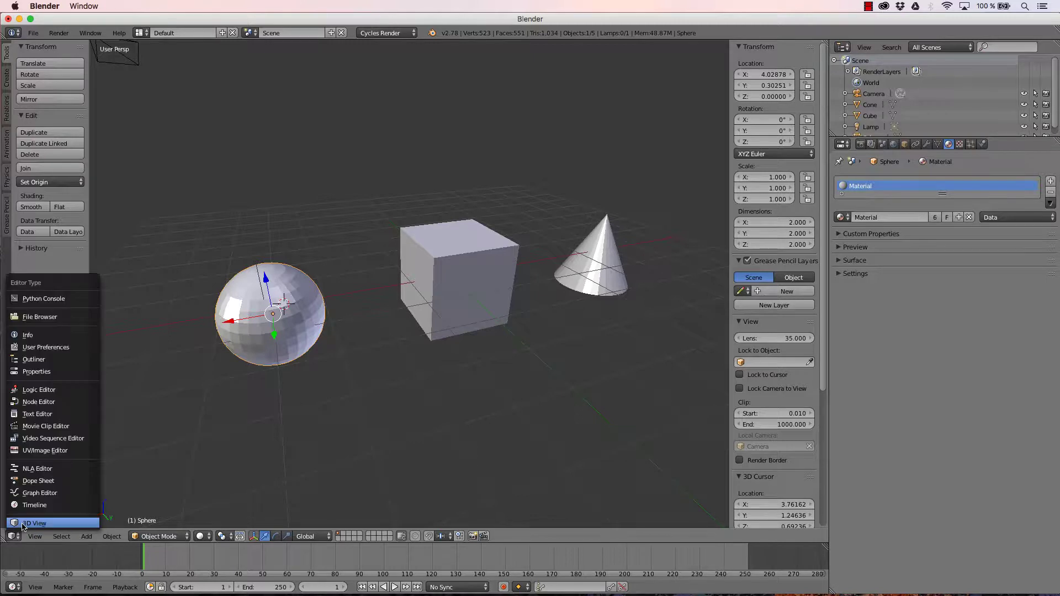
- Keep the 3D View editor type and move the sphere slightly to about X 3.98, Y 0.36
click(40, 526)
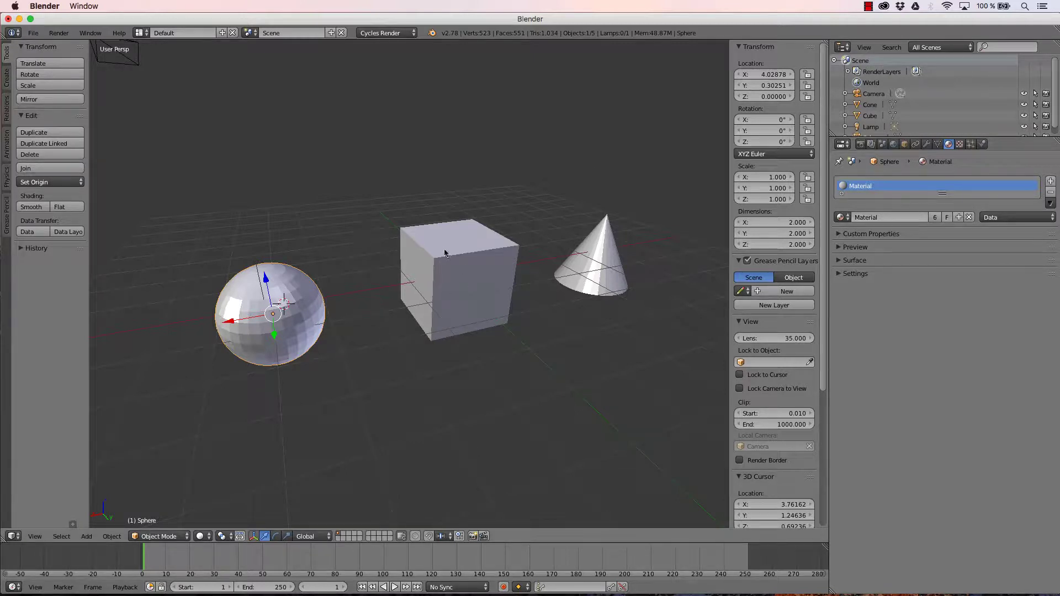
drag(274, 338, 231, 326)
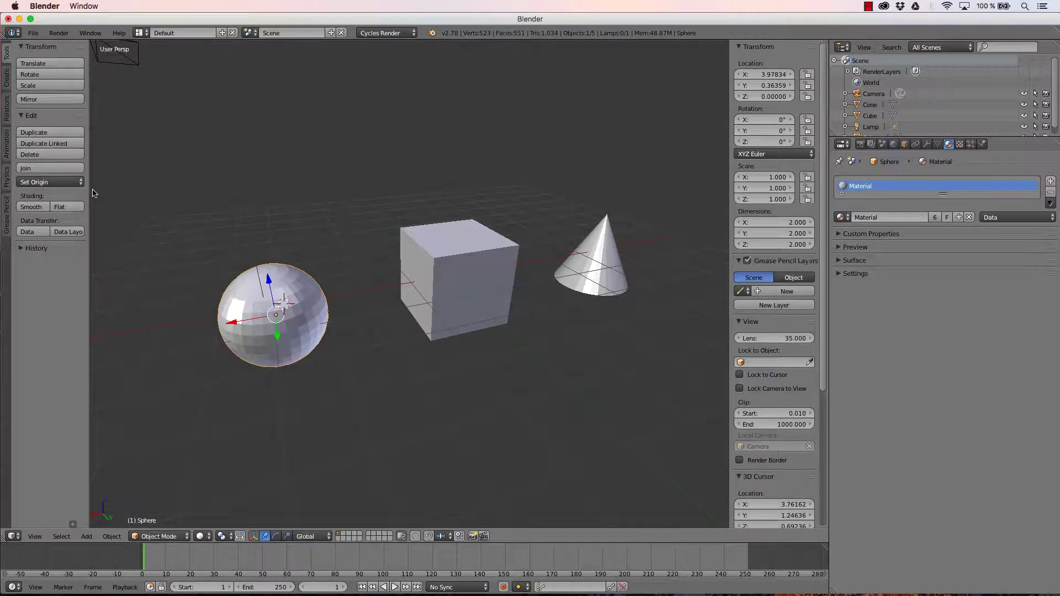
- Widen the tool shelf and the properties region on either side of the 3D viewport
drag(89, 190, 149, 191)
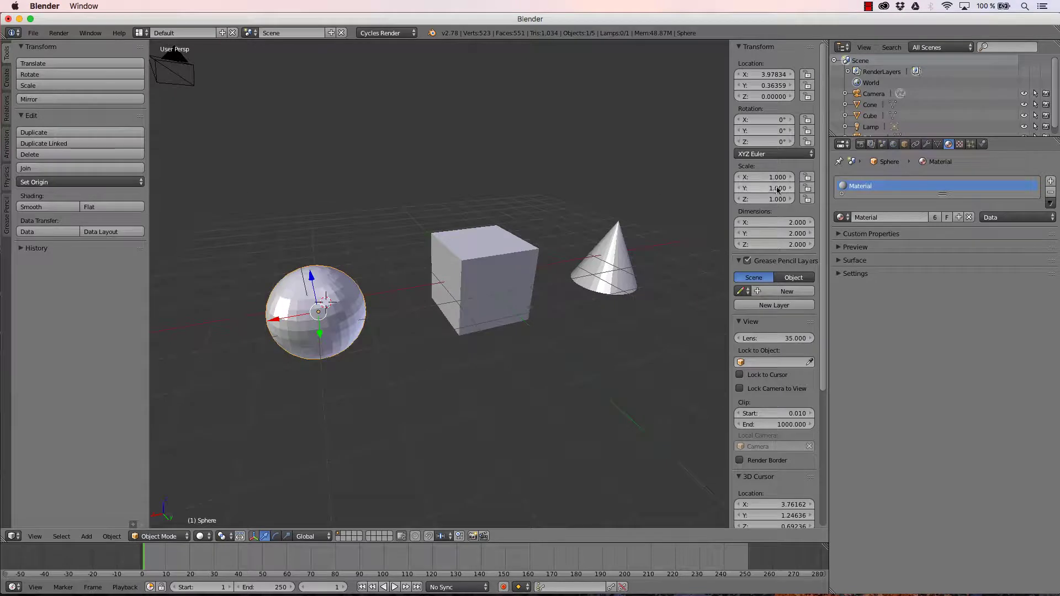
drag(730, 195, 694, 194)
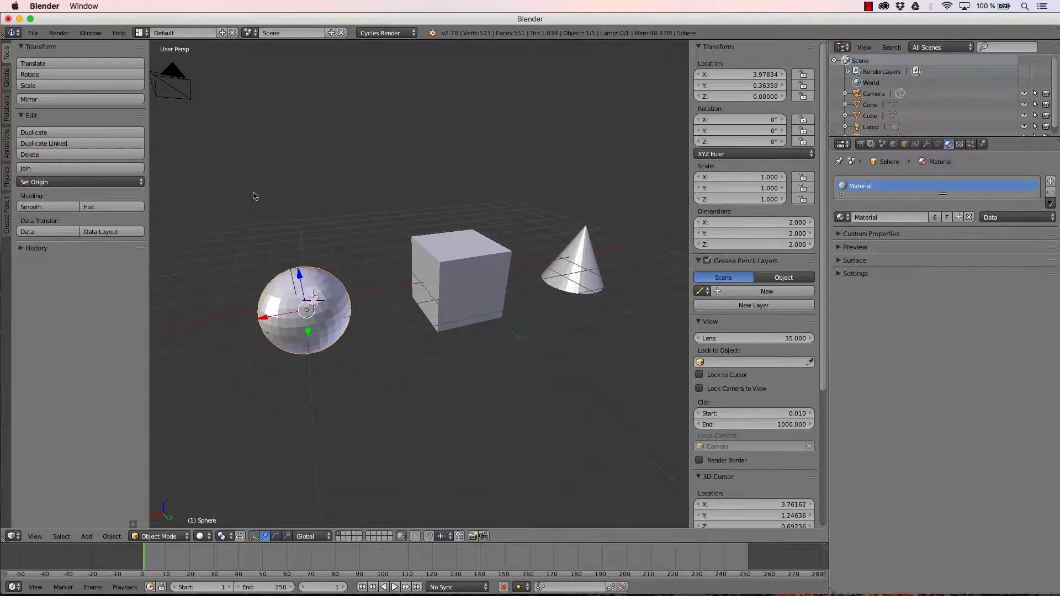
mouse_move(149, 212)
mouse_down()
mouse_move(132, 210)
mouse_move(145, 207)
mouse_up()
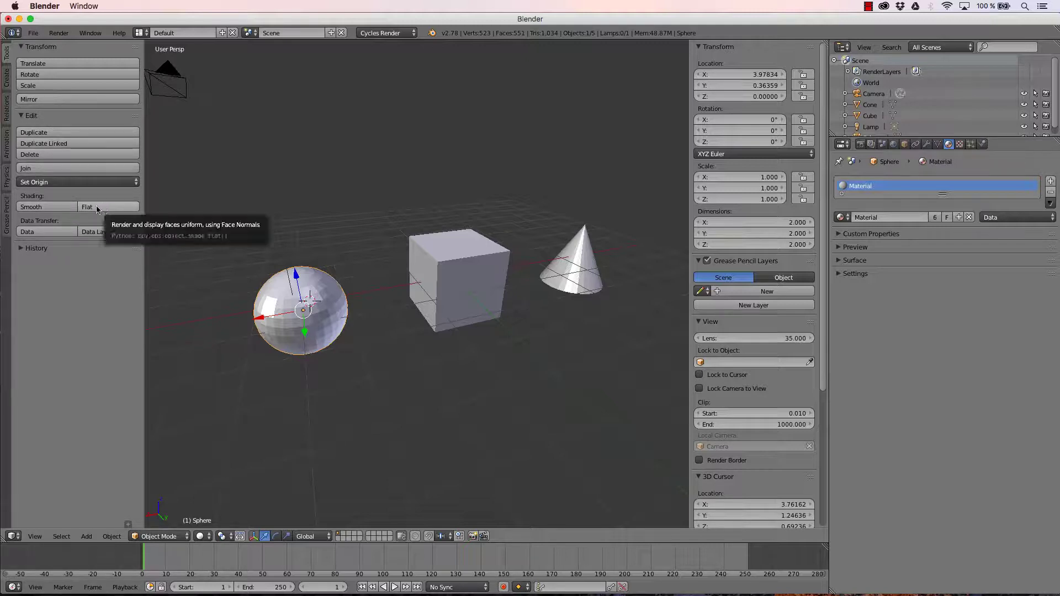
- Try smooth shading on the sphere and return it to flat shading
click(64, 207)
click(89, 208)
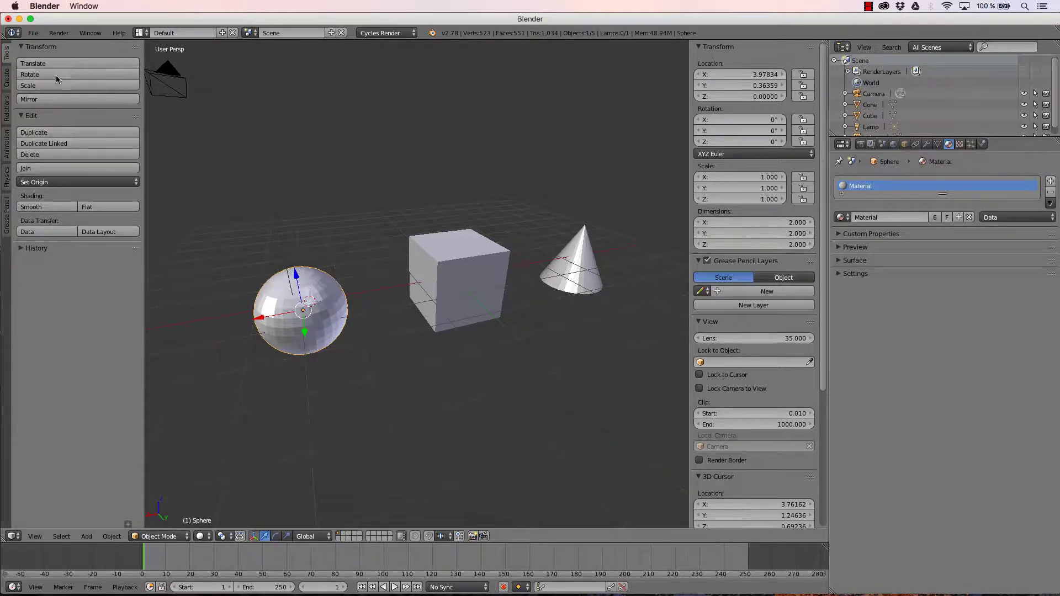
- Select the camera and look through the Create, Relations, Animation, Physics and Grease Pencil tools of the tool shelf
click(7, 78)
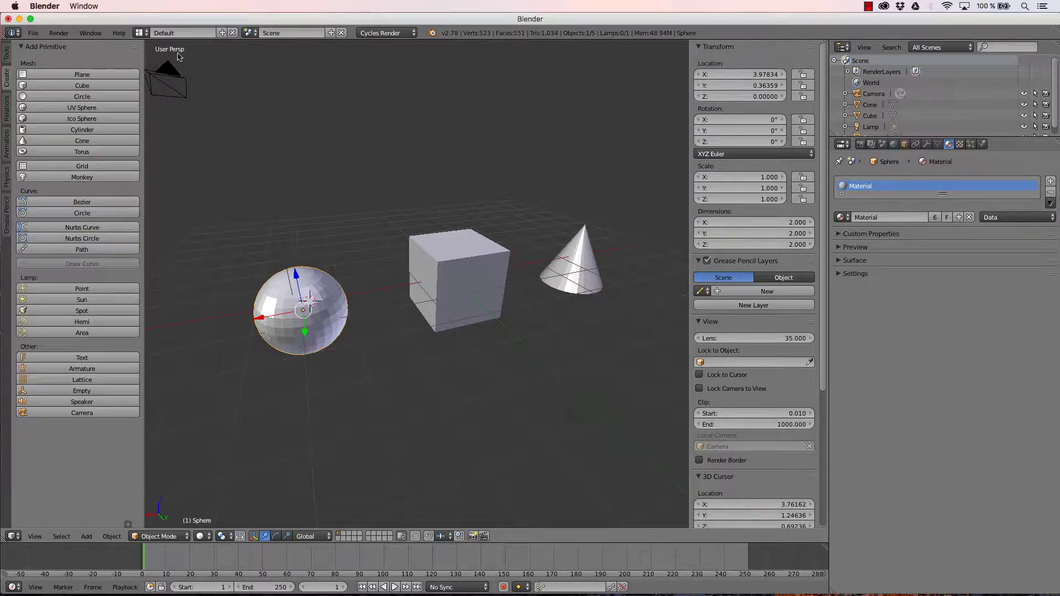
right_click(167, 66)
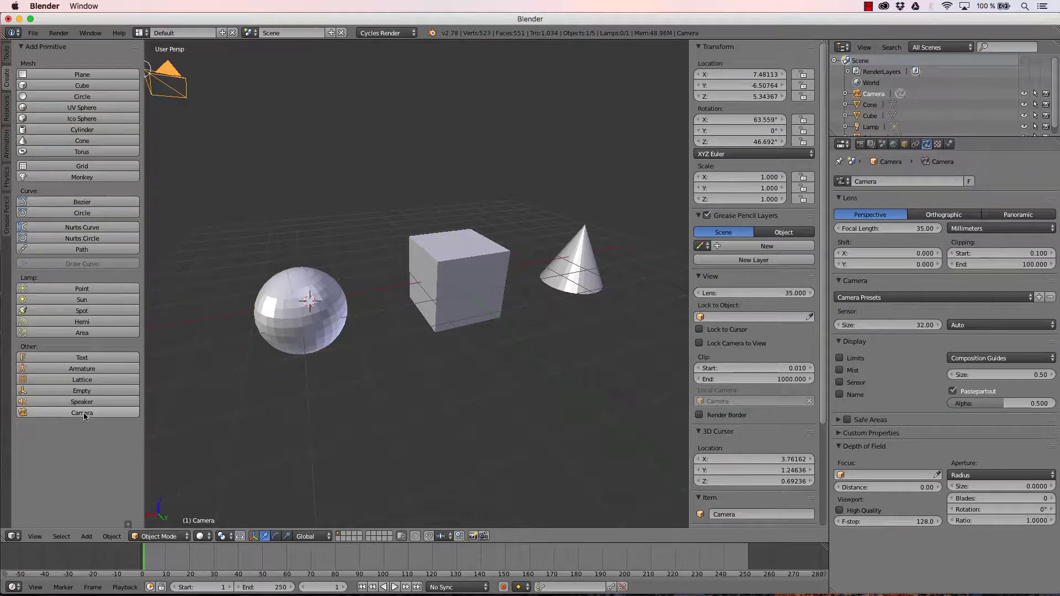
click(7, 113)
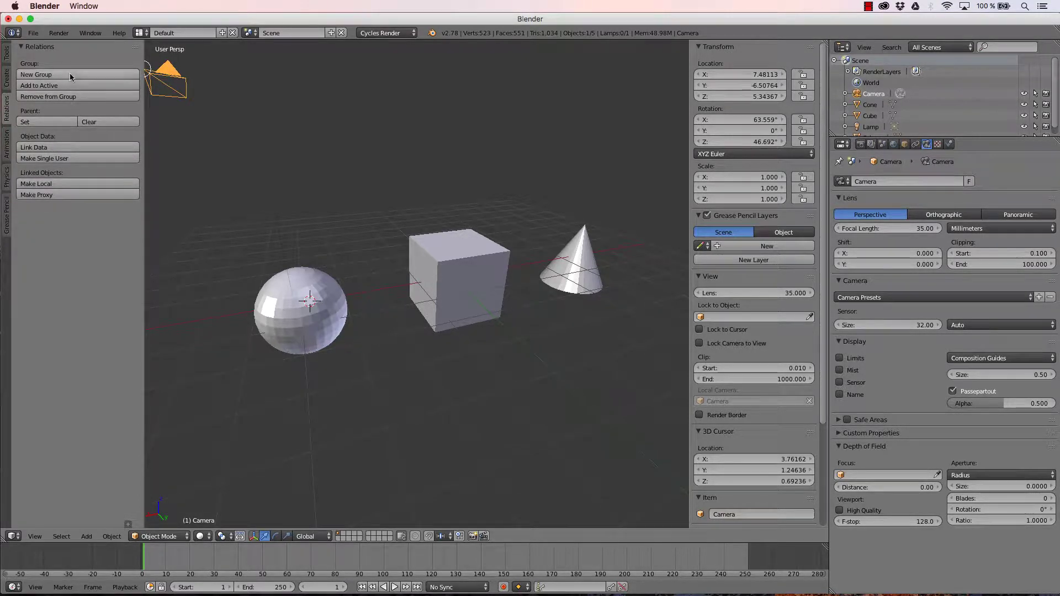
click(7, 149)
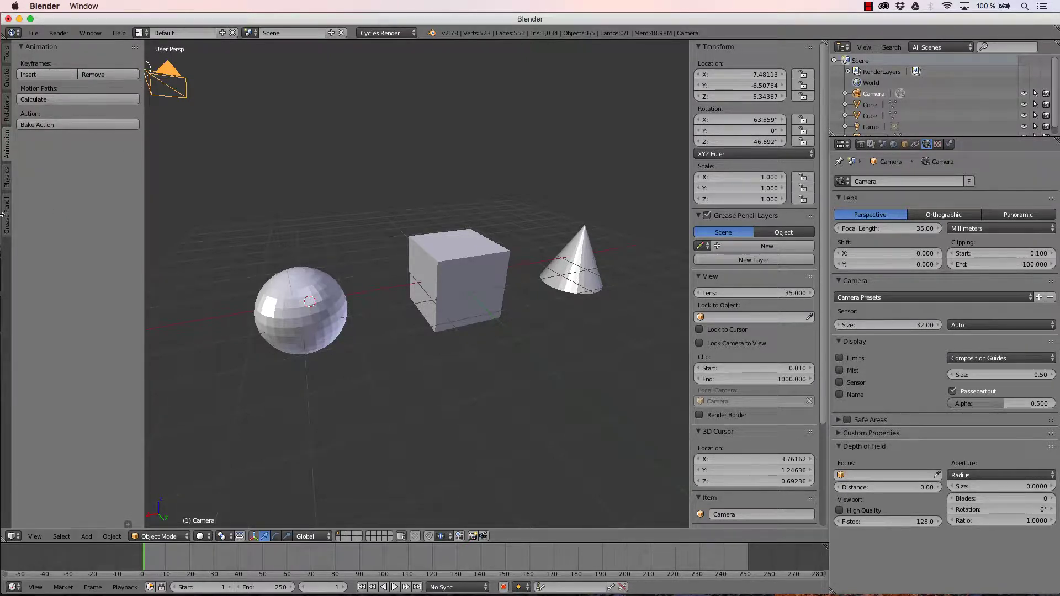
click(7, 182)
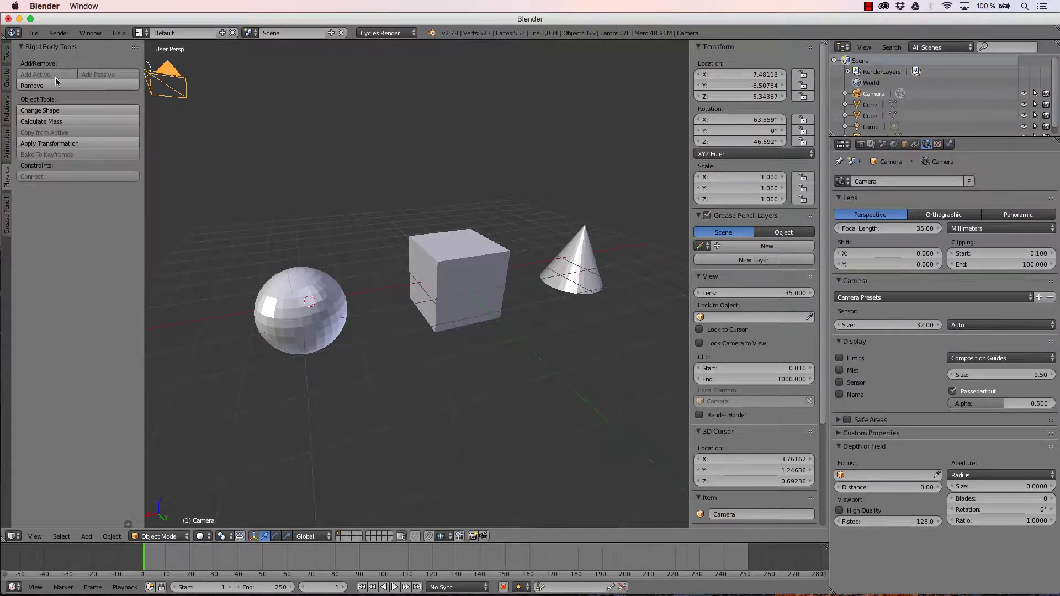
click(7, 225)
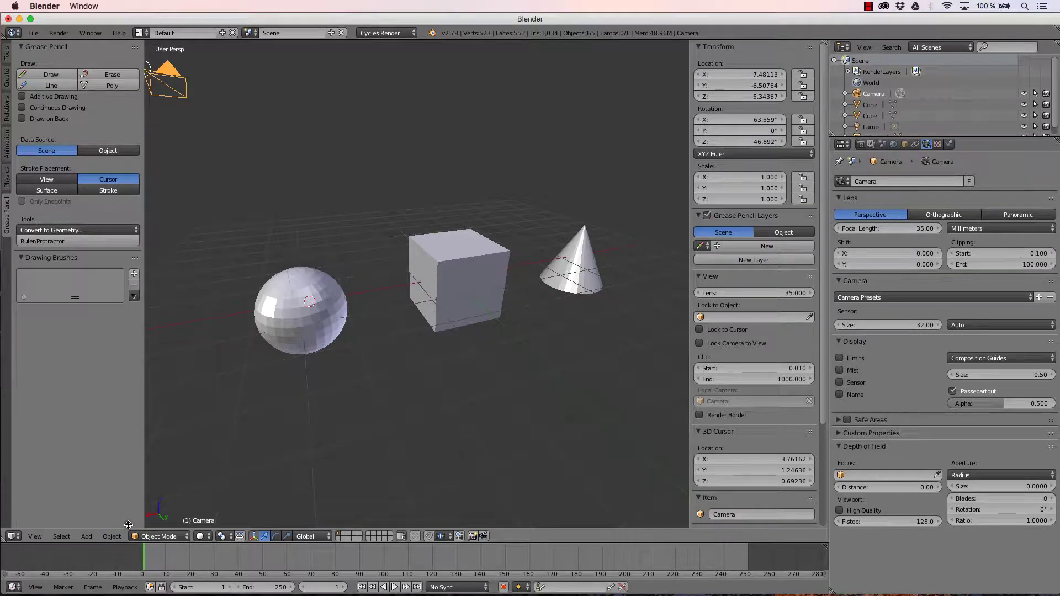
- Enlarge the last-operation area beneath the tool shelf and bring up the Create tools
drag(128, 525, 81, 394)
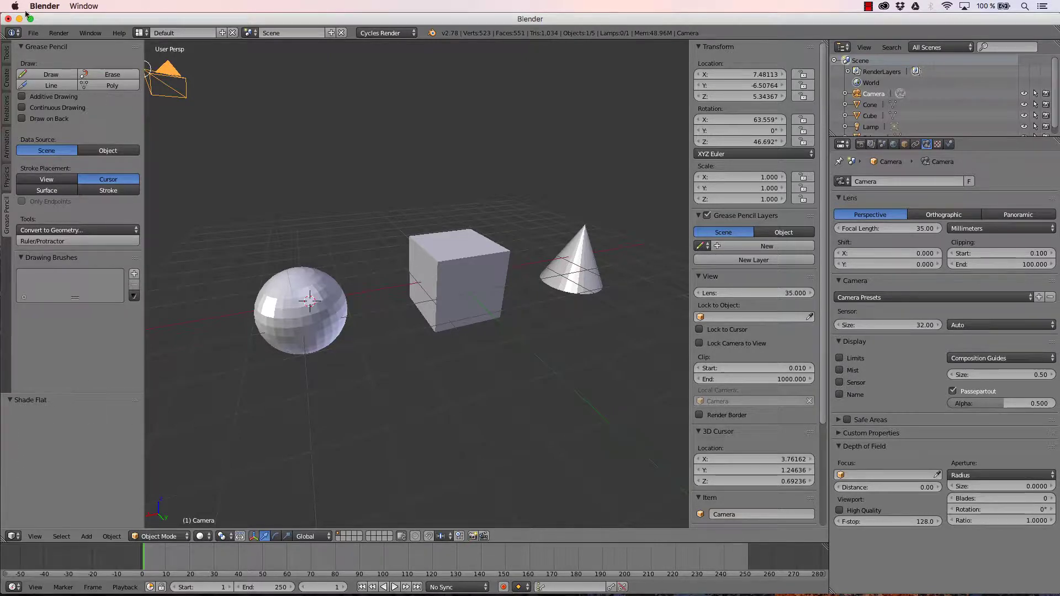
click(6, 54)
click(6, 77)
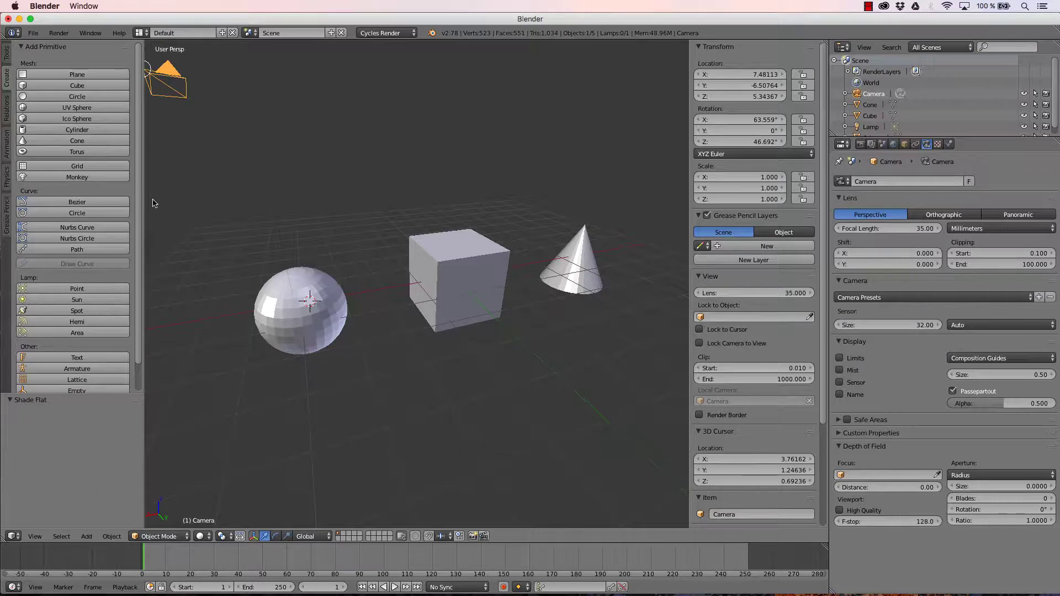
- Toggle the tool shelf off and on, leaving it hidden to free viewport space
key(t)
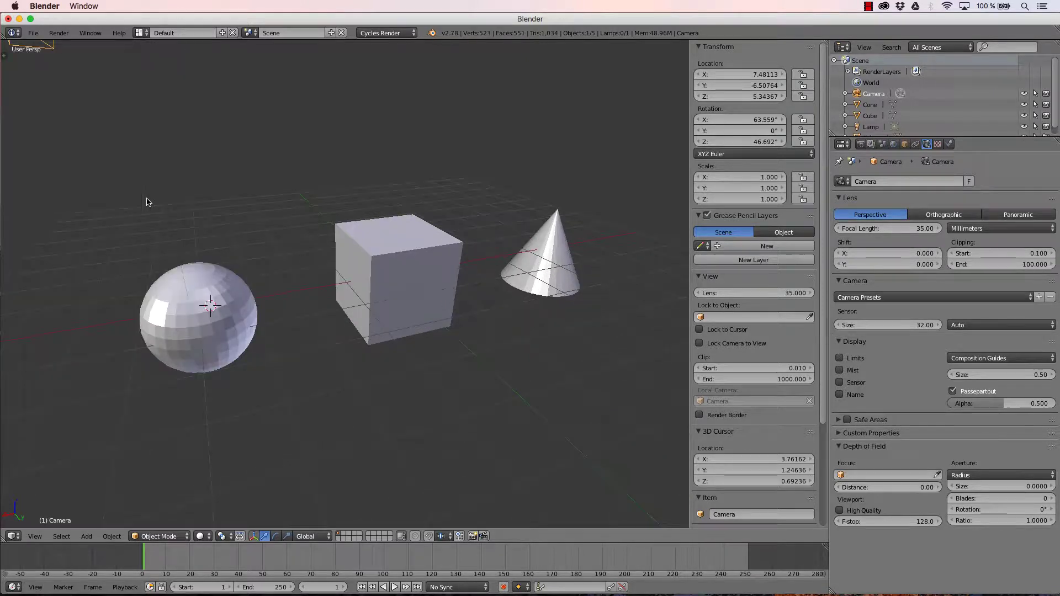
click(5, 56)
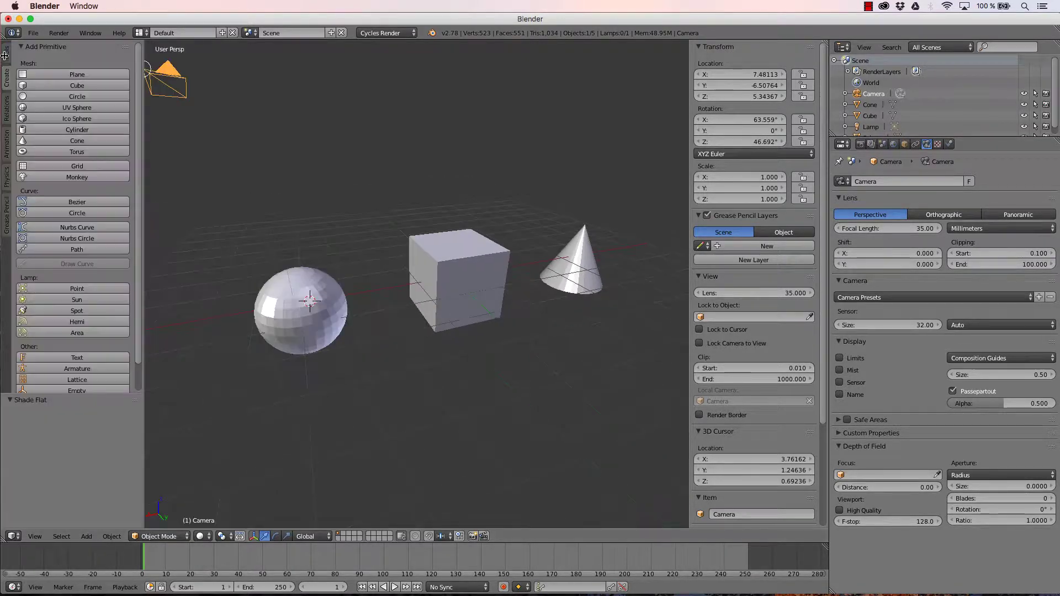
key(t)
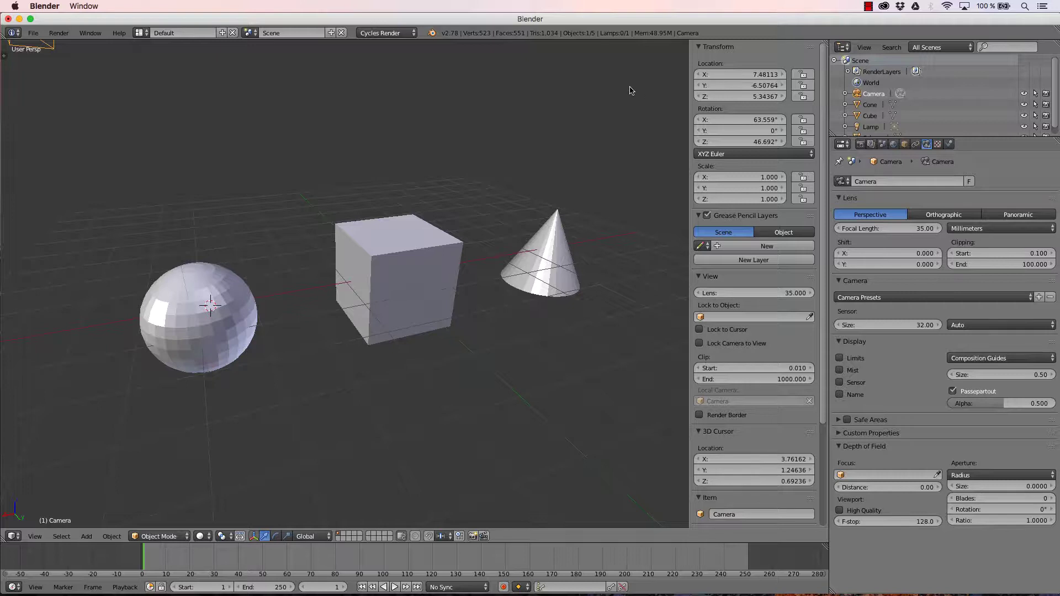
- Collapse the Shading section in the viewport properties and look over the remaining sections
scroll(731, 409, down, 6)
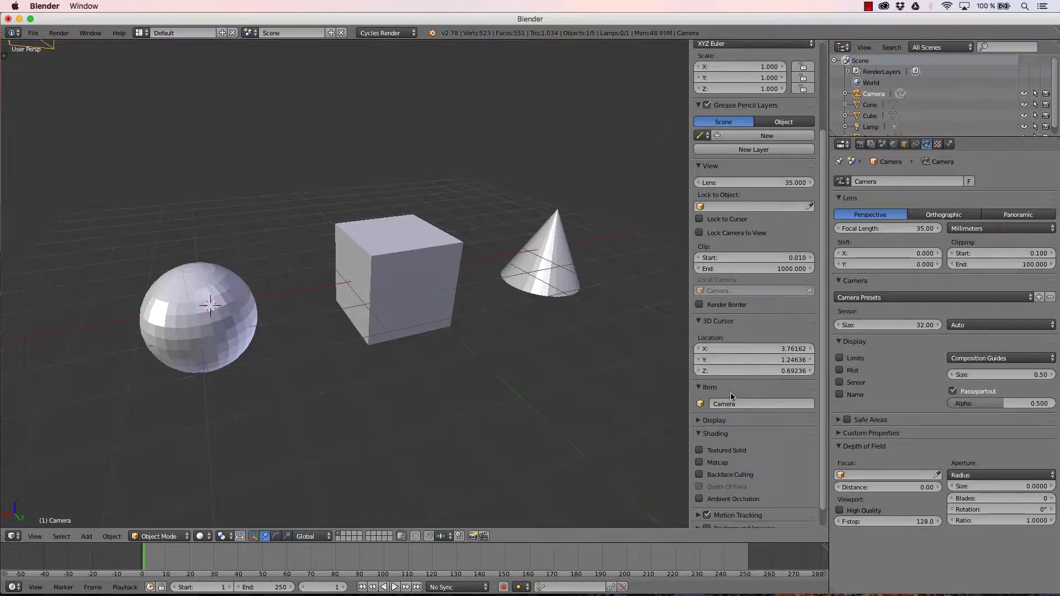
click(700, 414)
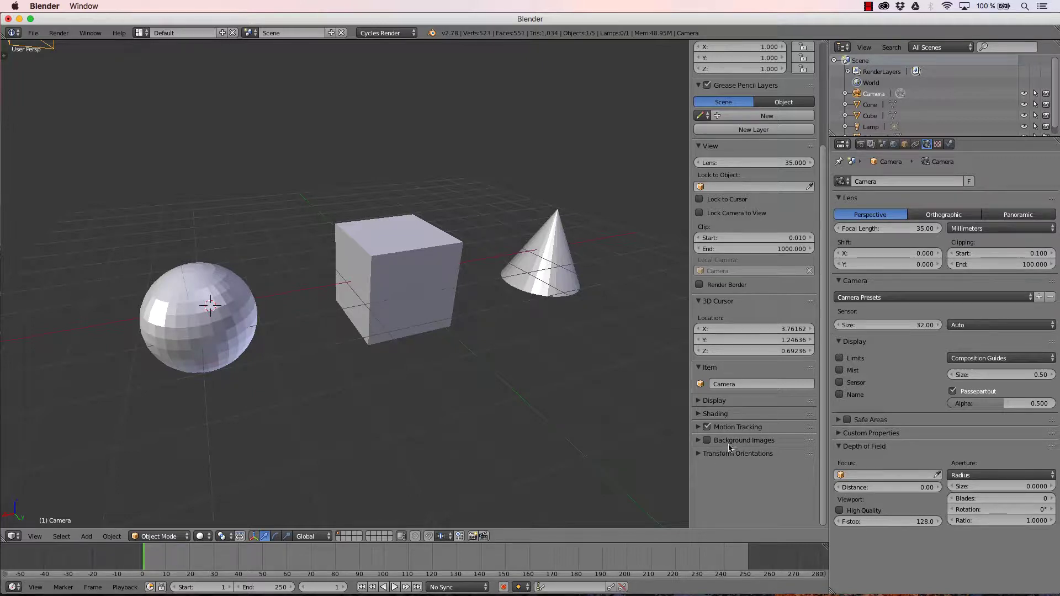
scroll(679, 273, up, 4)
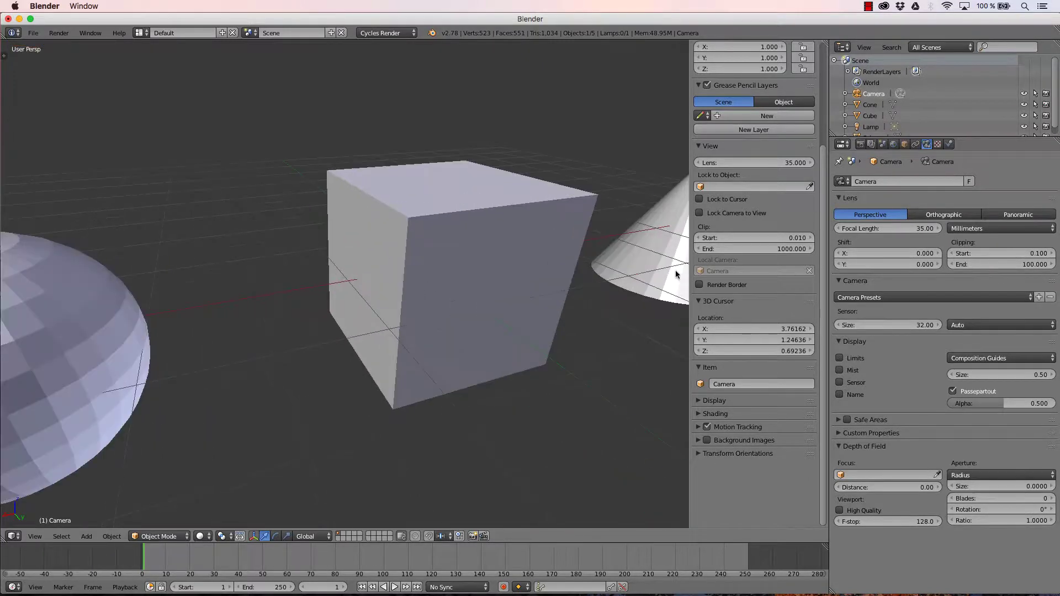
scroll(608, 274, down, 3)
scroll(609, 273, down, 2)
scroll(741, 125, up, 6)
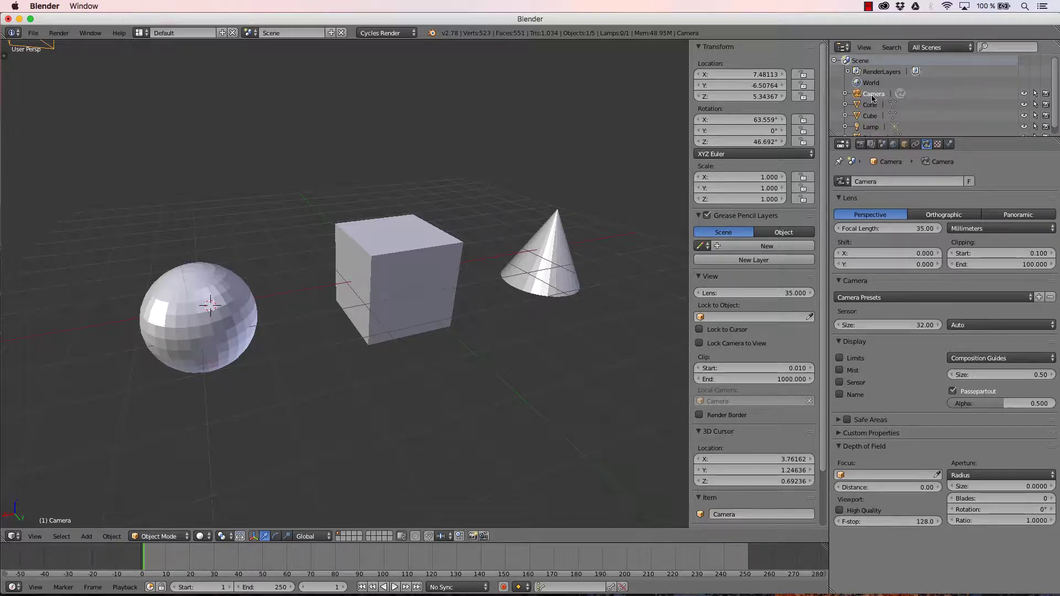
- Select the cube and, after it, the lamp in the outliner to inspect their transform properties
scroll(873, 100, down, 1)
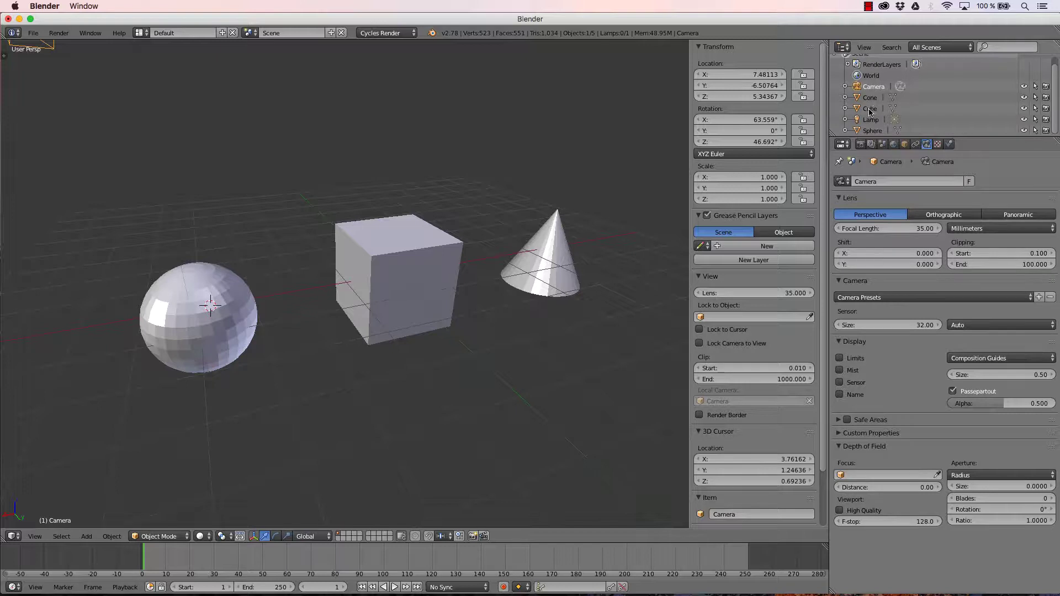
click(870, 109)
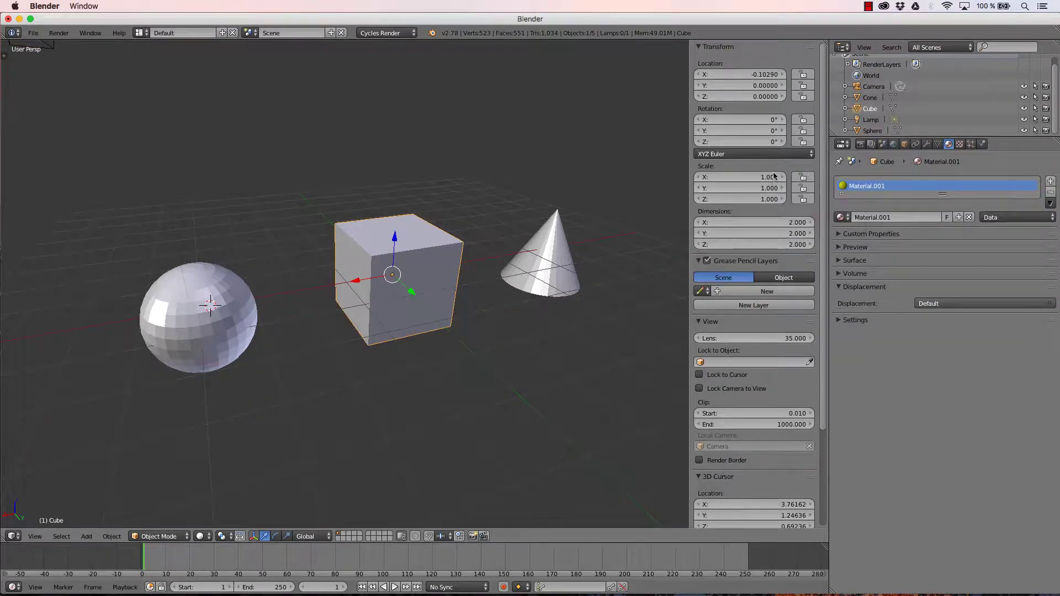
click(872, 121)
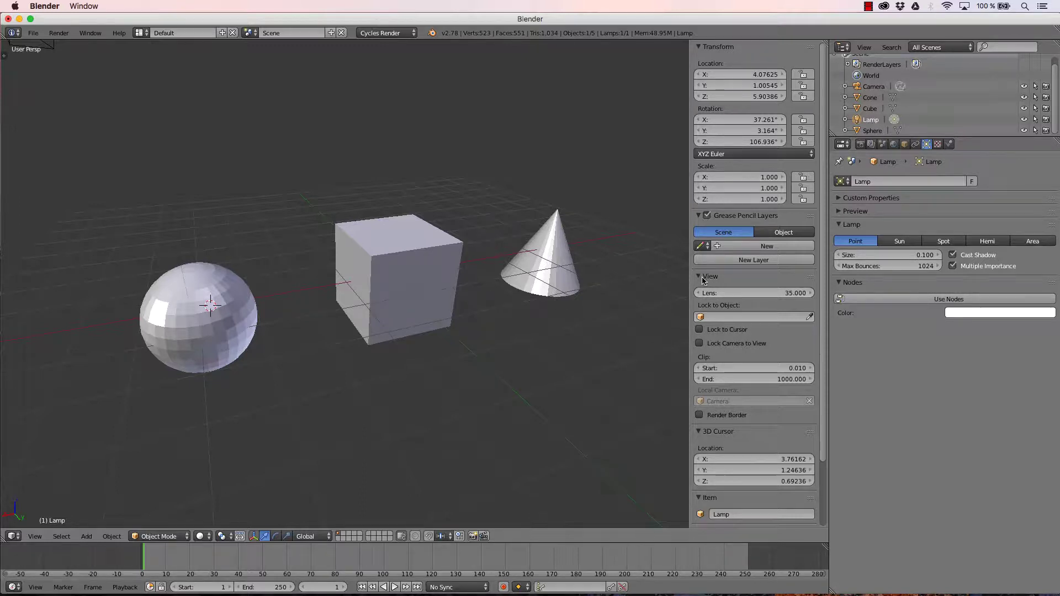
- Set the viewport lens to 60 and check the perspective on the three objects
click(788, 293)
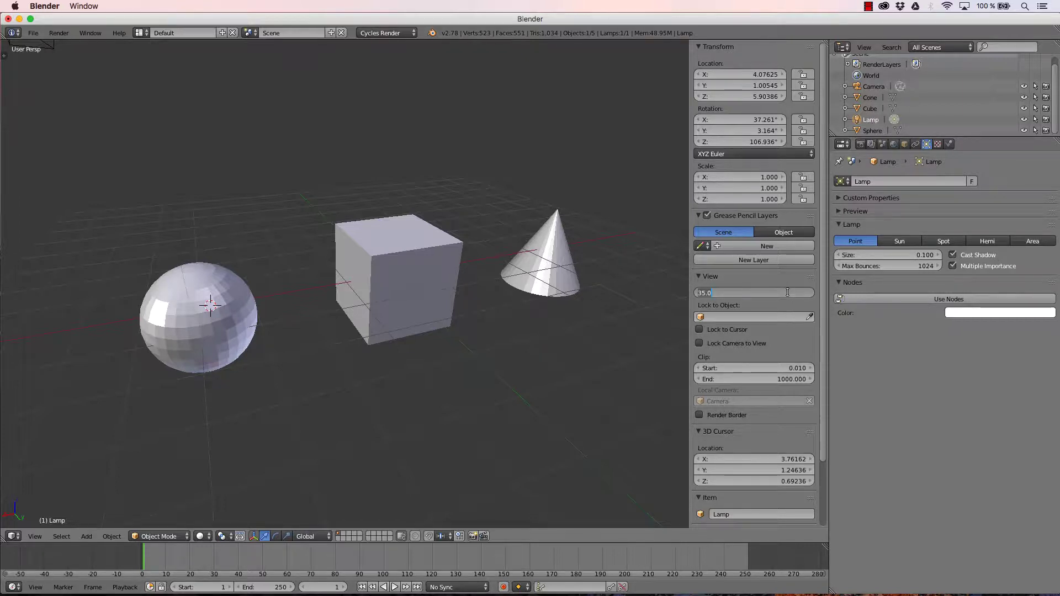
text(60)
key(Return)
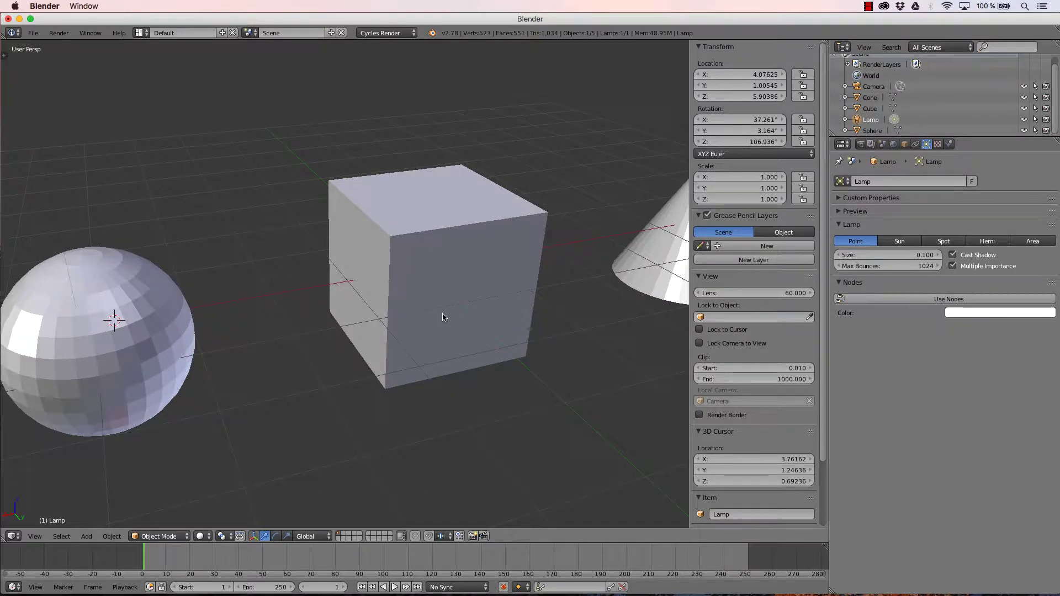
scroll(439, 318, down, 4)
mouse_move(447, 321)
middle_down()
mouse_move(335, 308)
mouse_move(432, 335)
middle_up()
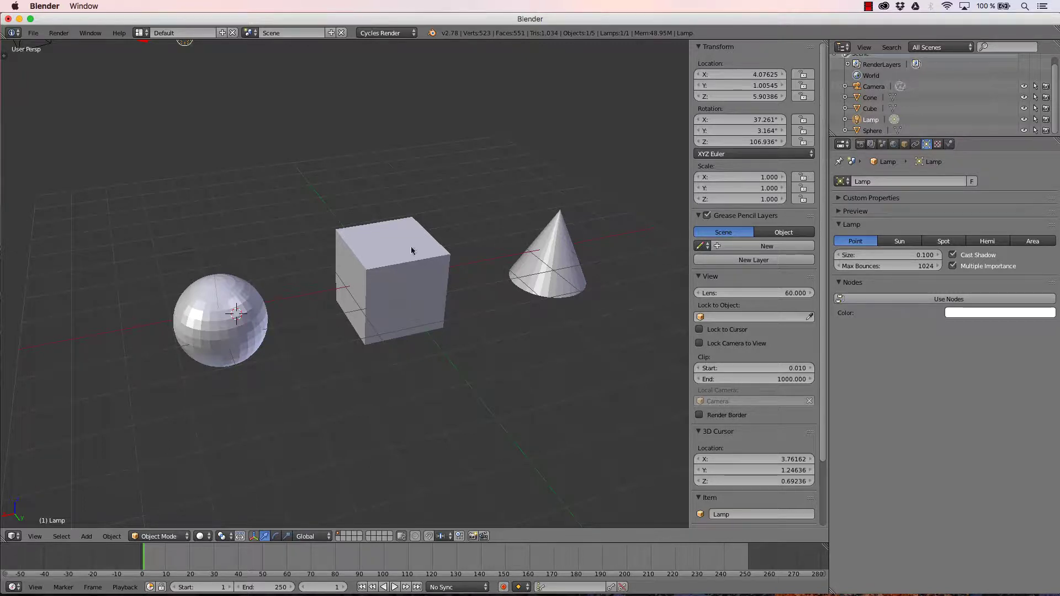
middle_drag(253, 341, 279, 346)
- Set the viewport lens back to 35 and compare the perspective up close and from afar
double_click(776, 292)
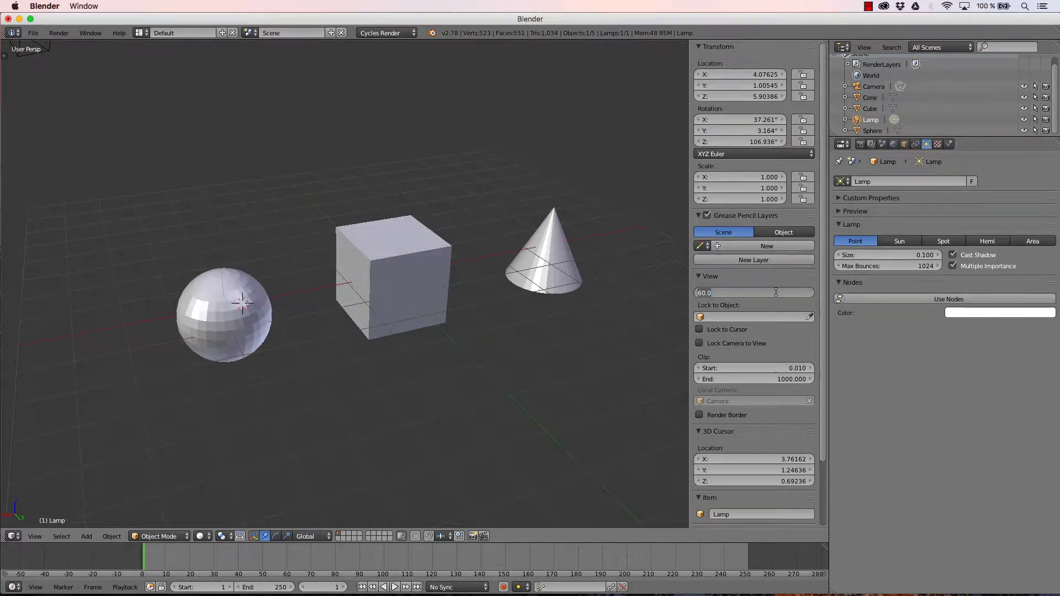
text(35)
key(Return)
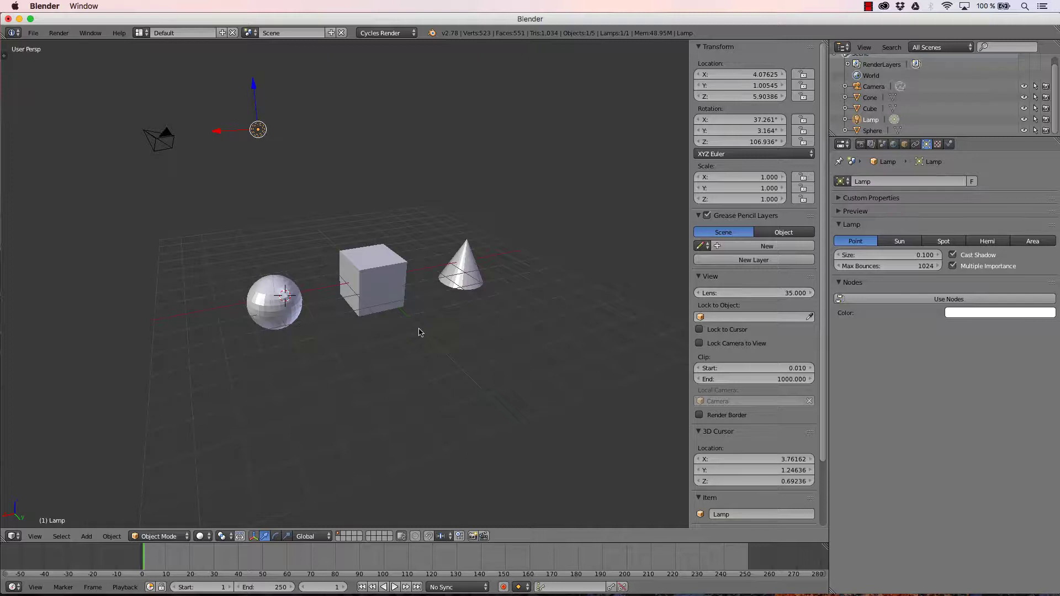
scroll(420, 332, up, 7)
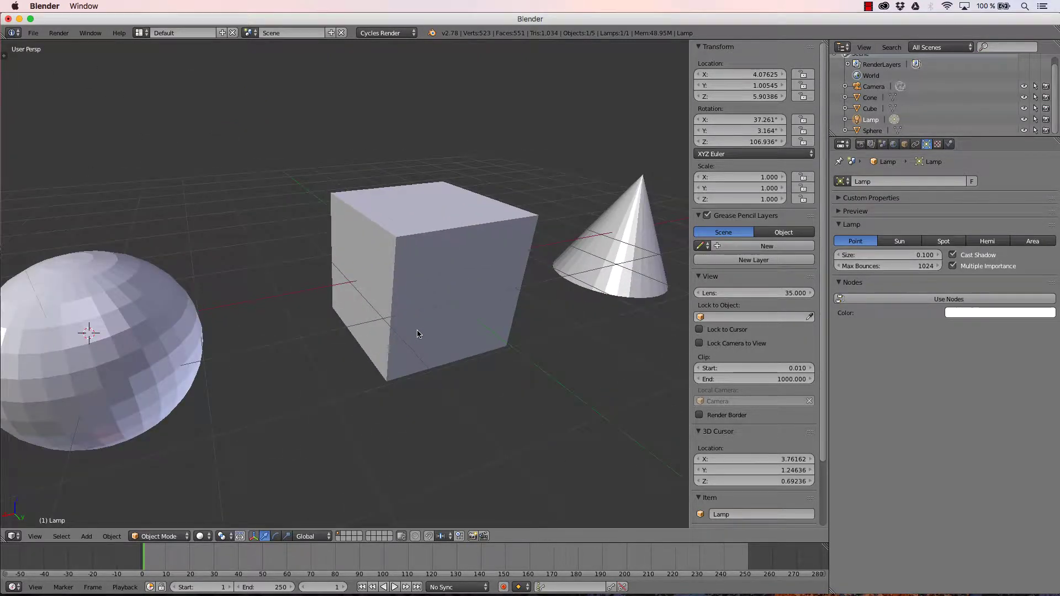
scroll(350, 350, up, 1)
scroll(343, 350, down, 2)
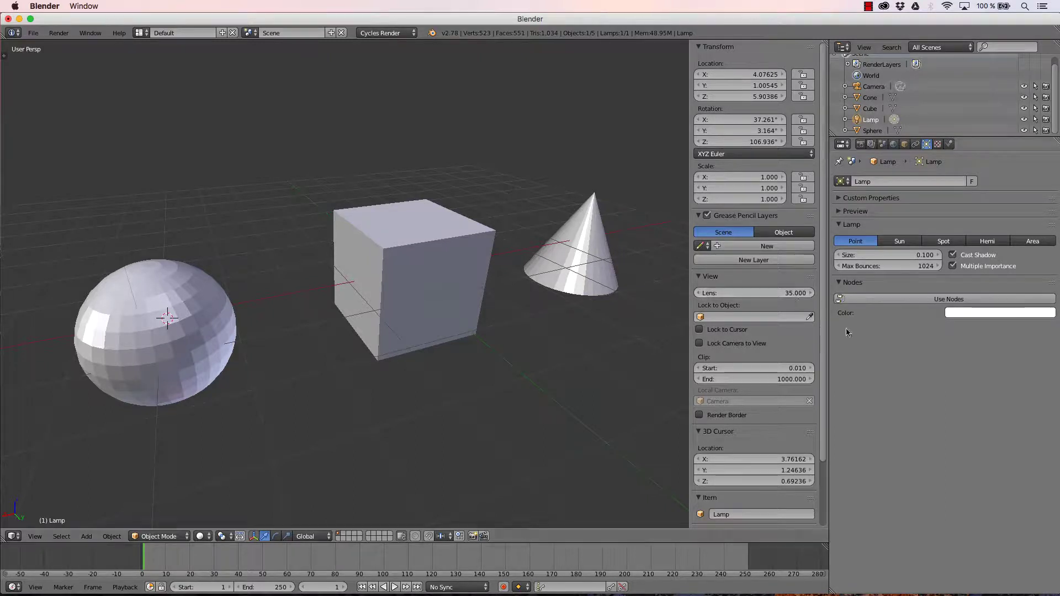
- Set the viewport lens to 60 again and view the objects from a slightly different angle
click(781, 292)
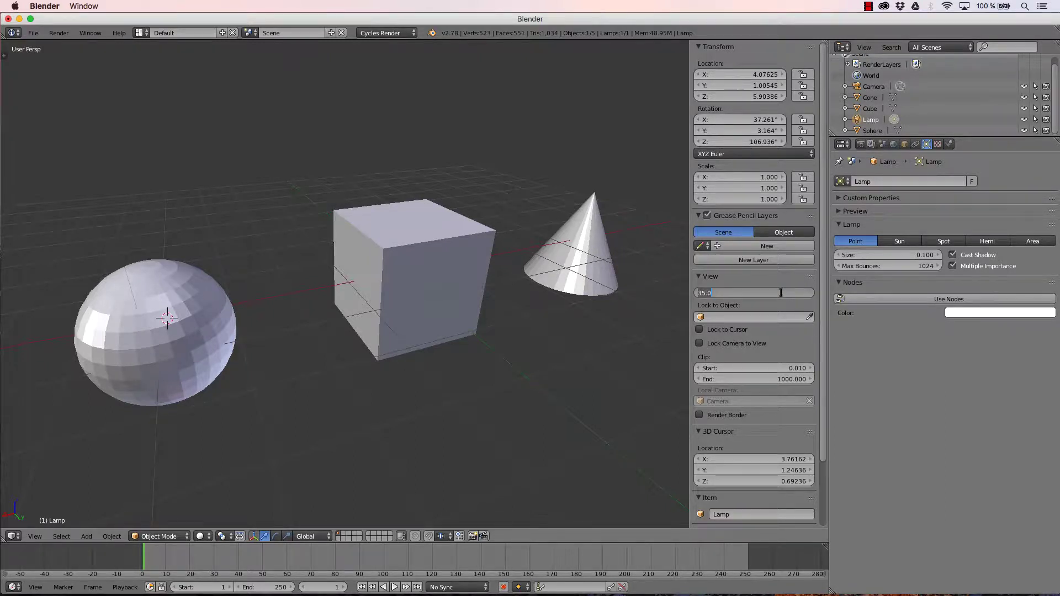
text(60)
key(Return)
scroll(513, 344, down, 2)
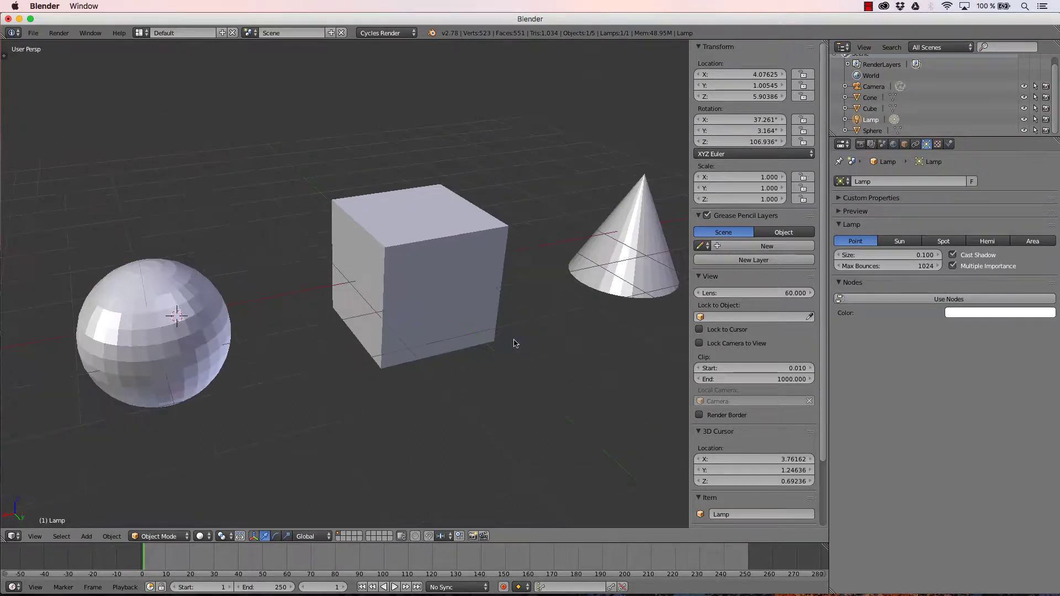
mouse_move(513, 344)
middle_down()
mouse_move(490, 360)
mouse_move(524, 333)
middle_up()
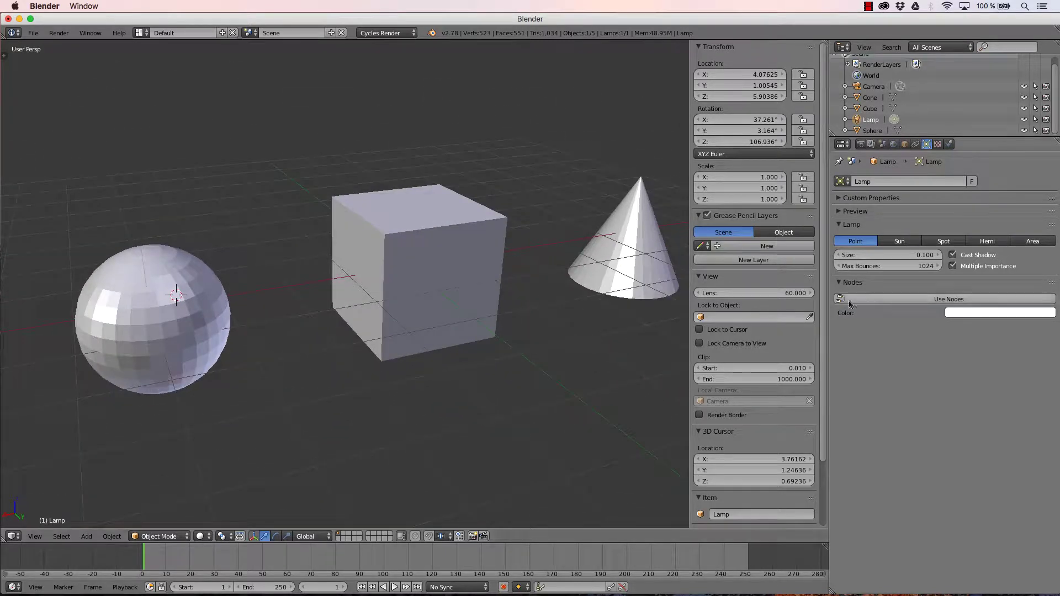
- Set the viewport lens back to 35 and hide the properties region
click(772, 292)
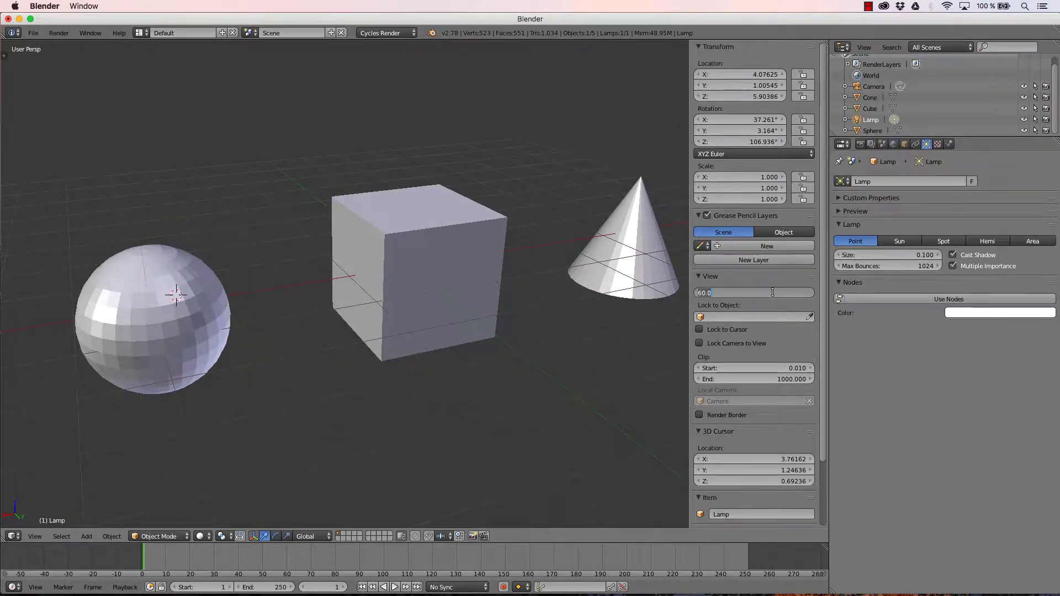
text(35)
key(Return)
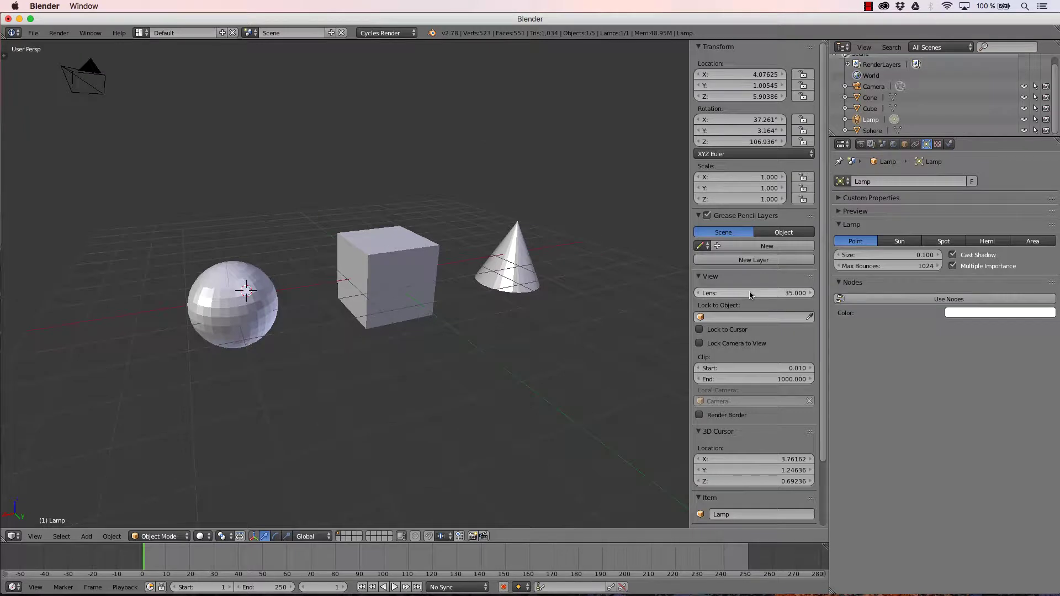
scroll(457, 294, up, 2)
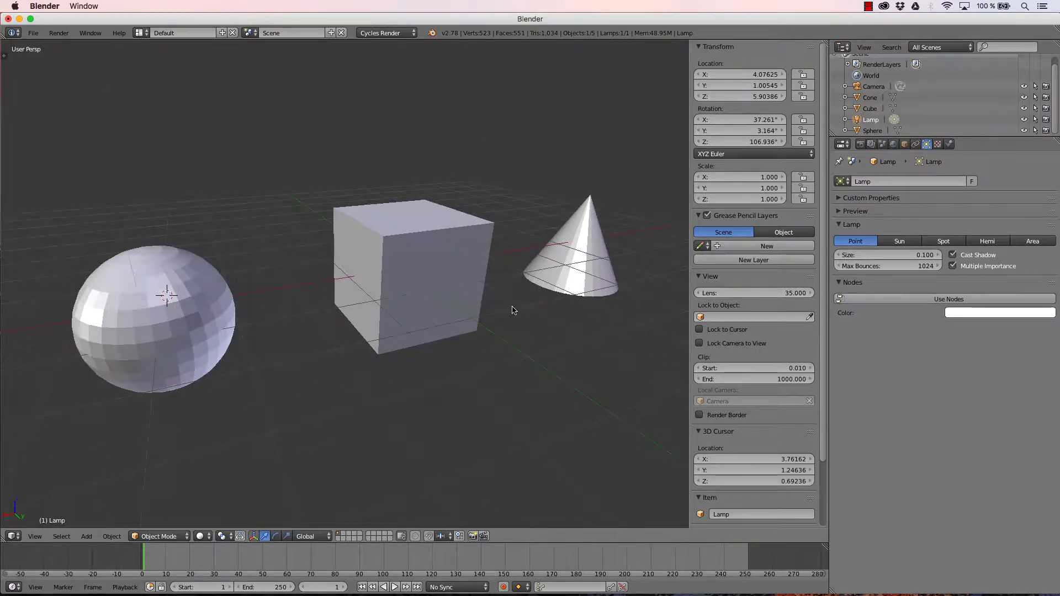
key(n)
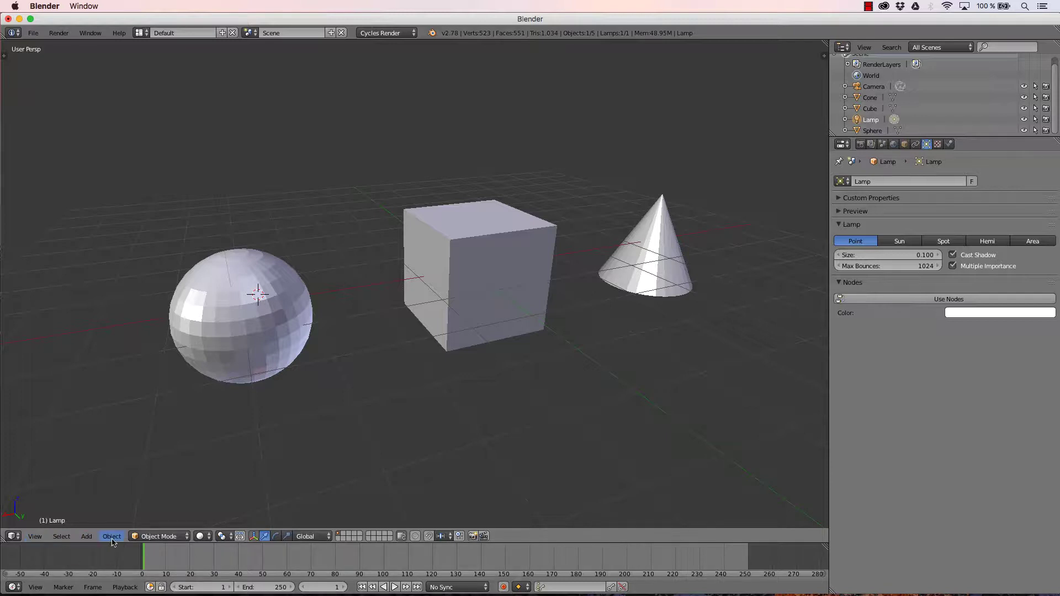
click(34, 537)
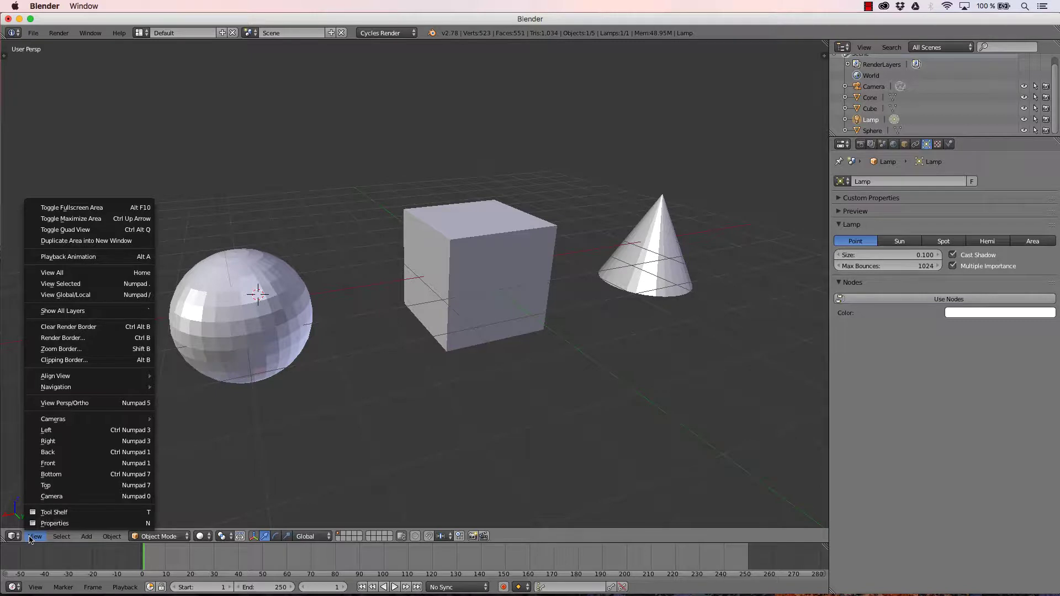
click(65, 538)
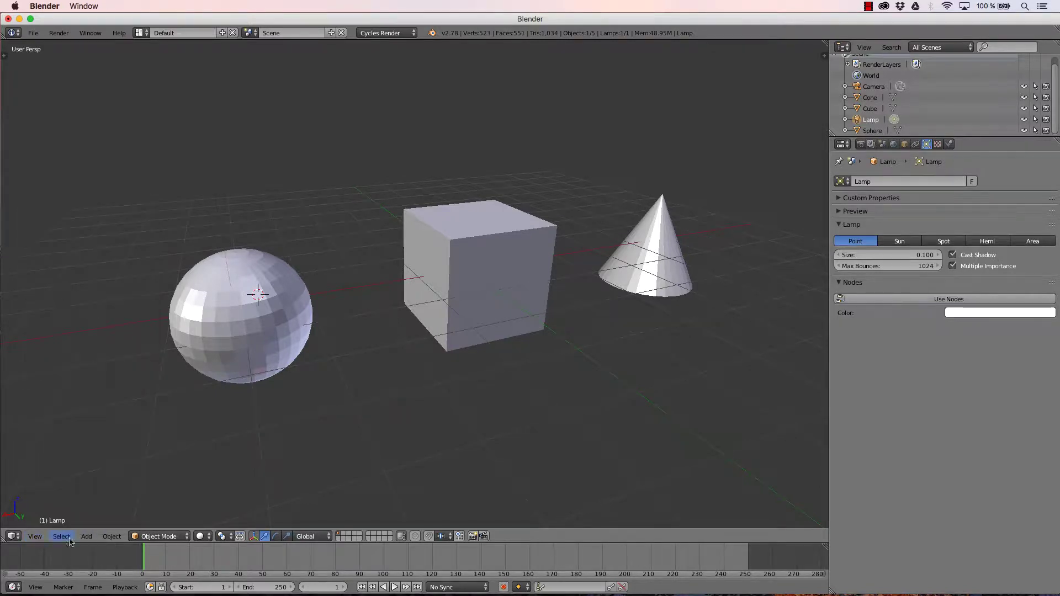
click(37, 539)
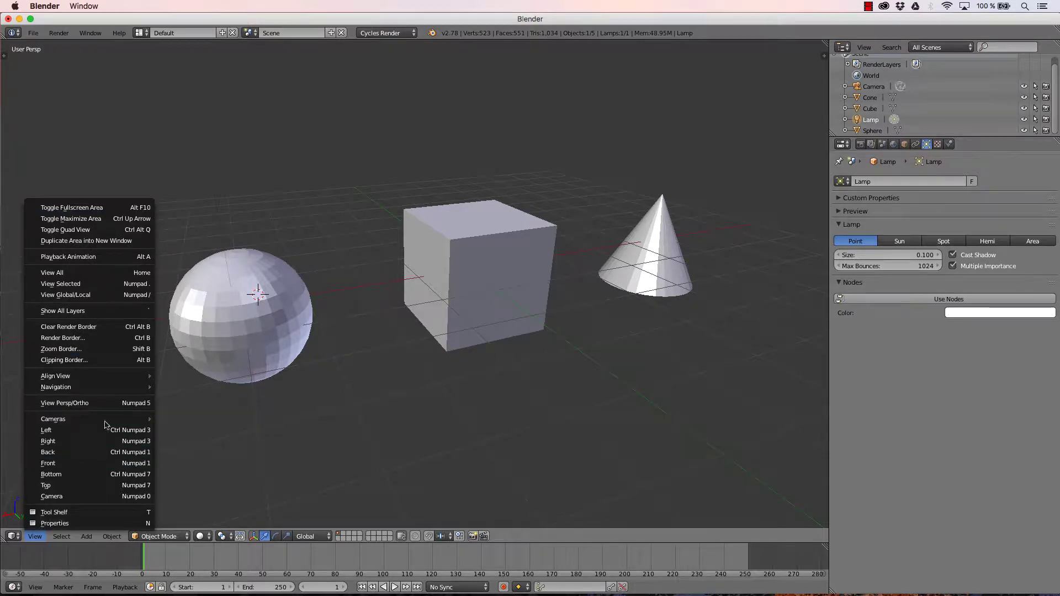
mouse_move(79, 418)
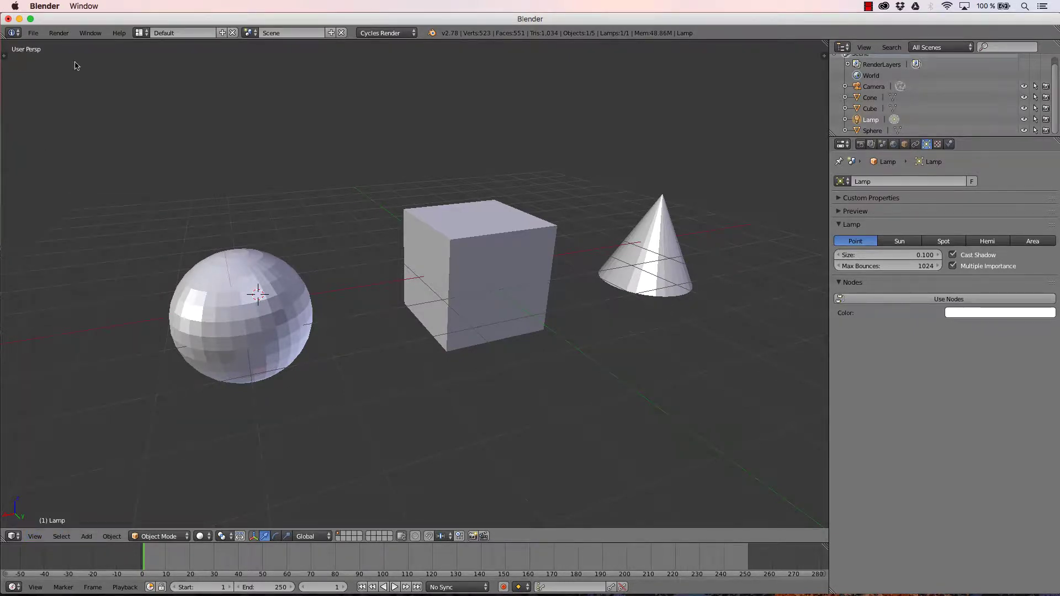
mouse_move(402, 280)
middle_down()
mouse_move(331, 284)
mouse_move(420, 285)
middle_up()
- Look through the active camera and return to the user view, repeating this with the camera object in sight
click(35, 536)
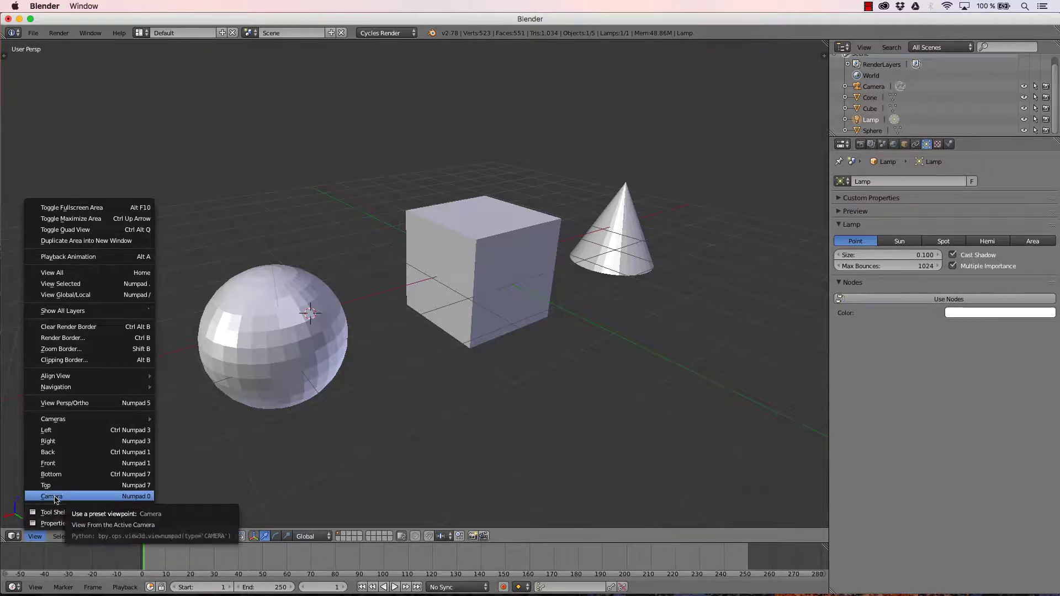
click(148, 496)
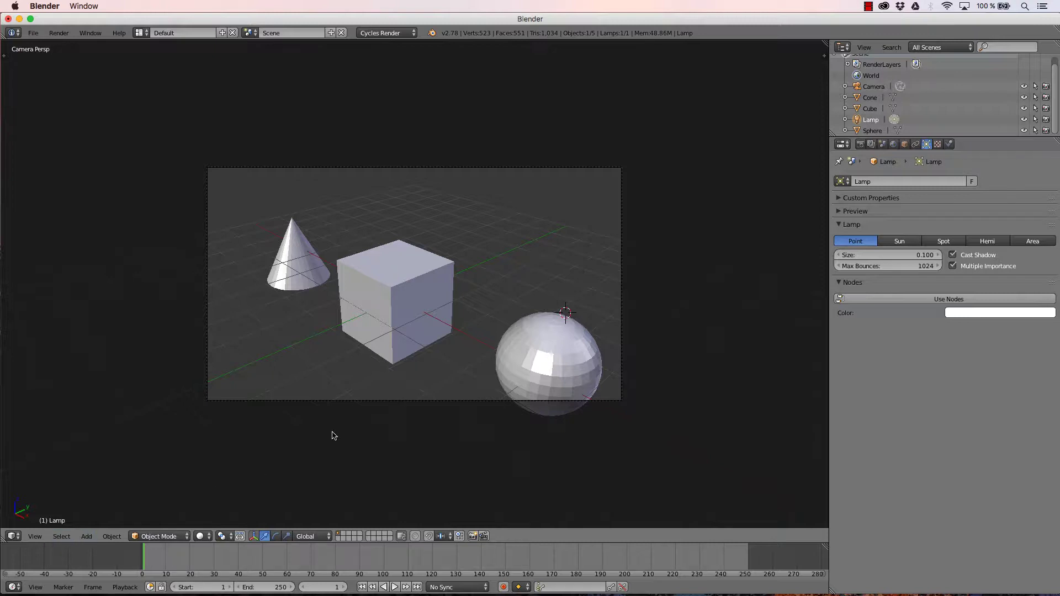
key(KP_0)
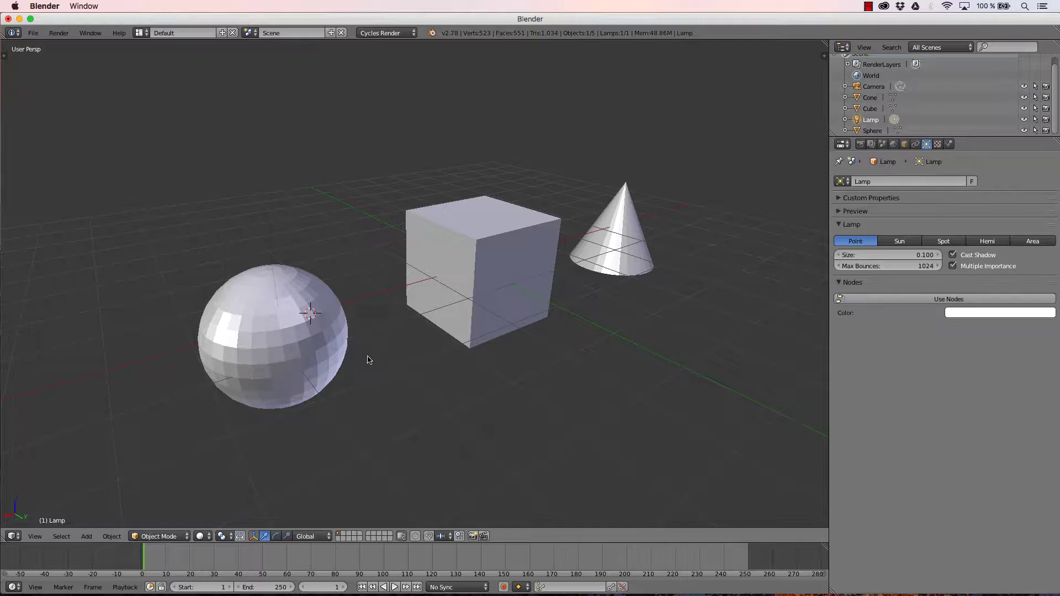
scroll(402, 374, down, 5)
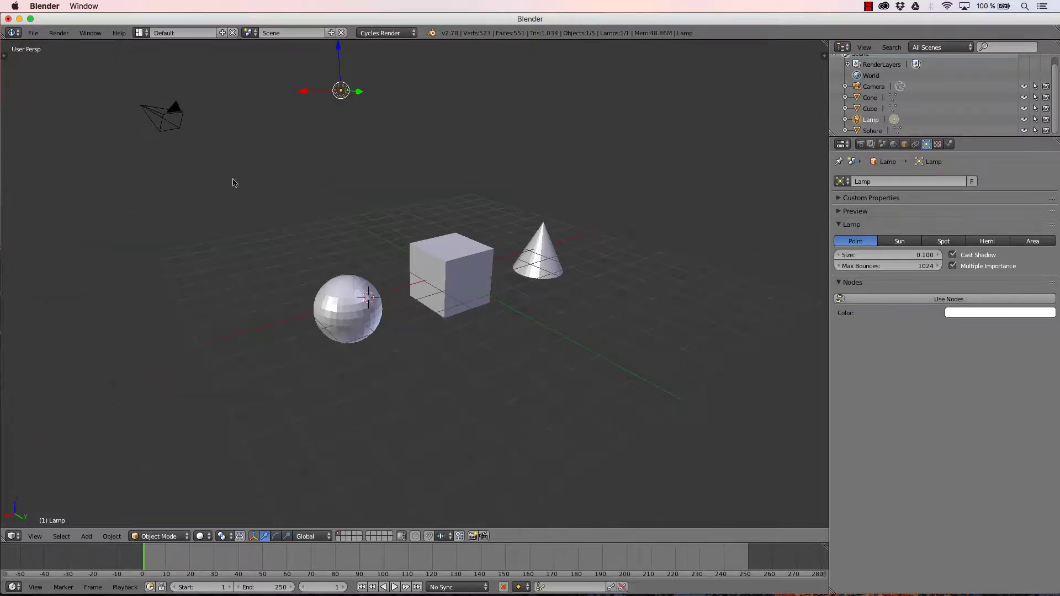
key(KP_0)
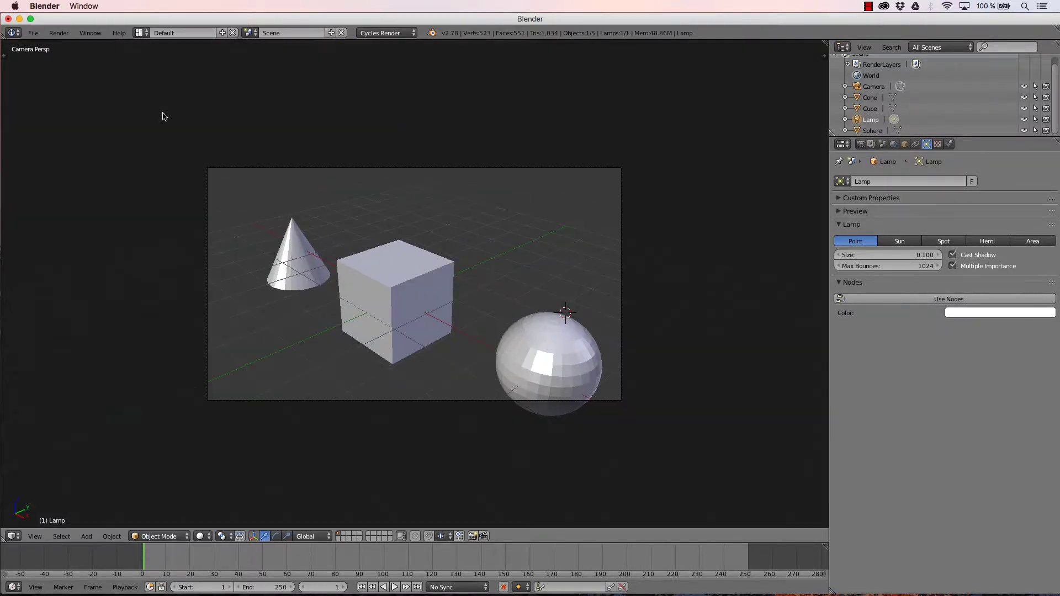
key(KP_0)
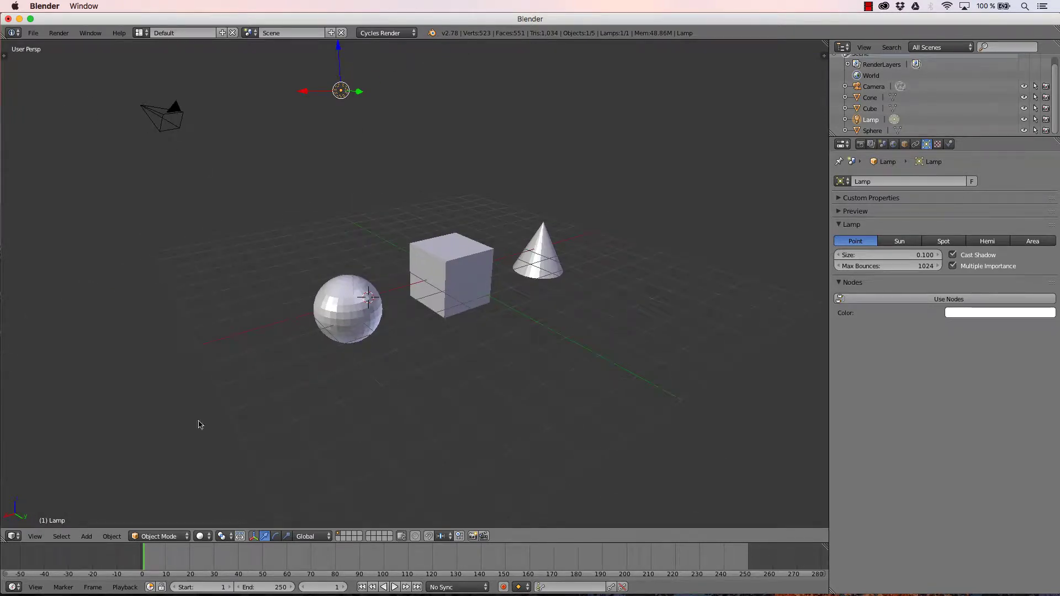
- Cycle twice through the right, front and top preset views in perspective
click(33, 537)
key(KP_3)
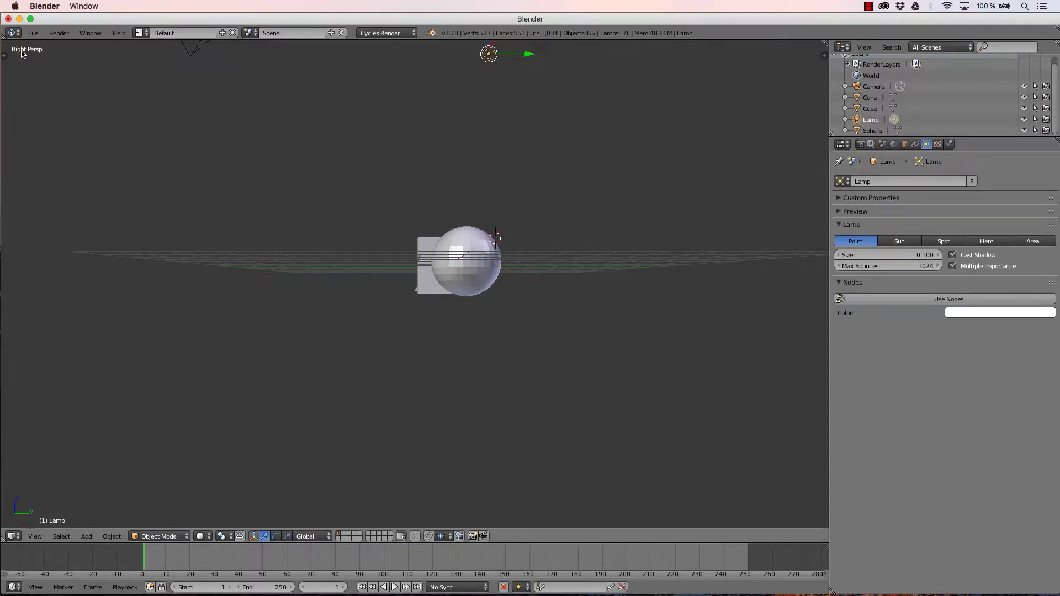
key(KP_1)
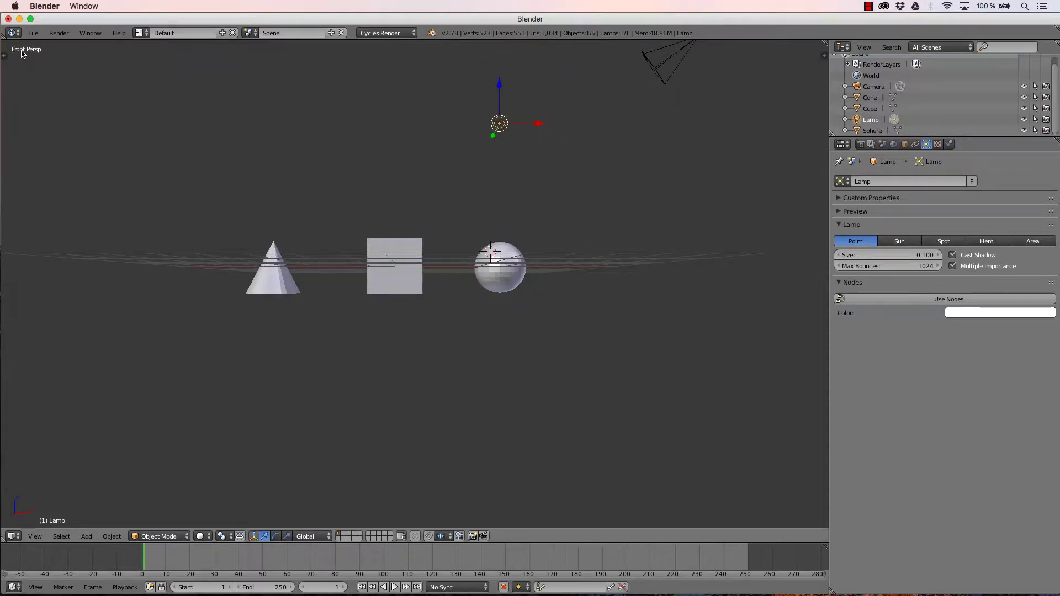
key(KP_7)
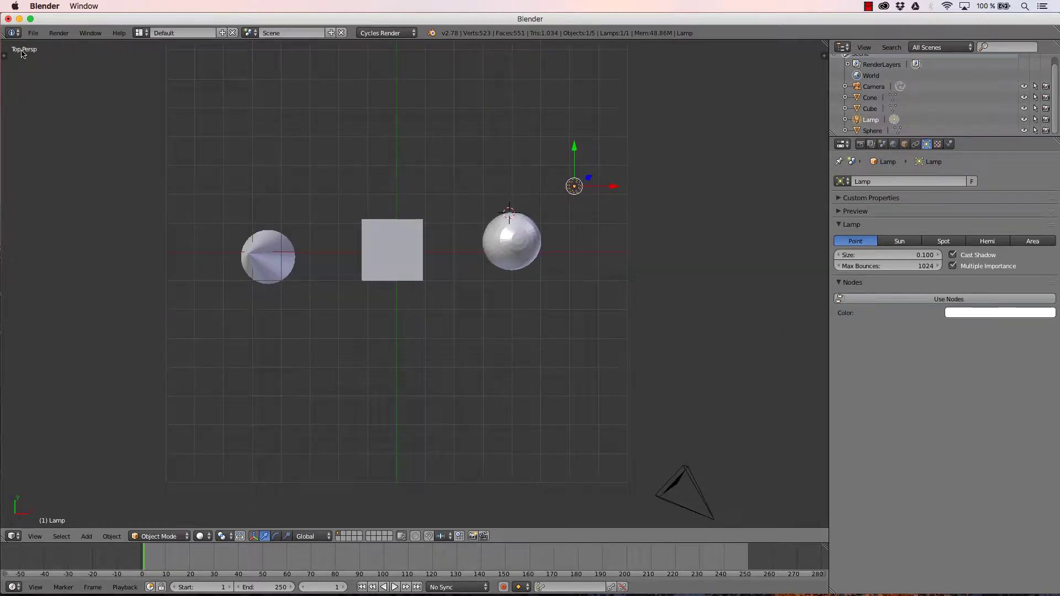
key(KP_3)
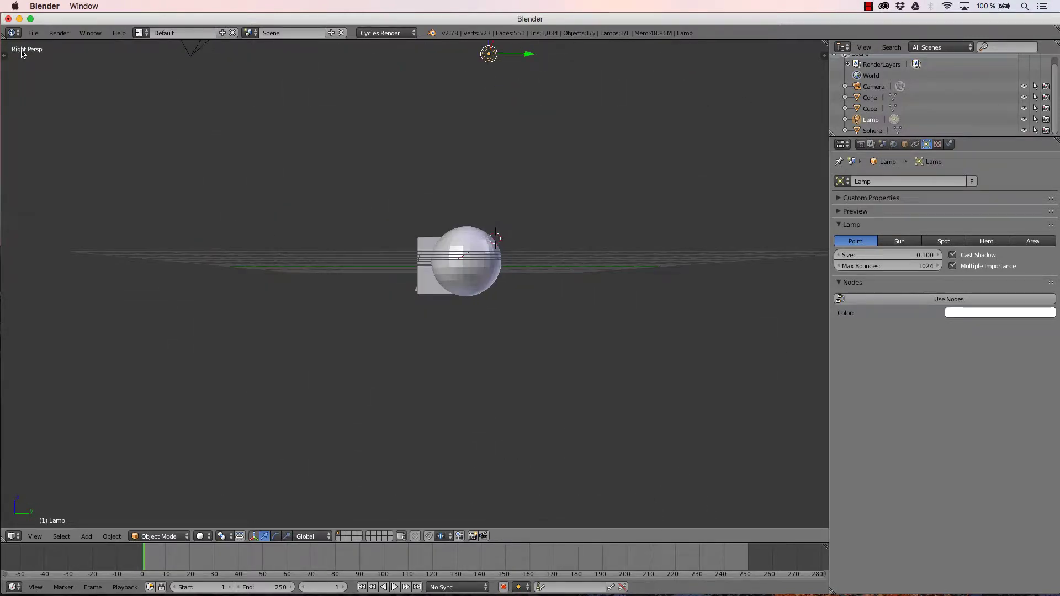
key(KP_1)
key(KP_7)
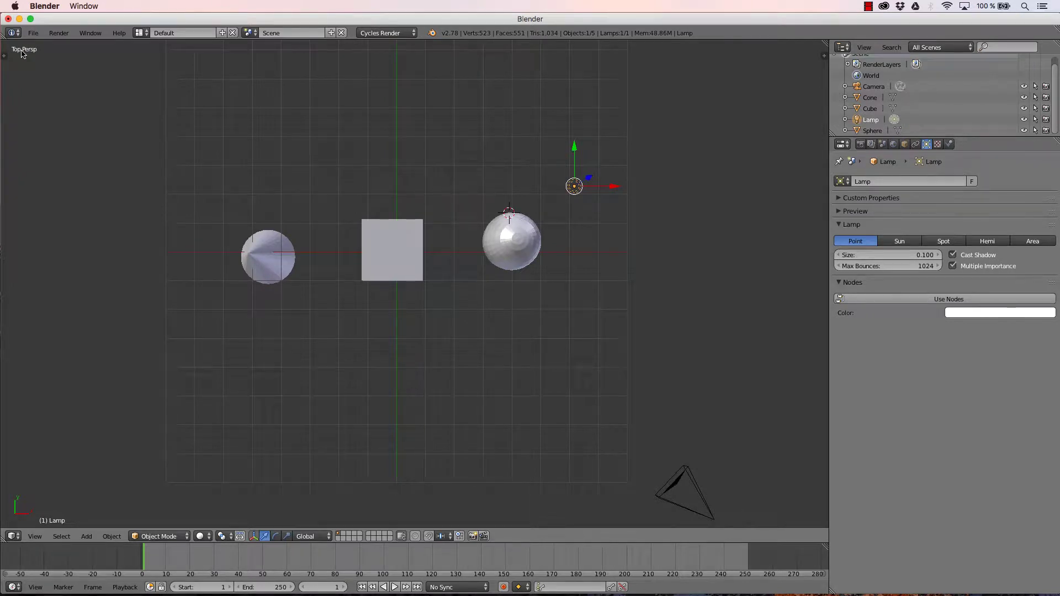
- Switch the viewport to orthographic projection and view the objects from the right, top, front and right again
key(KP_5)
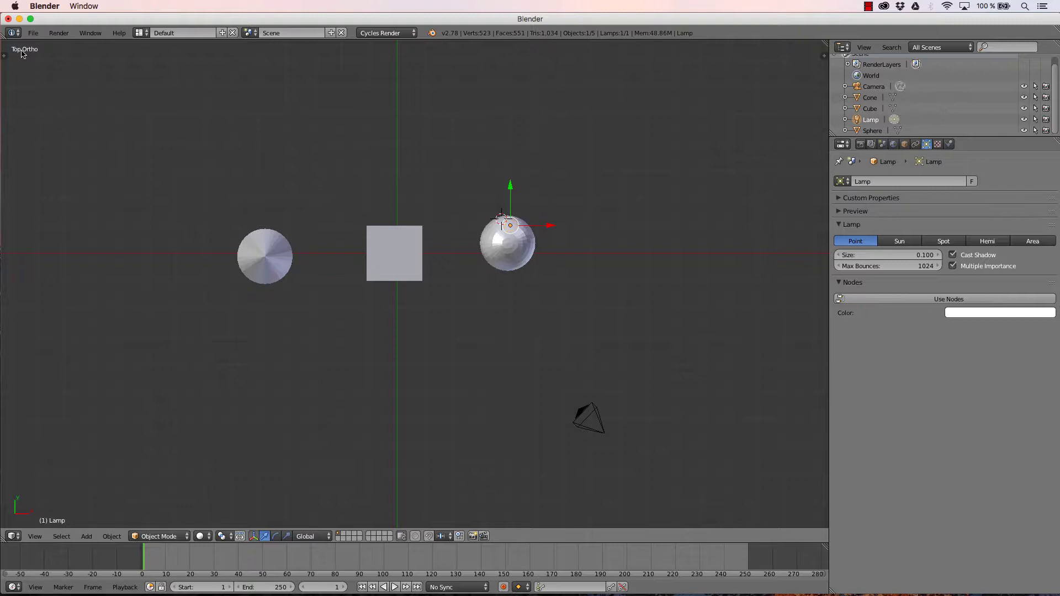
key(KP_3)
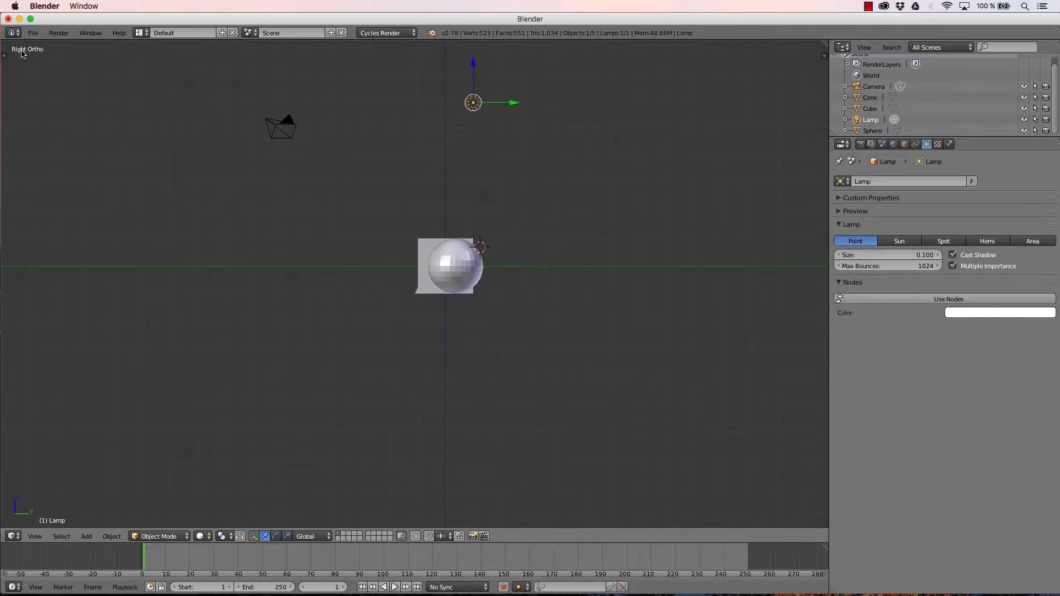
key(KP_7)
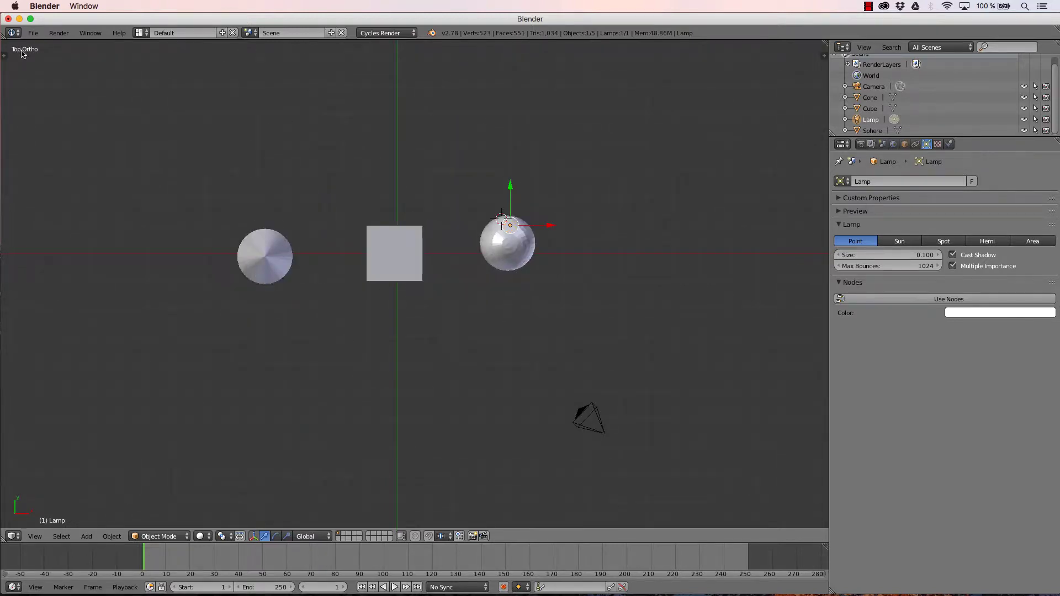
key(KP_1)
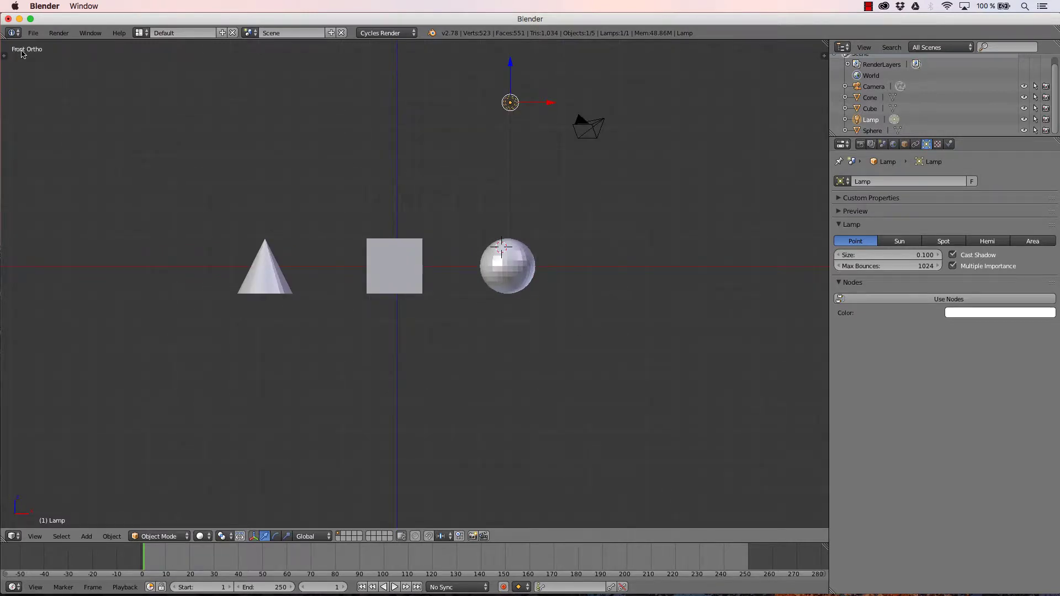
key(KP_3)
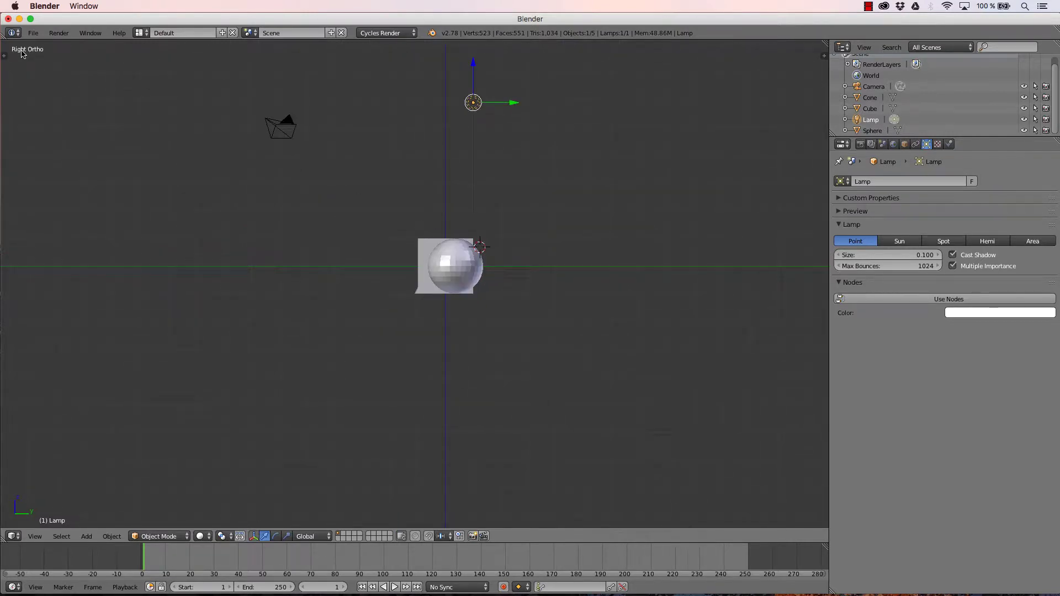
- Return the viewport to perspective projection and show the three objects up close from an angled viewpoint
key(KP_5)
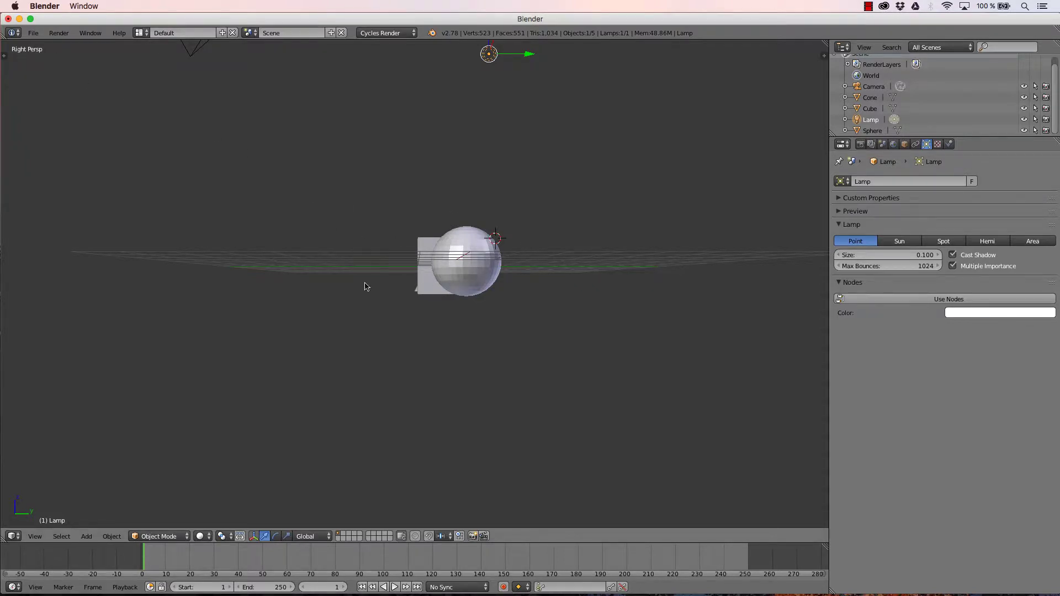
middle_drag(314, 262, 401, 284)
scroll(411, 285, up, 4)
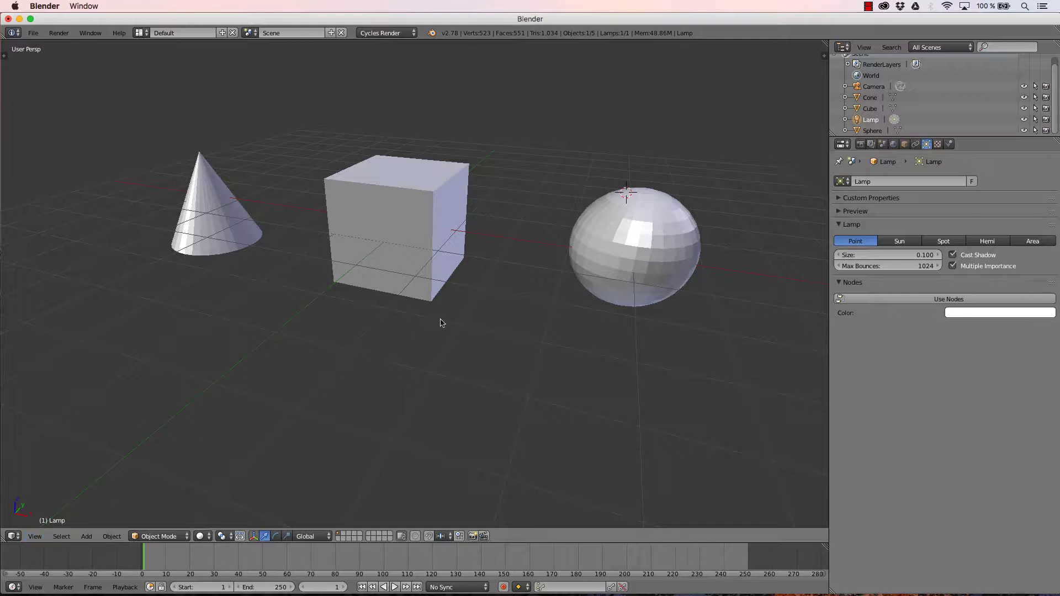
- Toggle quad view on, try zooming in its individual orthographic views, and return to the single perspective view
click(33, 535)
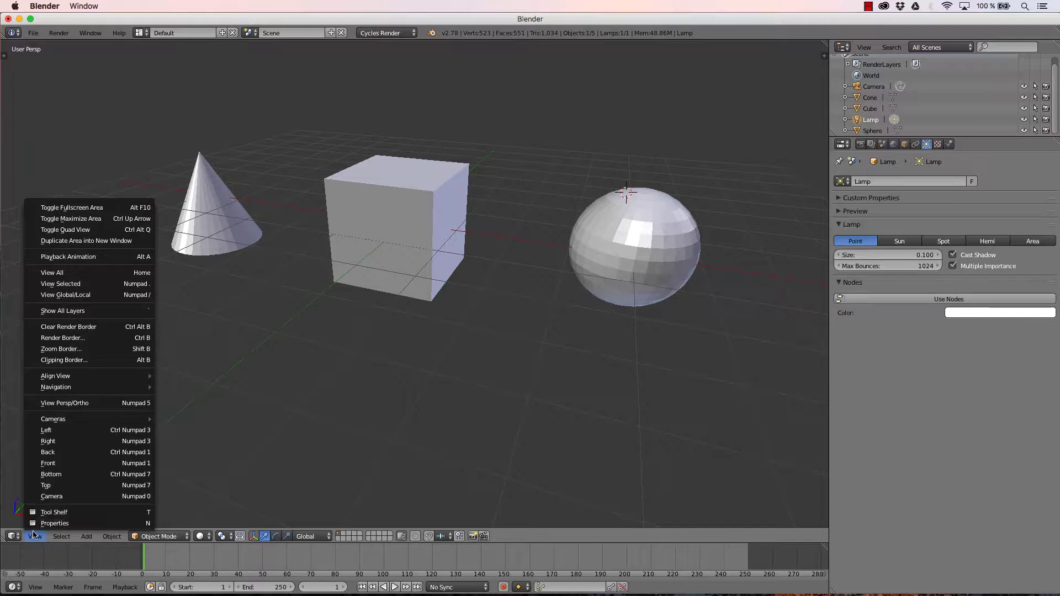
click(95, 230)
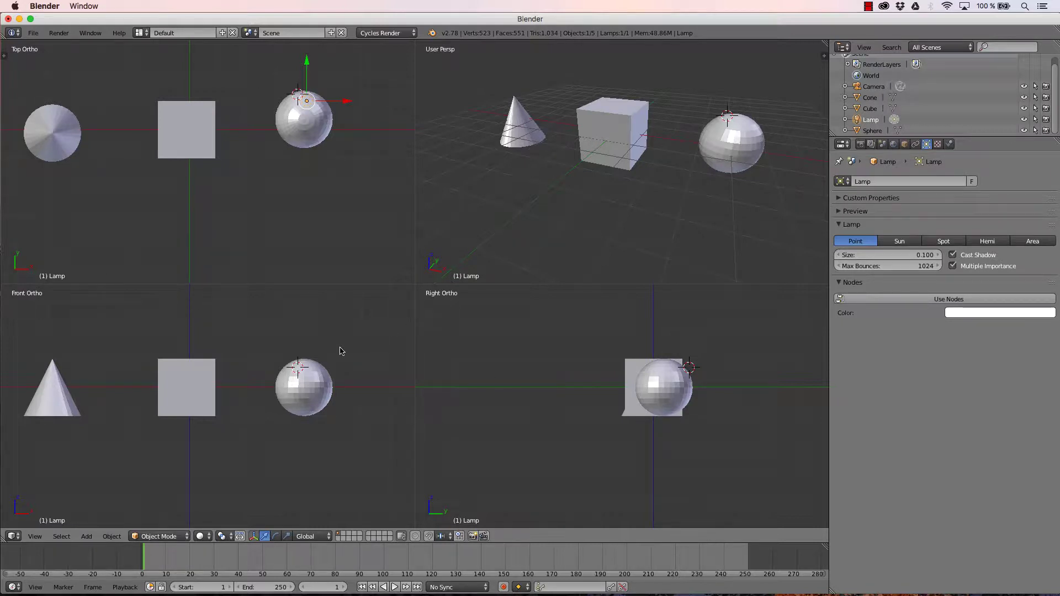
scroll(304, 254, down, 6)
scroll(304, 251, up, 8)
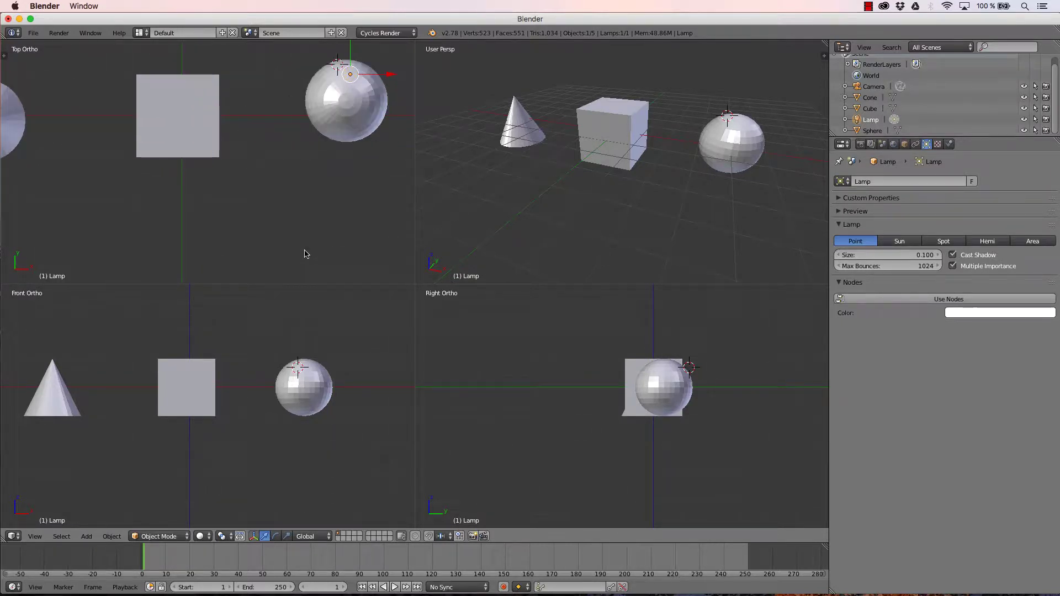
scroll(304, 251, down, 2)
scroll(312, 380, down, 2)
scroll(736, 415, up, 4)
scroll(736, 414, down, 2)
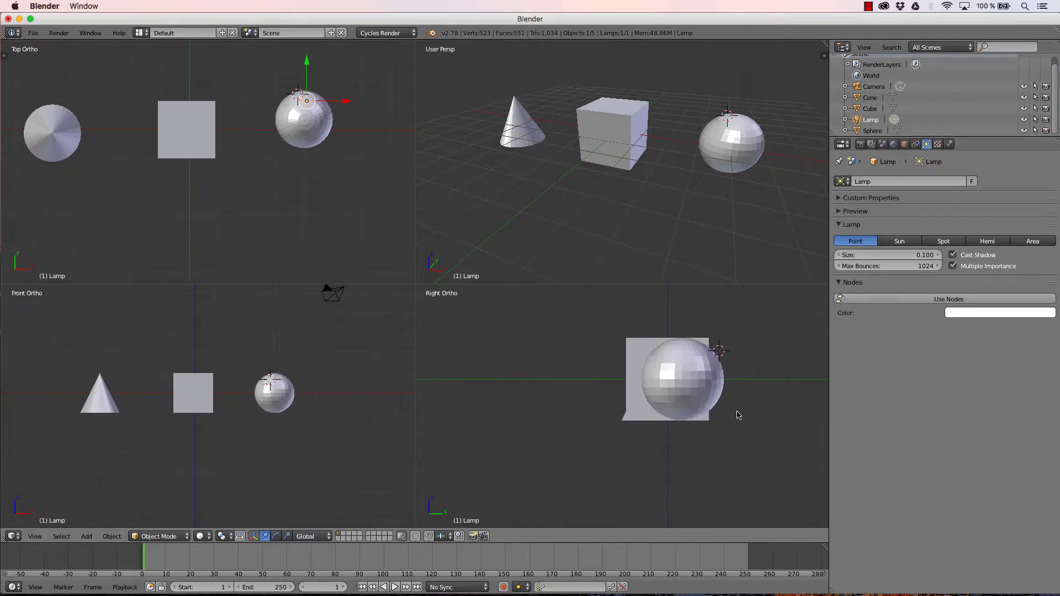
scroll(671, 150, up, 3)
scroll(670, 155, down, 3)
key(ctrl+alt+q)
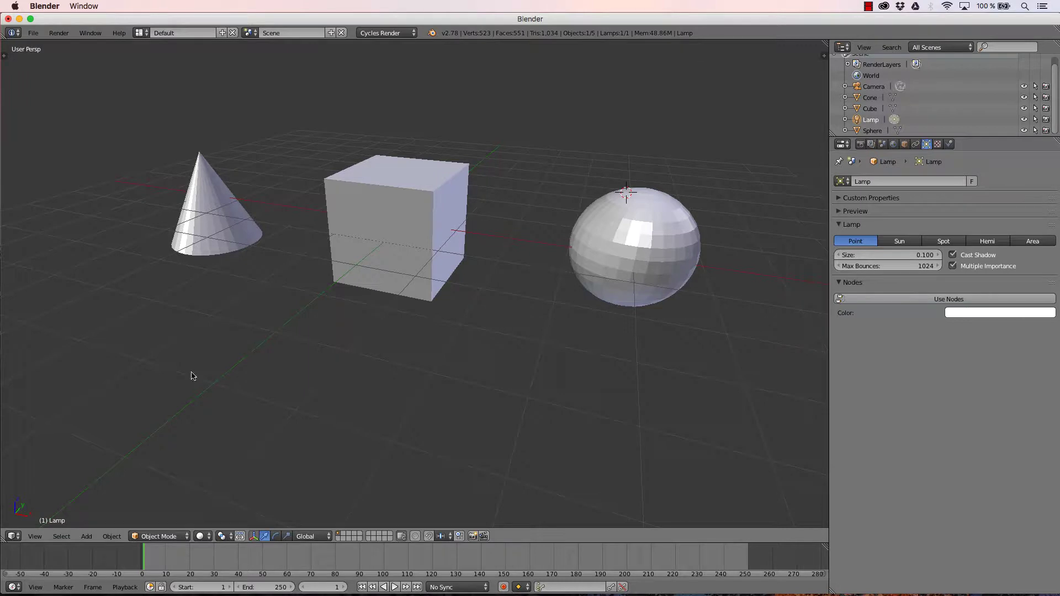
- Bring the camera object into sight and select it with the Select Camera command
click(61, 537)
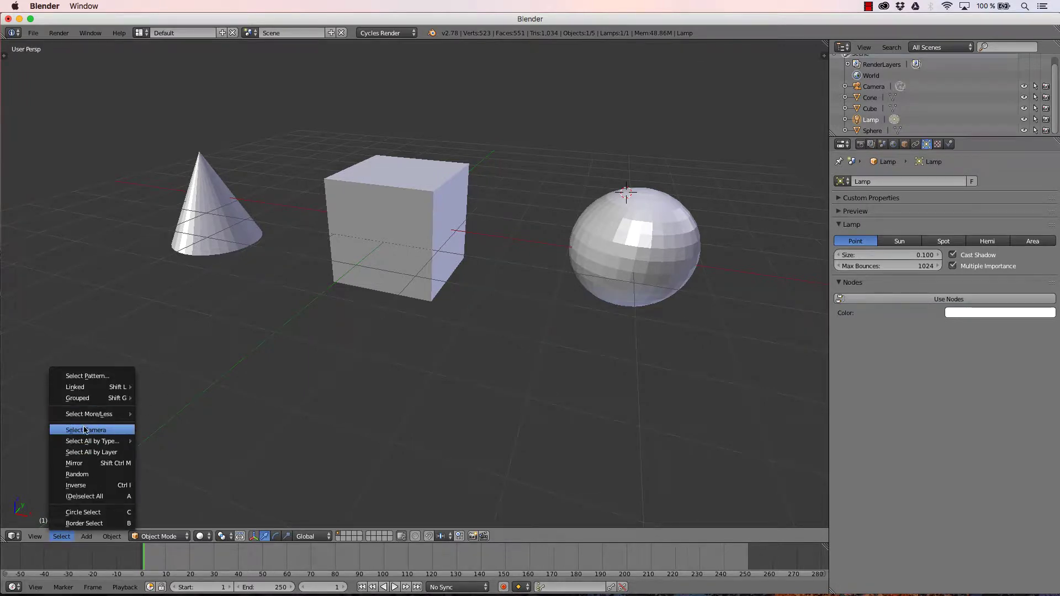
scroll(334, 369, down, 4)
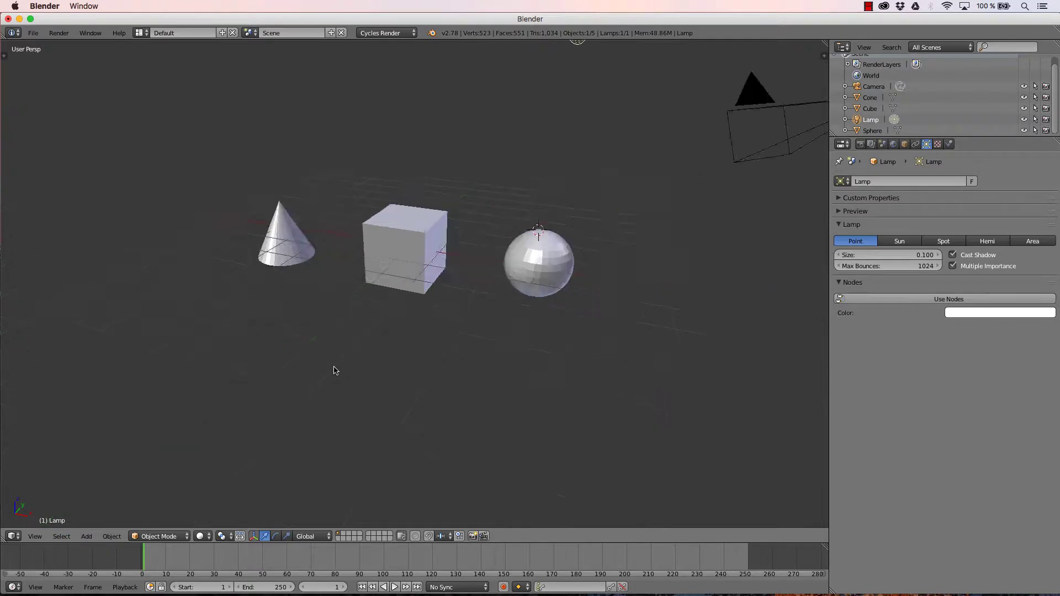
click(61, 538)
click(88, 431)
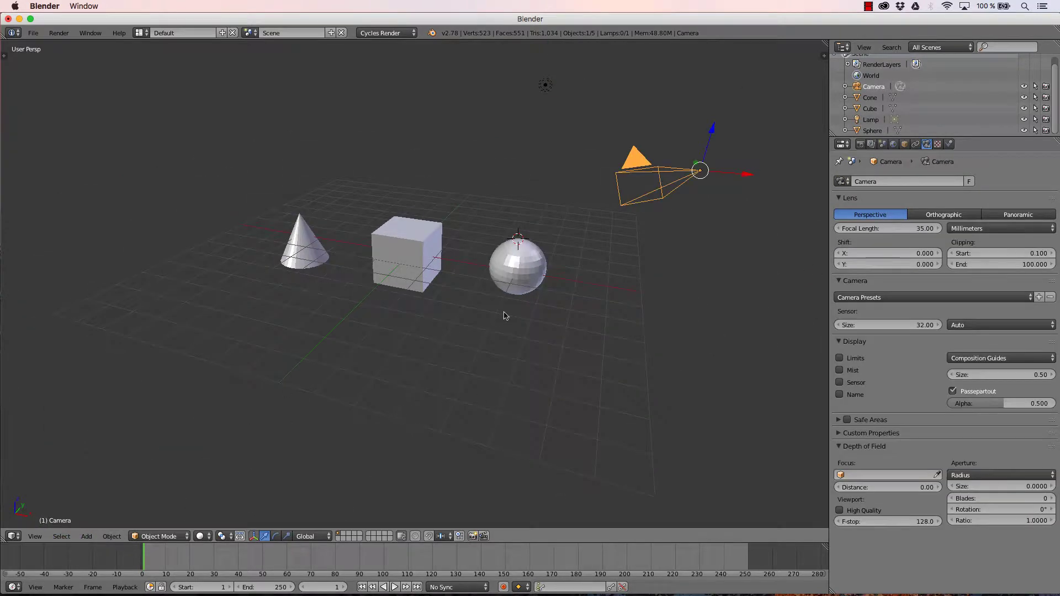
- Add the sphere, cube and cone to the selection with Circle Select
click(62, 537)
key(c)
drag(530, 270, 389, 250)
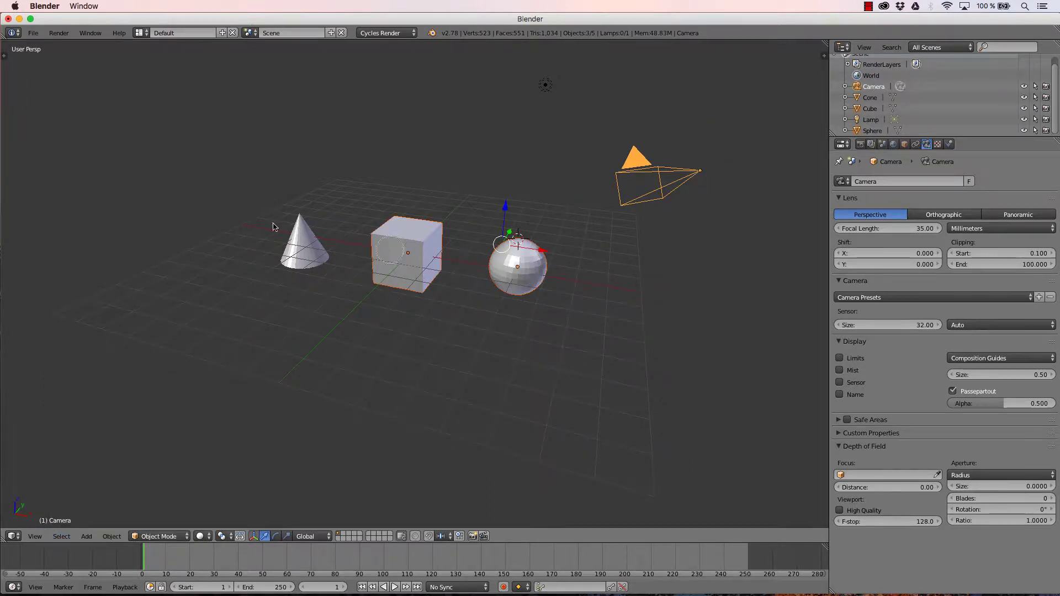
click(302, 245)
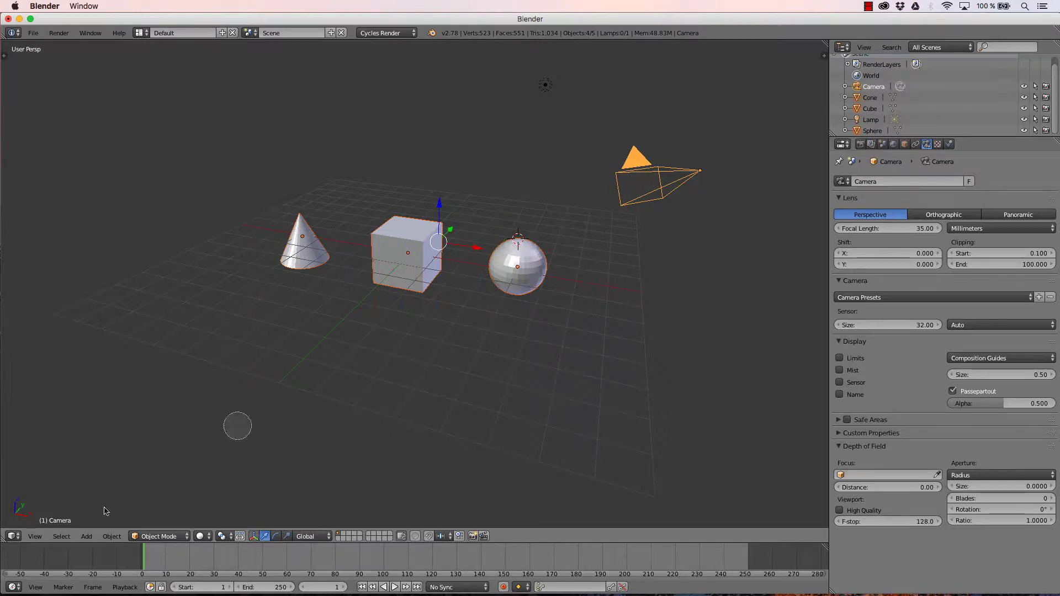
key(Escape)
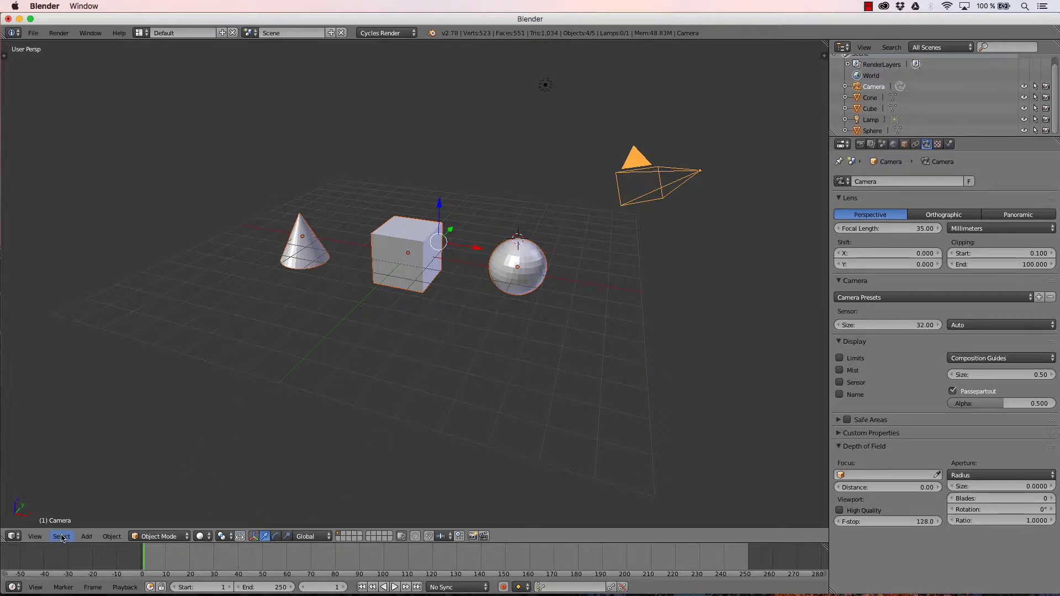
- Review the selecting, adding and object commands, and show the tool shelf with its Add Primitive tools
click(61, 536)
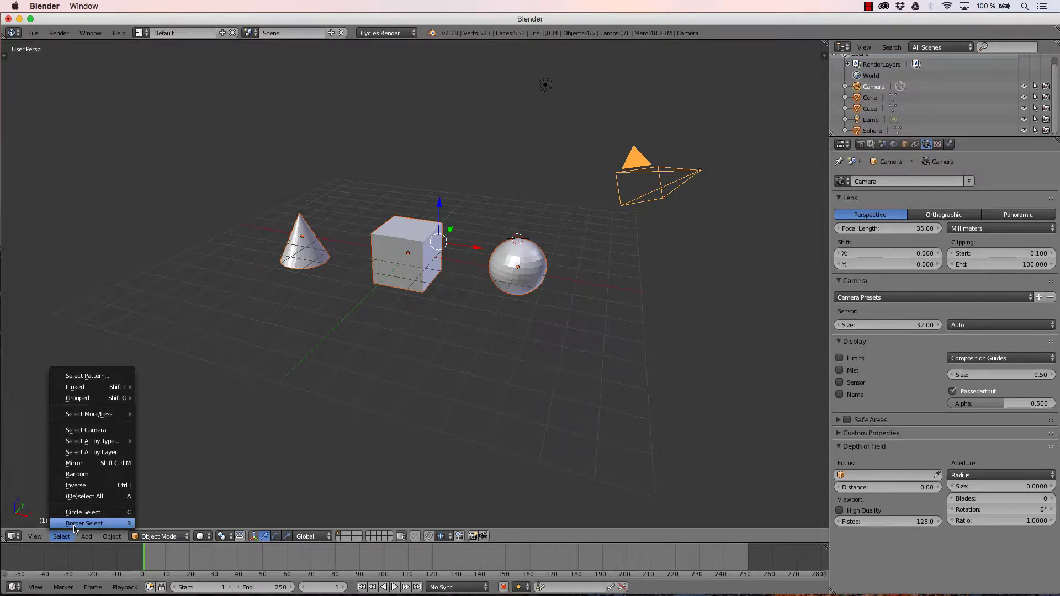
click(63, 537)
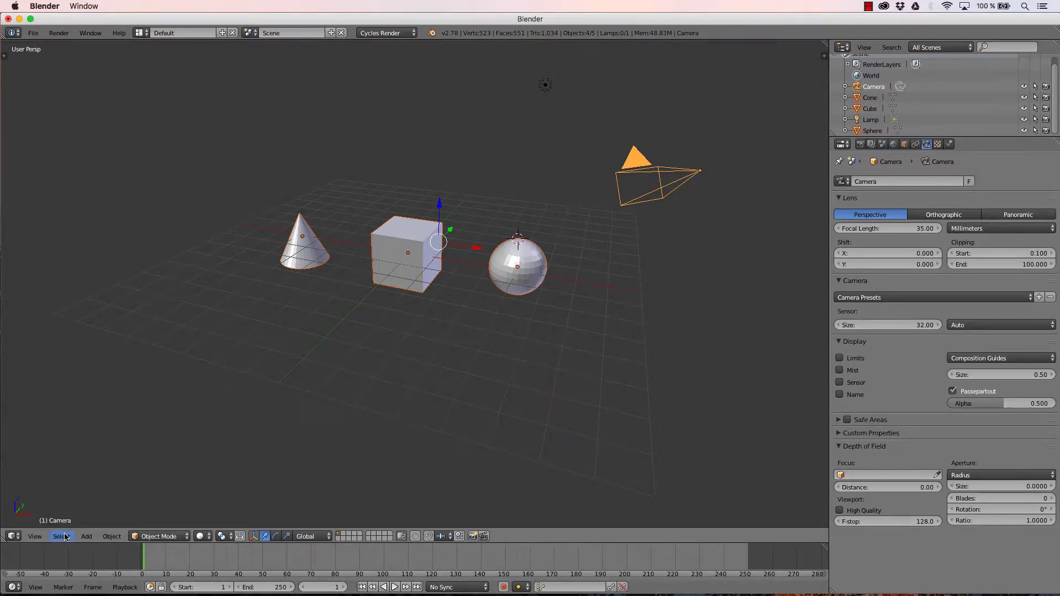
click(65, 537)
click(86, 537)
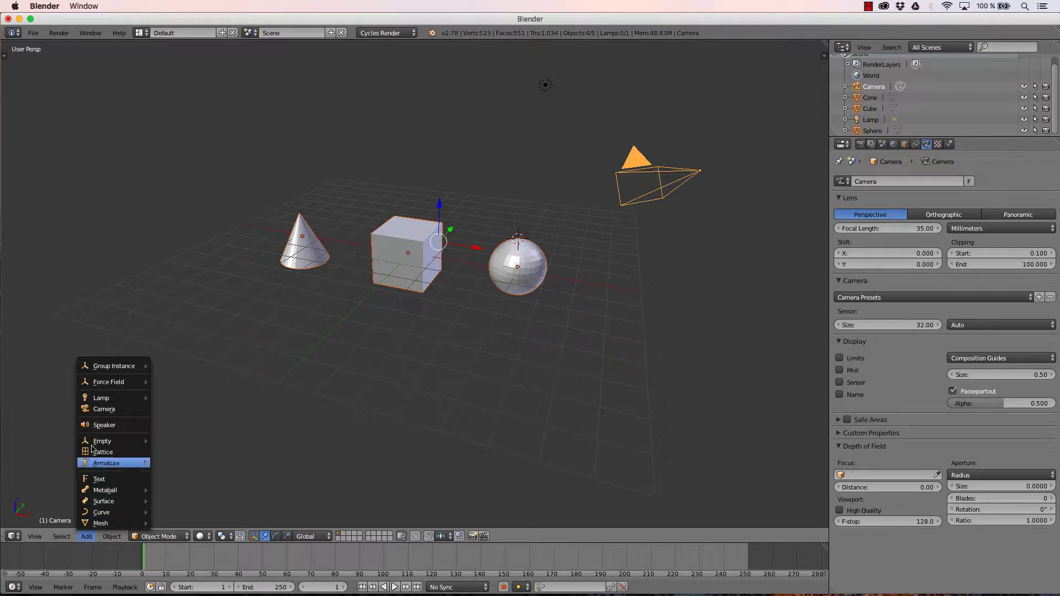
key(t)
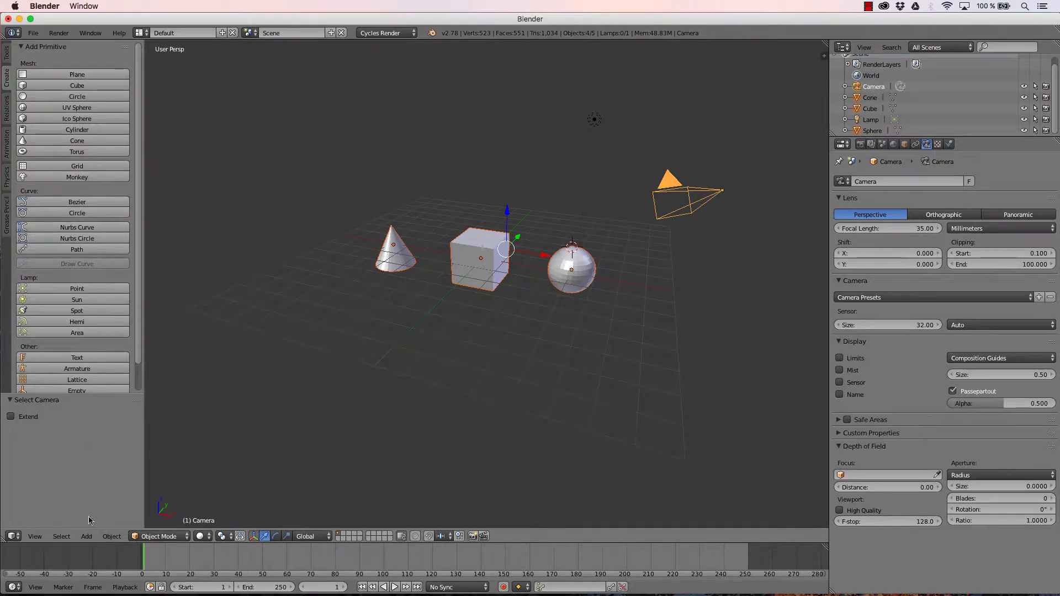
click(86, 537)
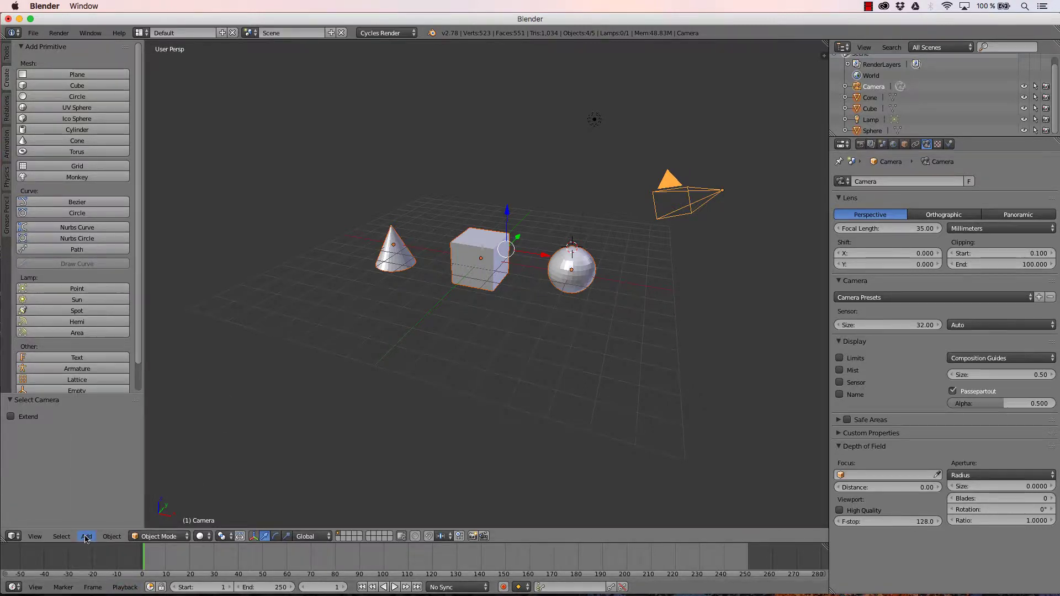
click(114, 537)
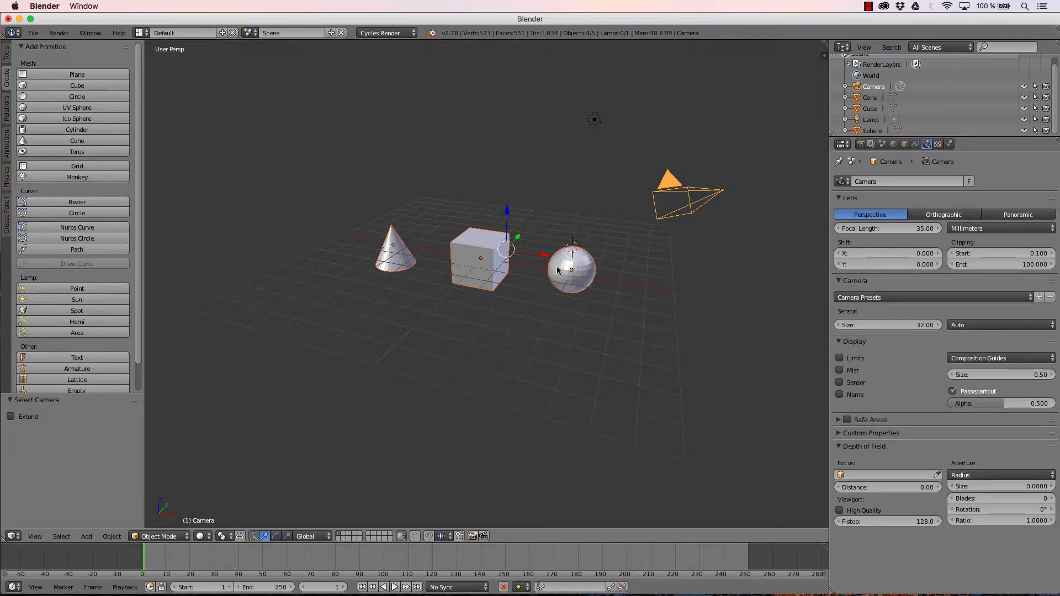
- Deselect everything, select only the cube and create a new group from it
key(a)
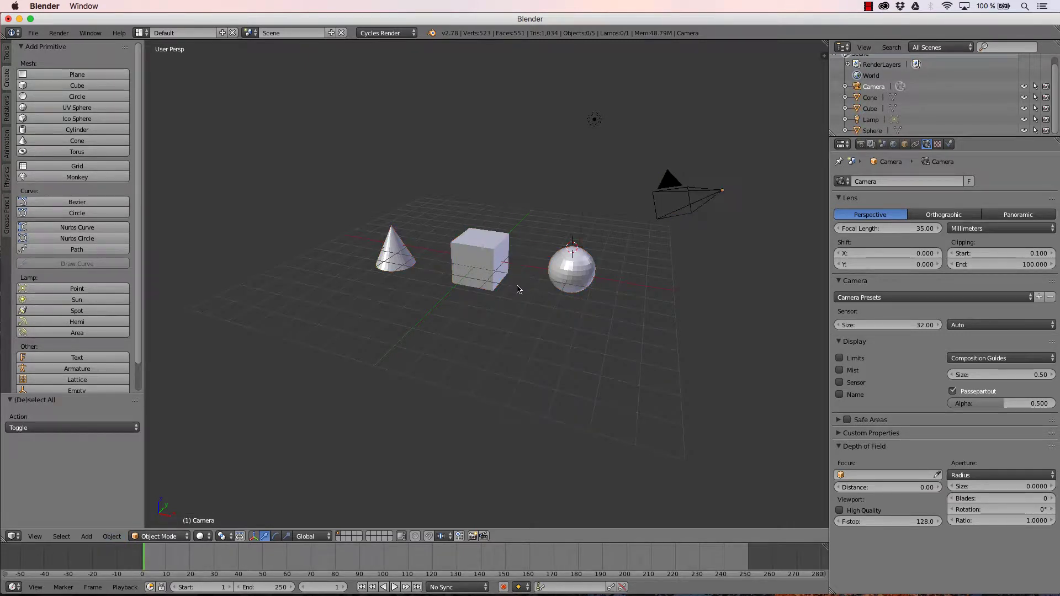
right_click(509, 277)
click(110, 538)
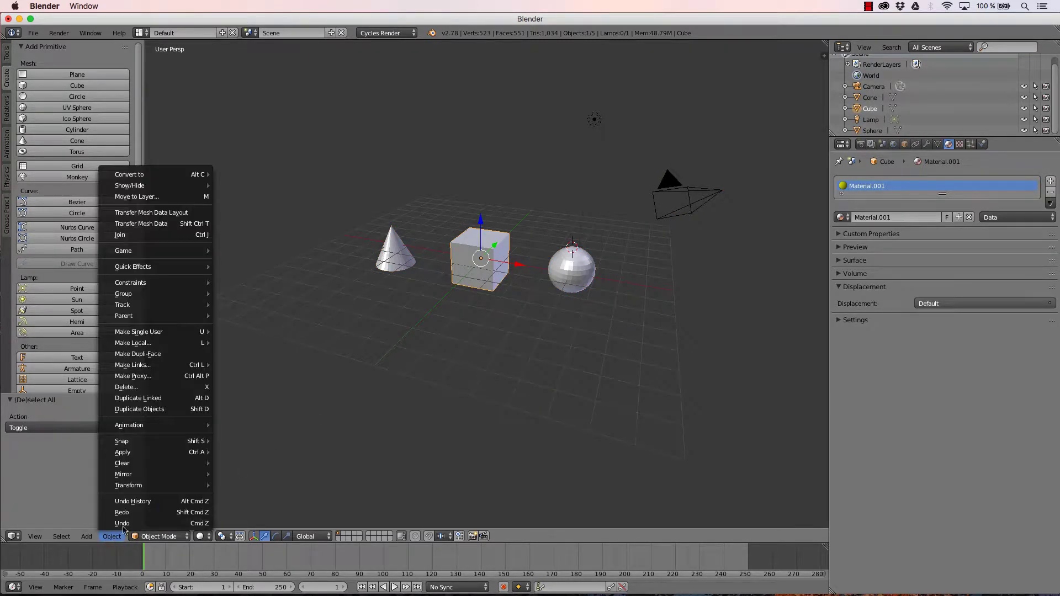
mouse_move(165, 293)
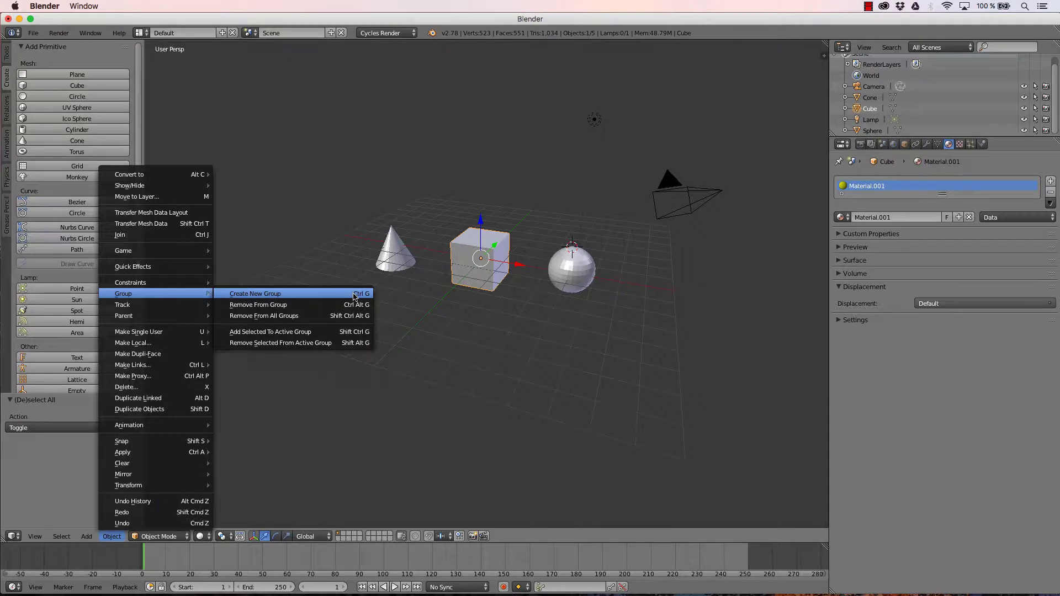
click(354, 296)
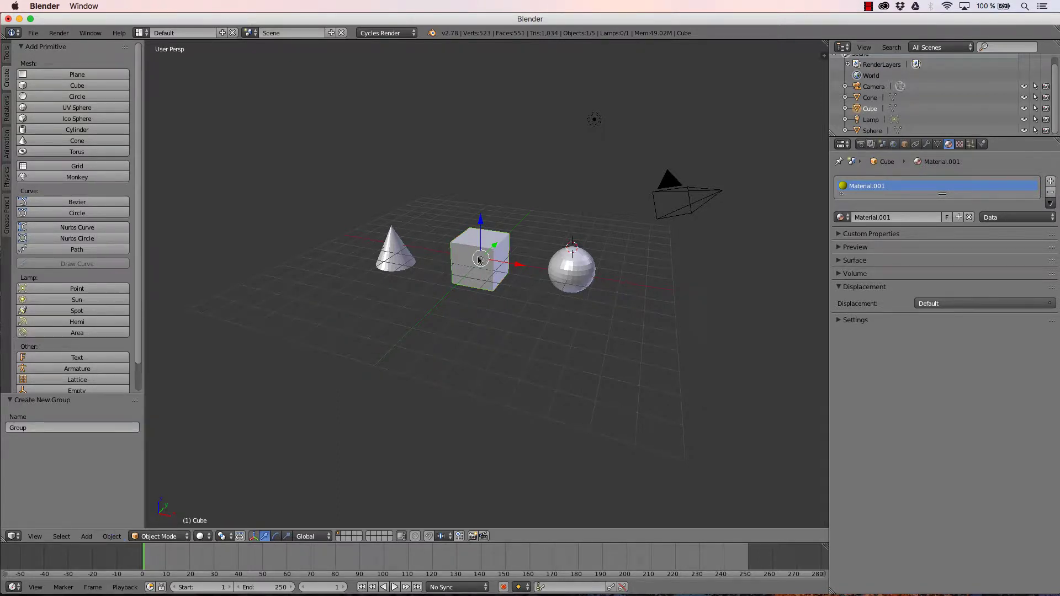
- Try clearing the location of the cube and sphere together, and undo that move and the added selection
shift+right_click(580, 275)
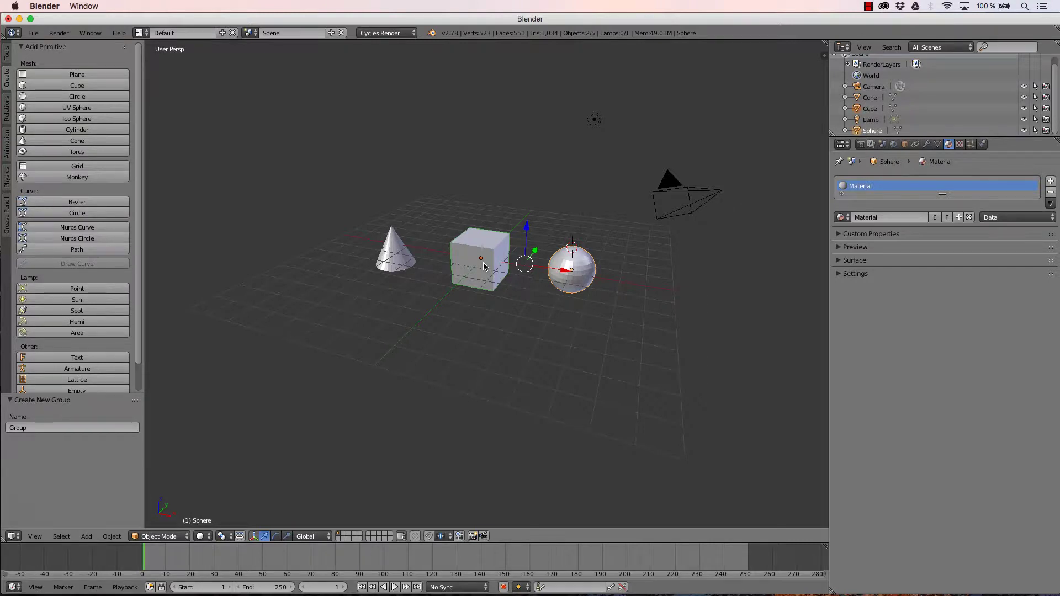
key(alt+g)
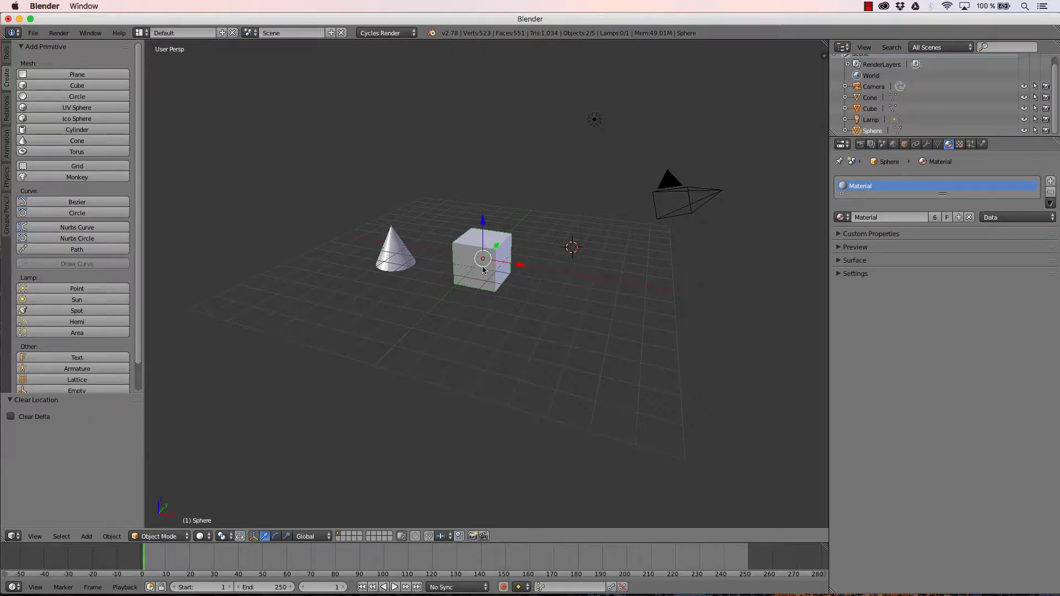
key(ctrl+z)
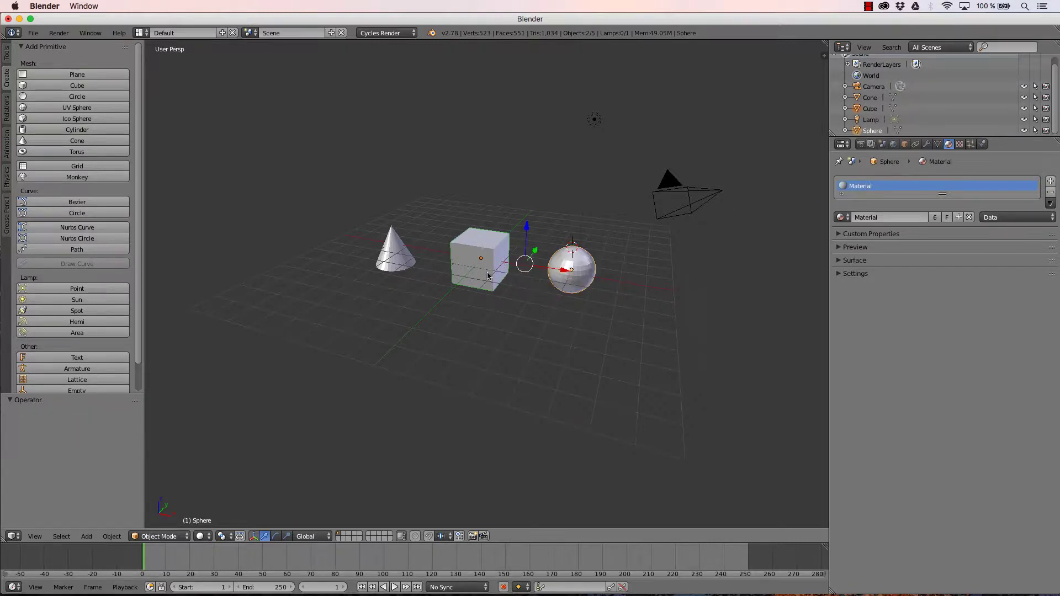
key(ctrl+z)
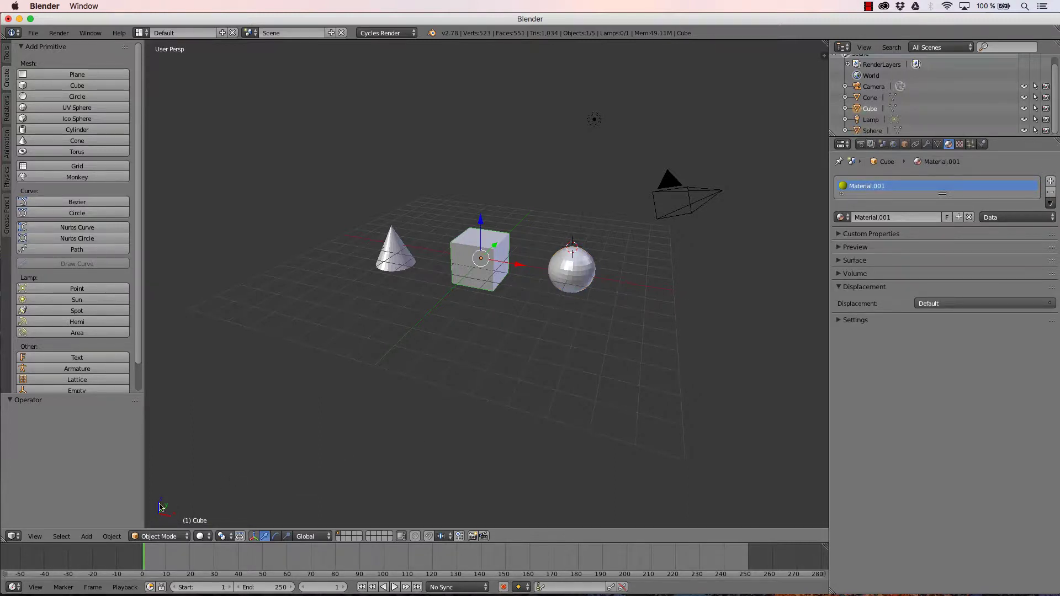
- Keep the cube in Object Mode and move it about -0.208 along the Y axis
click(164, 538)
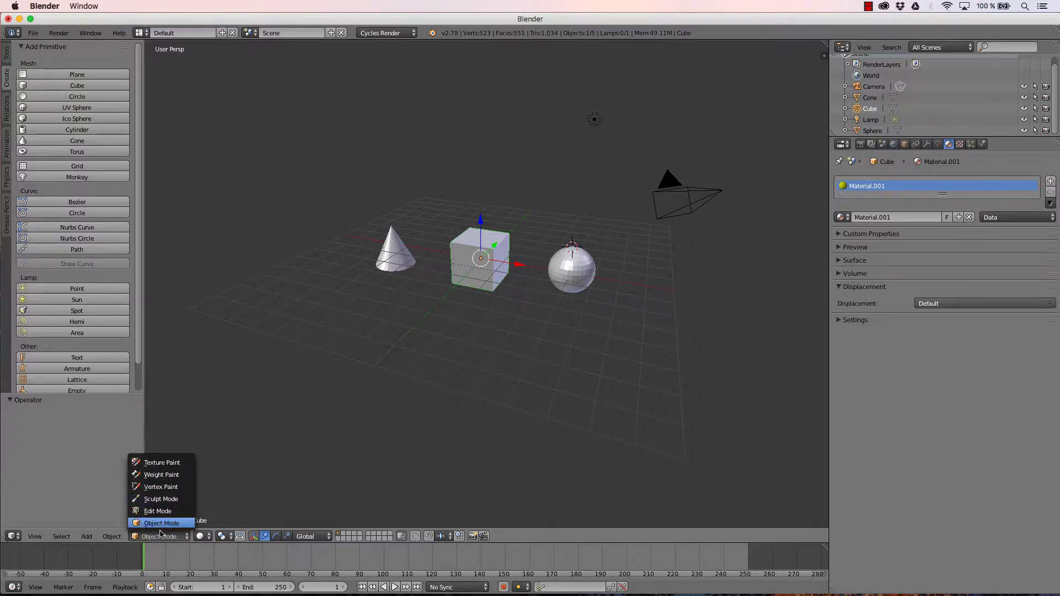
click(158, 523)
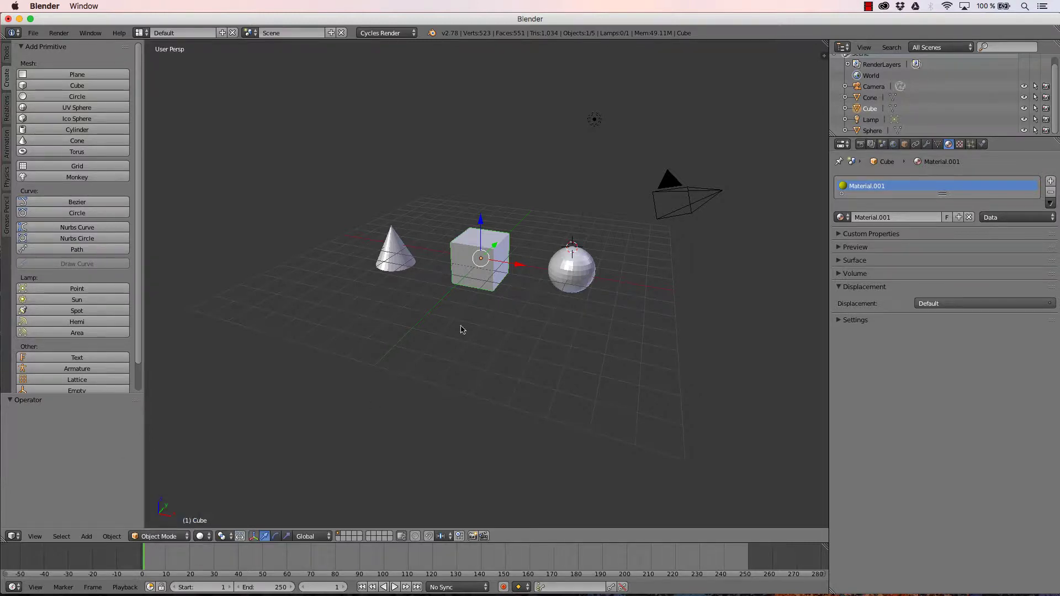
mouse_move(488, 236)
mouse_down()
mouse_move(500, 224)
mouse_move(485, 238)
mouse_up()
- In Edit Mode, border-select one top corner vertex of the cube and pull it outwards, ending with a -3.250 move along X
click(160, 536)
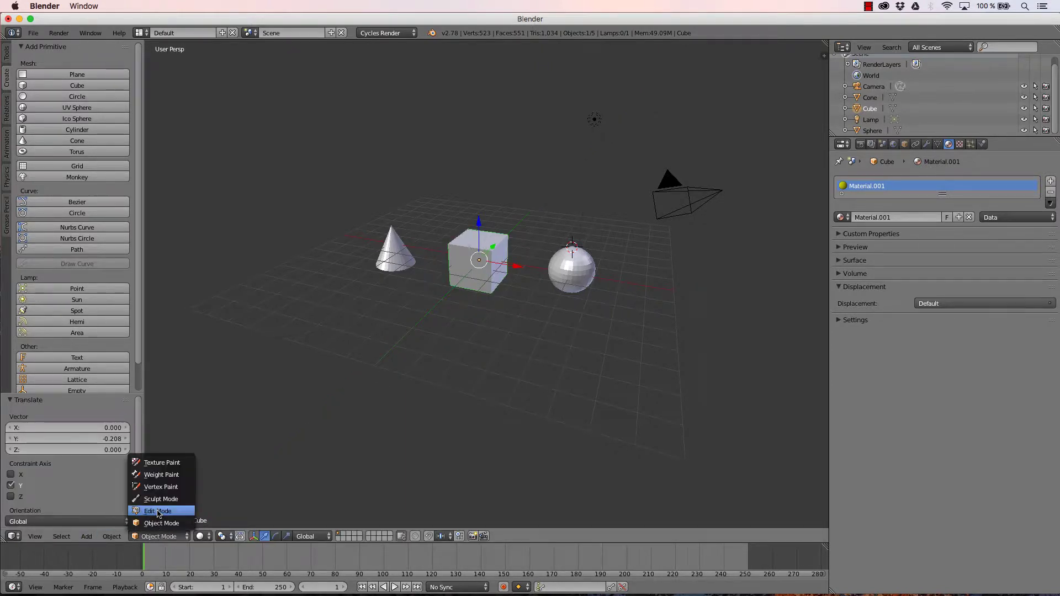
click(157, 511)
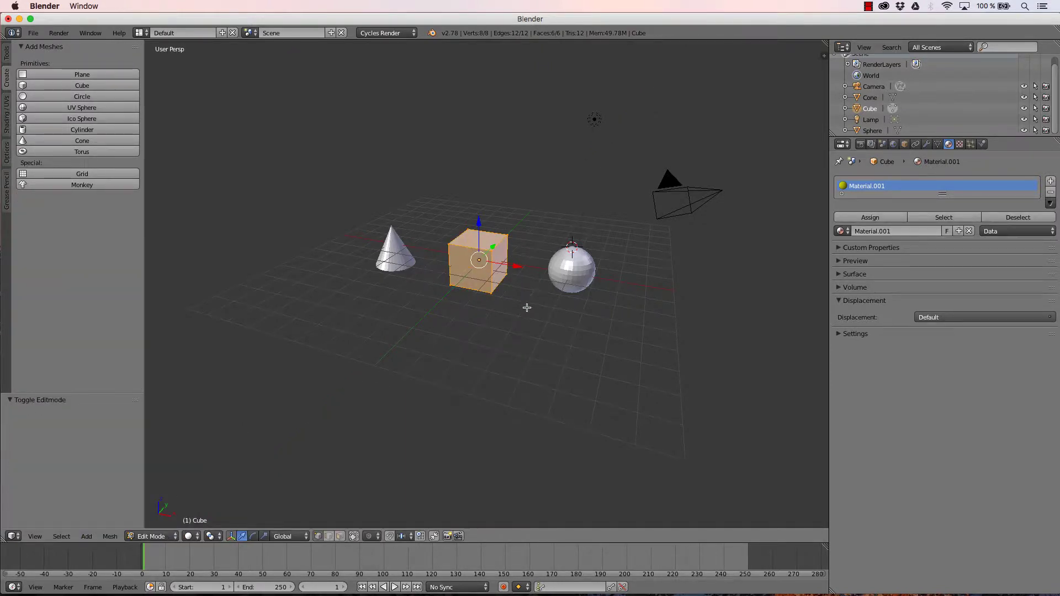
key(a)
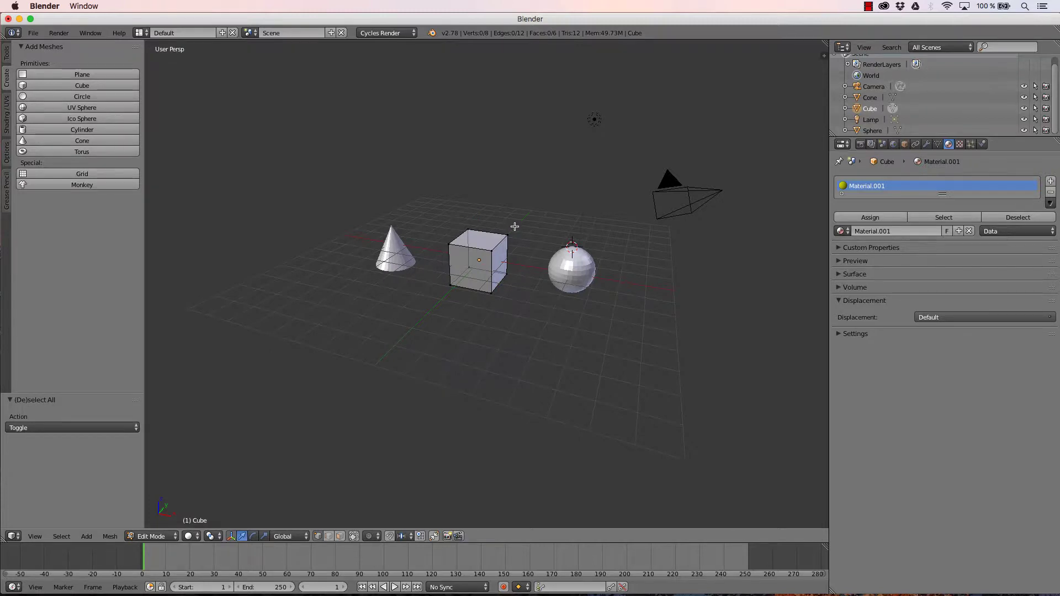
key(b)
drag(515, 227, 563, 217)
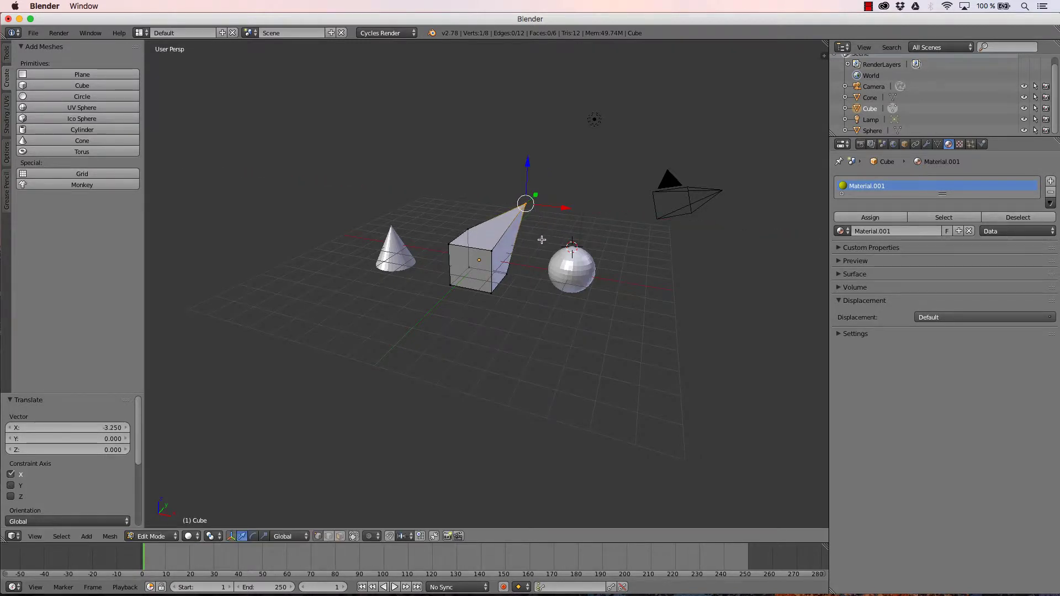
- Move the pulled-out cube vertex about -4.171 along Y and about 1.192 along X
middle_drag(541, 240, 348, 249)
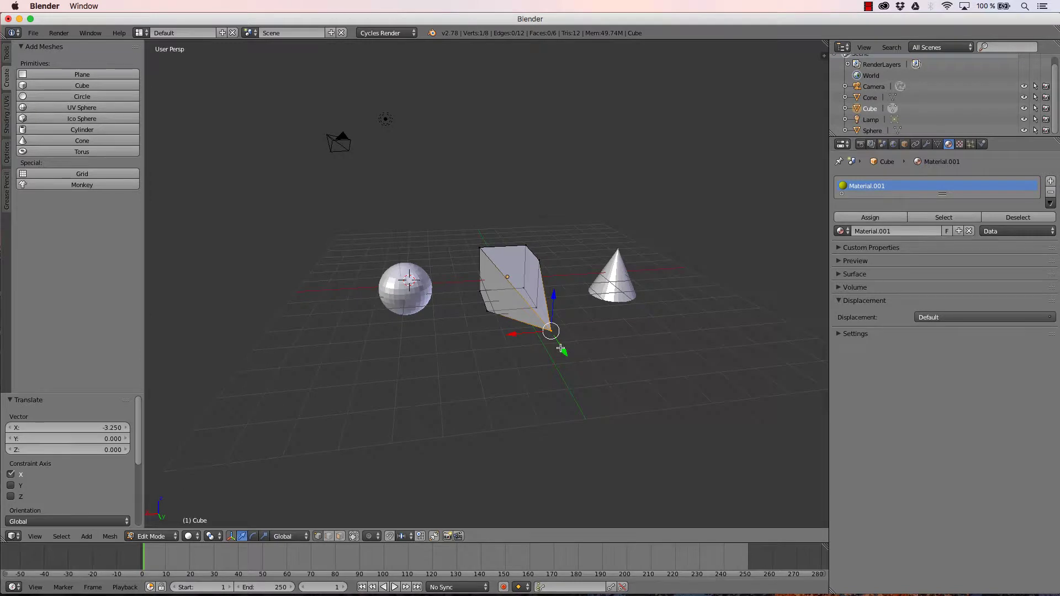
drag(560, 348, 525, 285)
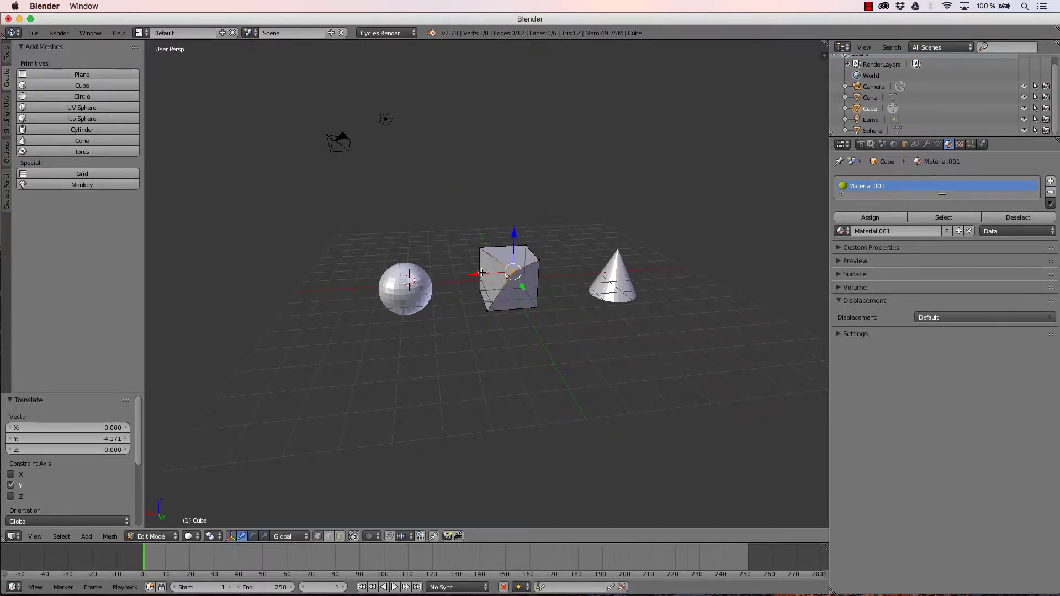
drag(481, 273, 446, 274)
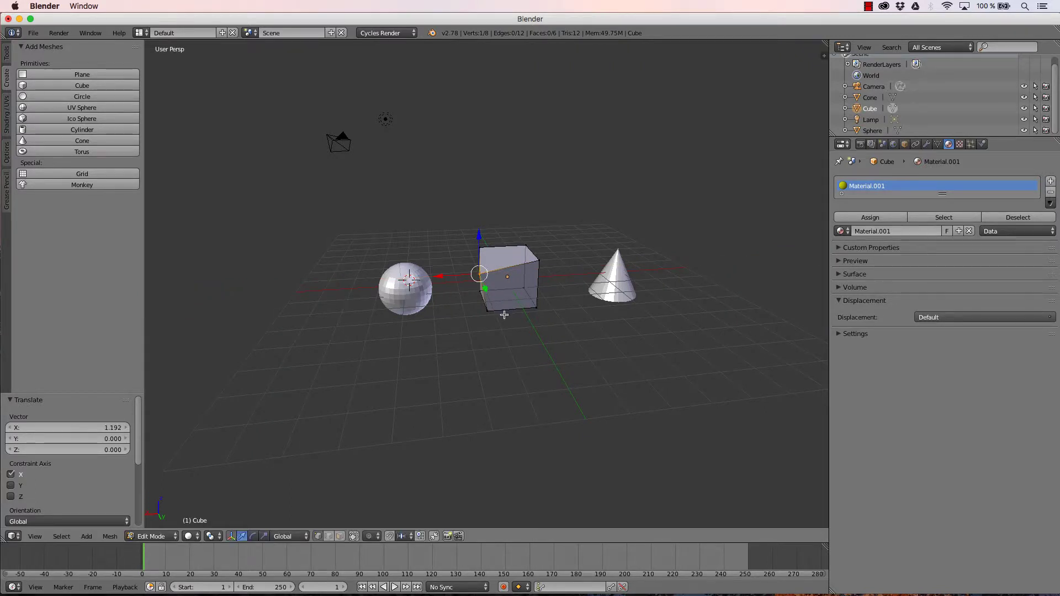
middle_drag(505, 315, 542, 275)
scroll(472, 240, up, 2)
scroll(475, 281, down, 2)
scroll(521, 271, up, 2)
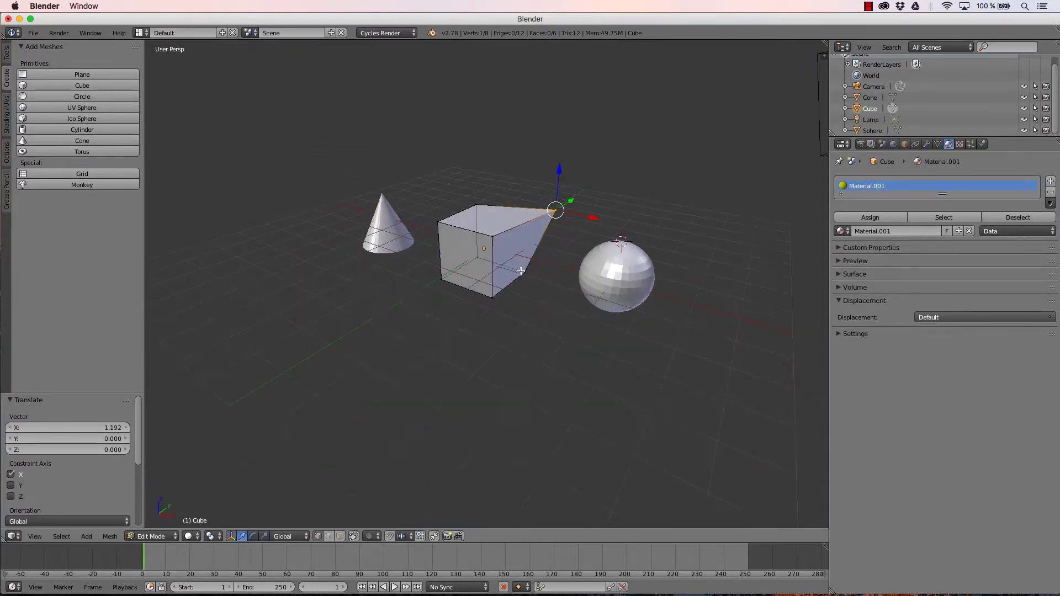
- Leave Edit Mode on the cube, select the sphere and switch it to Sculpt Mode
click(155, 536)
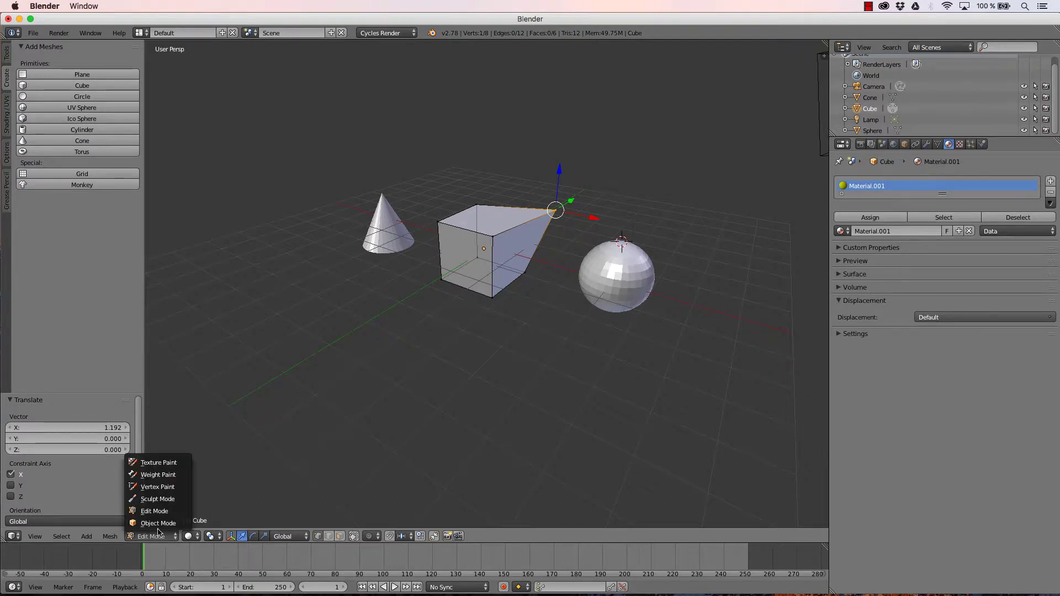
click(157, 499)
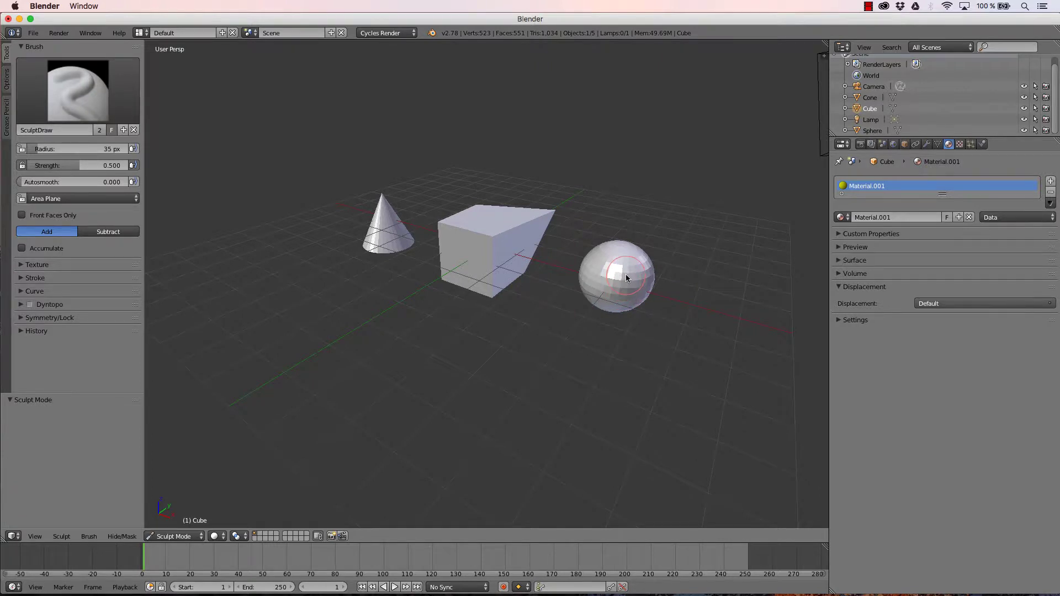
click(174, 536)
click(176, 524)
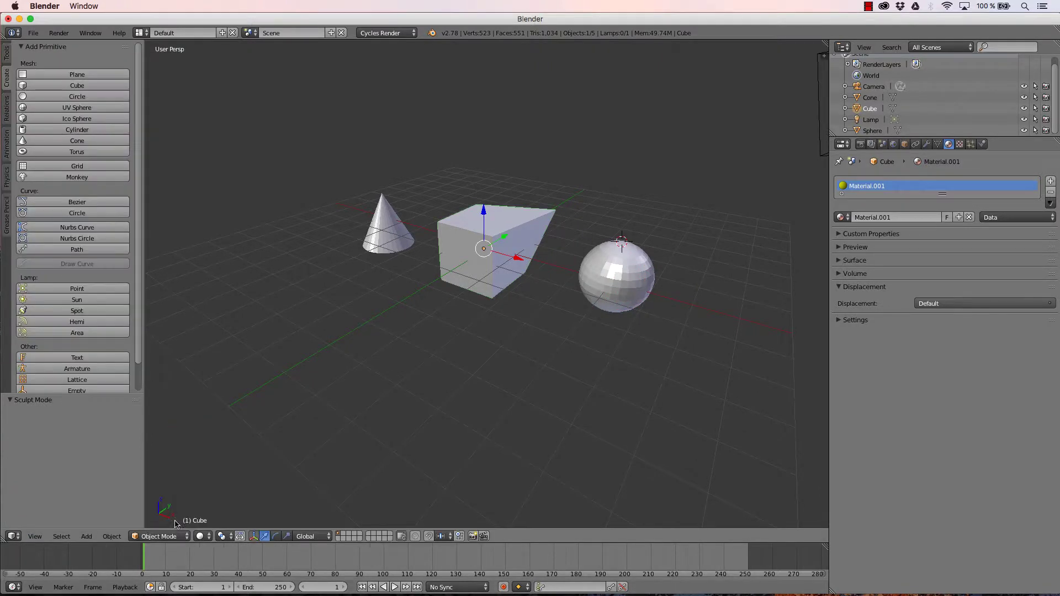
right_click(638, 279)
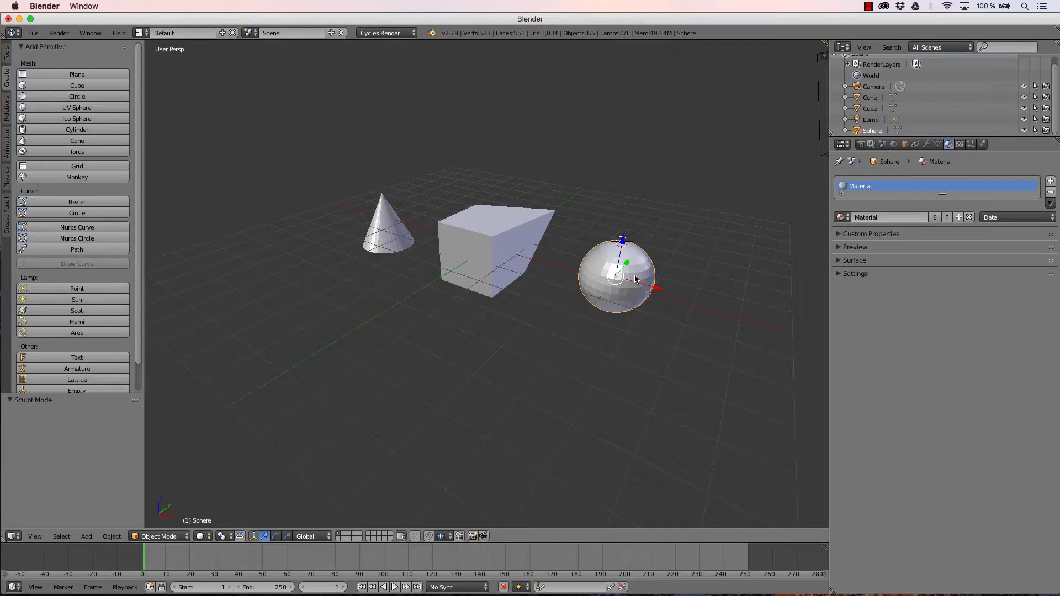
click(157, 536)
click(168, 499)
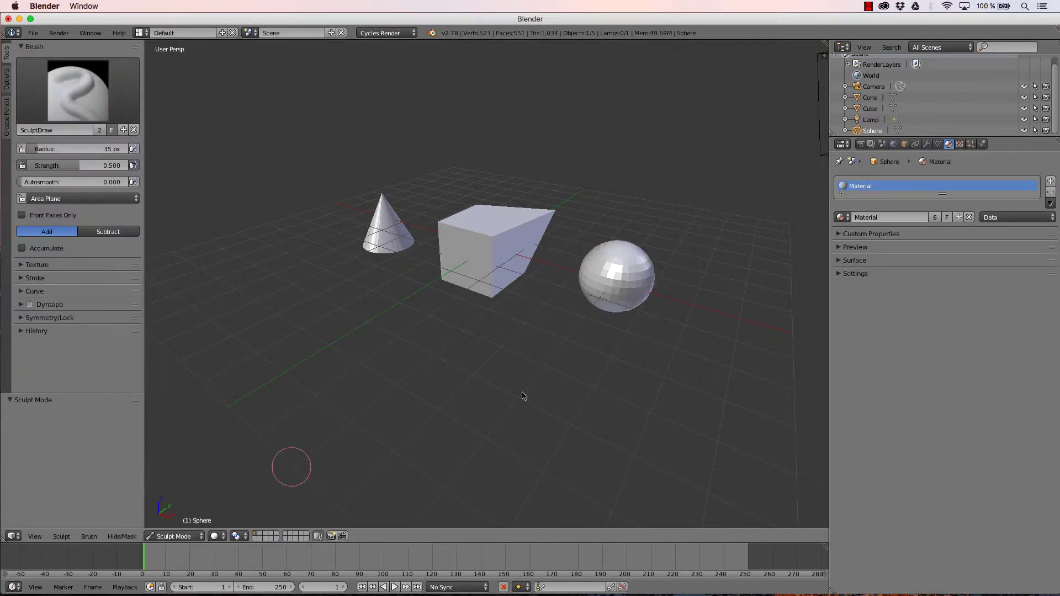
- Sculpt raised bulges onto the sphere's surface with the SculptDraw brush in Add mode
mouse_move(662, 297)
mouse_down()
mouse_move(607, 264)
mouse_move(633, 272)
mouse_move(621, 263)
mouse_up()
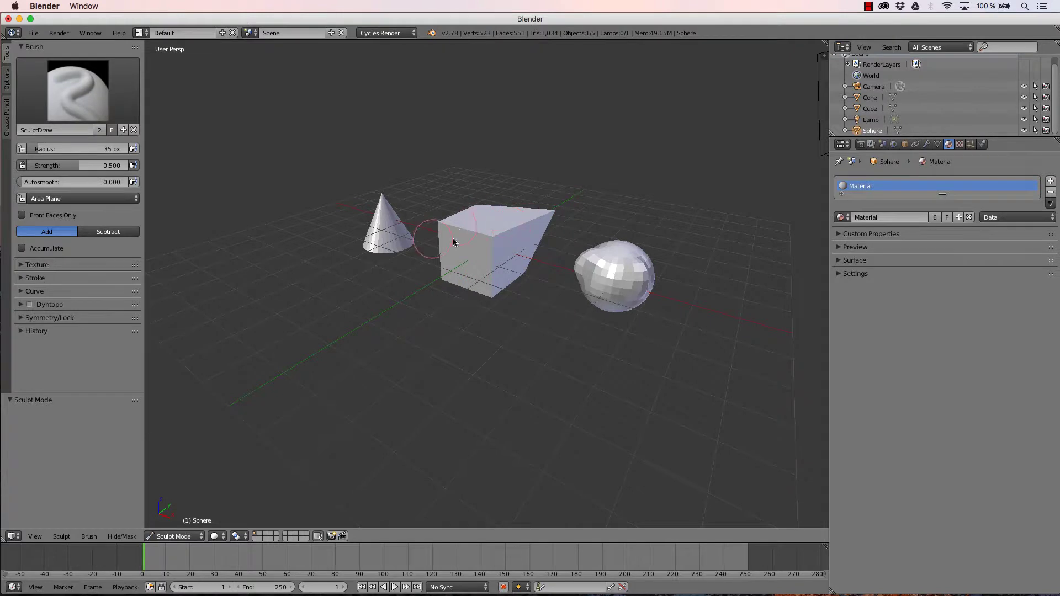
mouse_move(606, 269)
mouse_down()
mouse_move(593, 265)
mouse_move(602, 268)
mouse_up()
drag(644, 299, 635, 275)
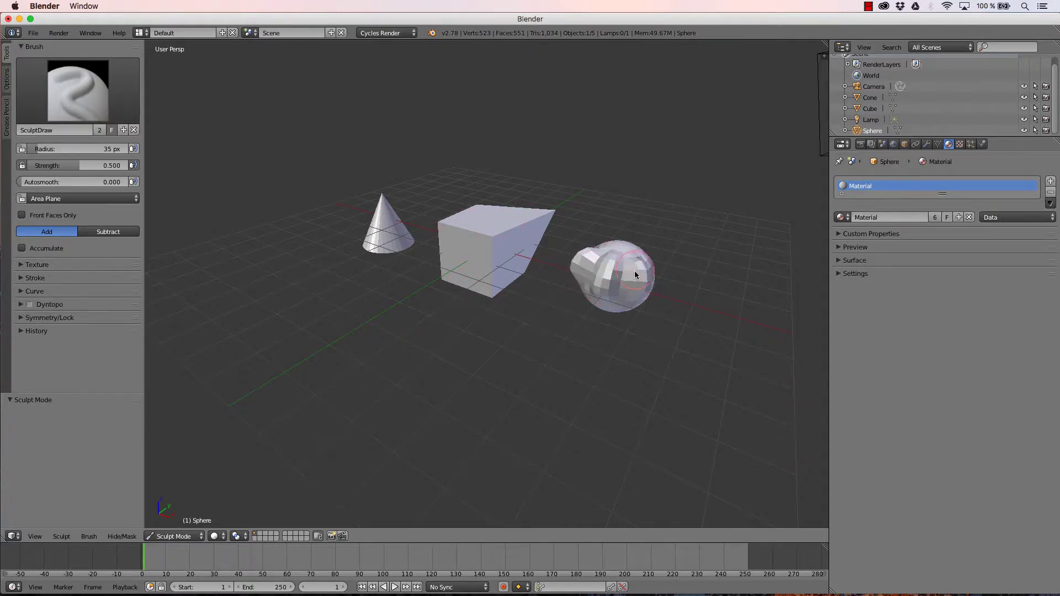
- Undo the most recent sculpt strokes on the sphere
key(ctrl+z)
key(ctrl+z)
key(ctrl+z)
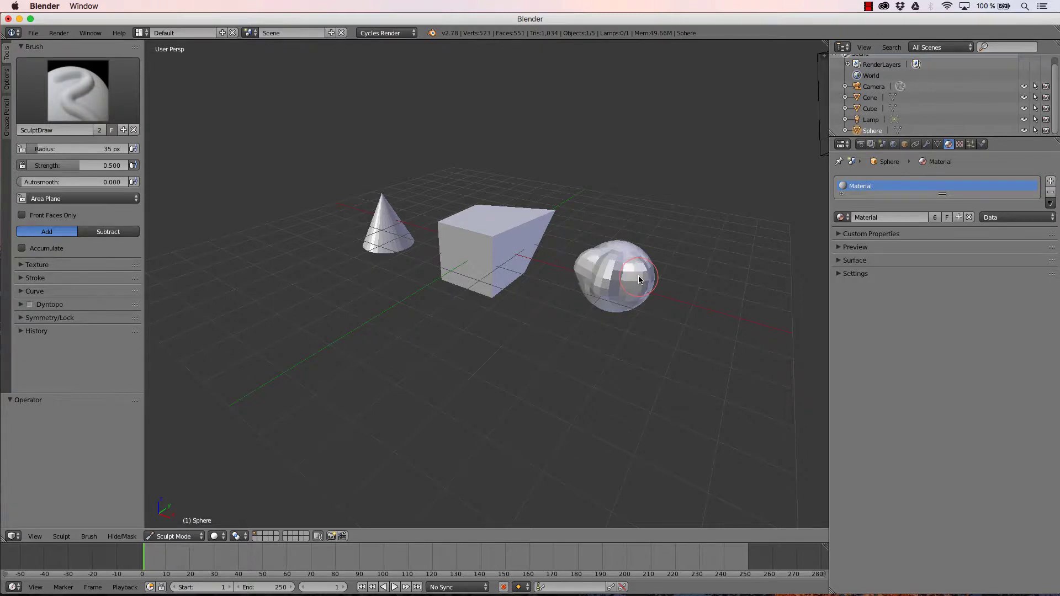
- Return the sphere to Object Mode and set the viewport shading to Bounding Box
click(177, 537)
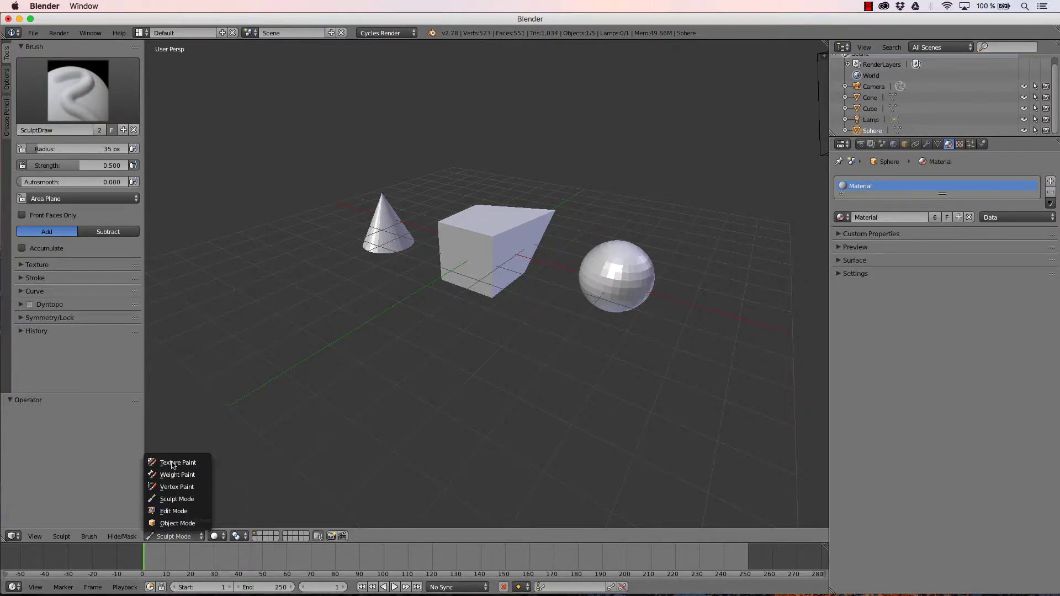
click(172, 524)
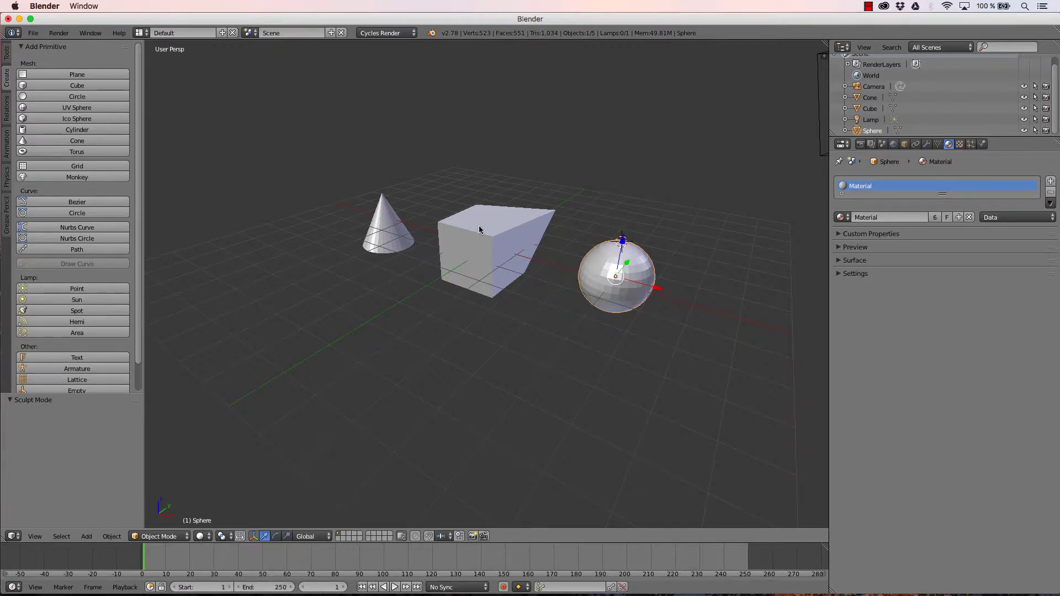
click(206, 536)
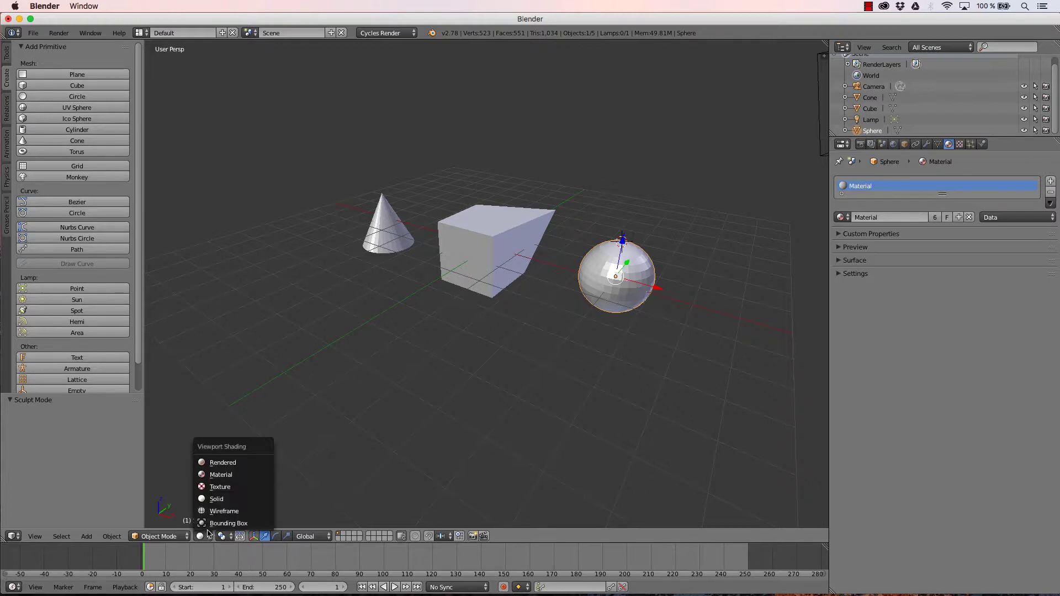
click(211, 523)
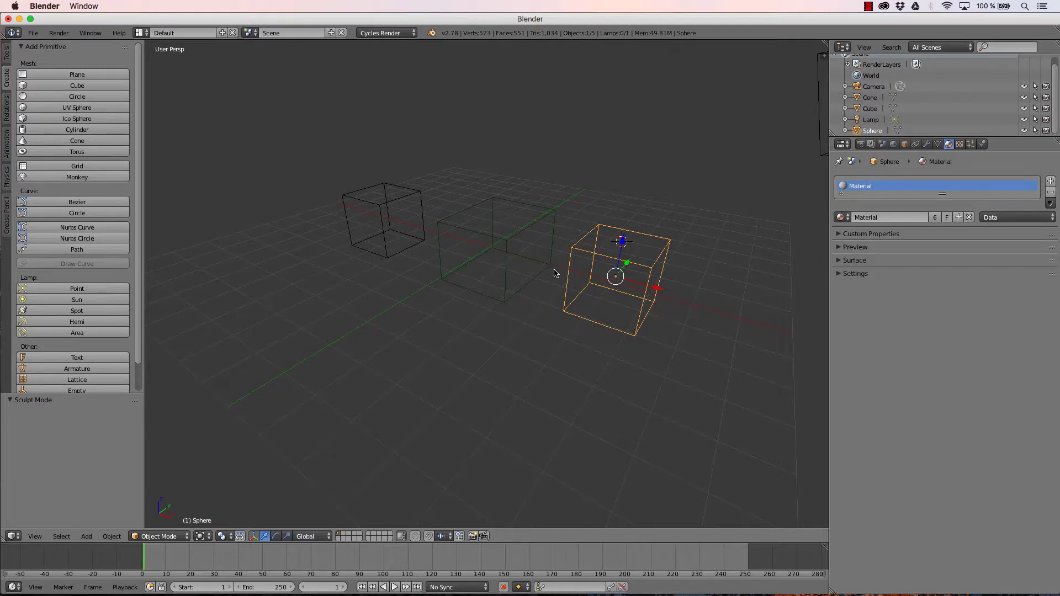
- Set the viewport shading to Wireframe and deselect all objects to examine their wireframes
click(204, 537)
click(213, 511)
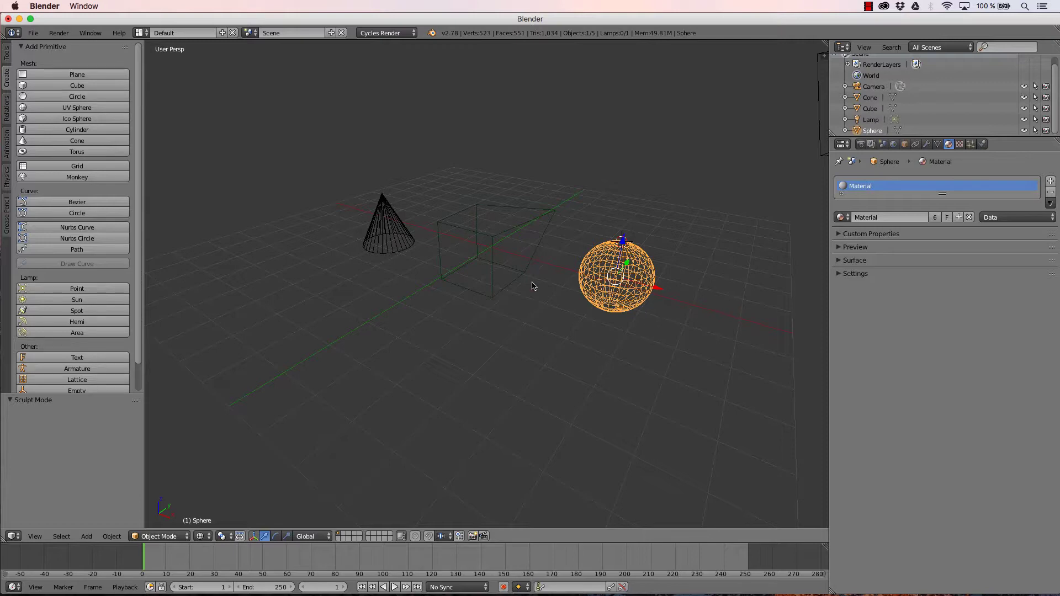
key(a)
middle_drag(533, 286, 585, 280)
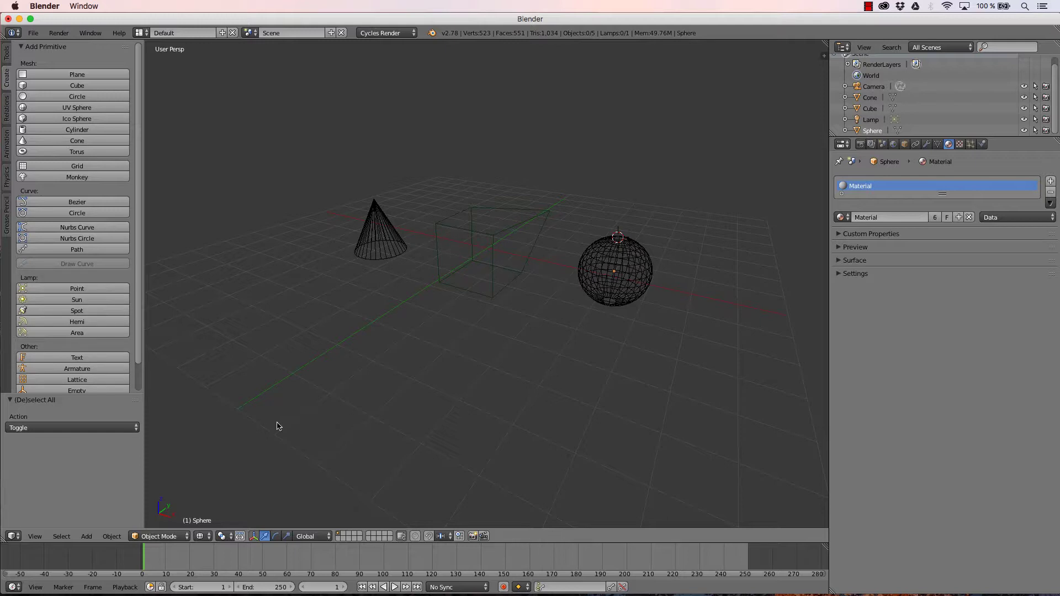
- Compare the objects in Solid and Texture viewport shading
click(201, 536)
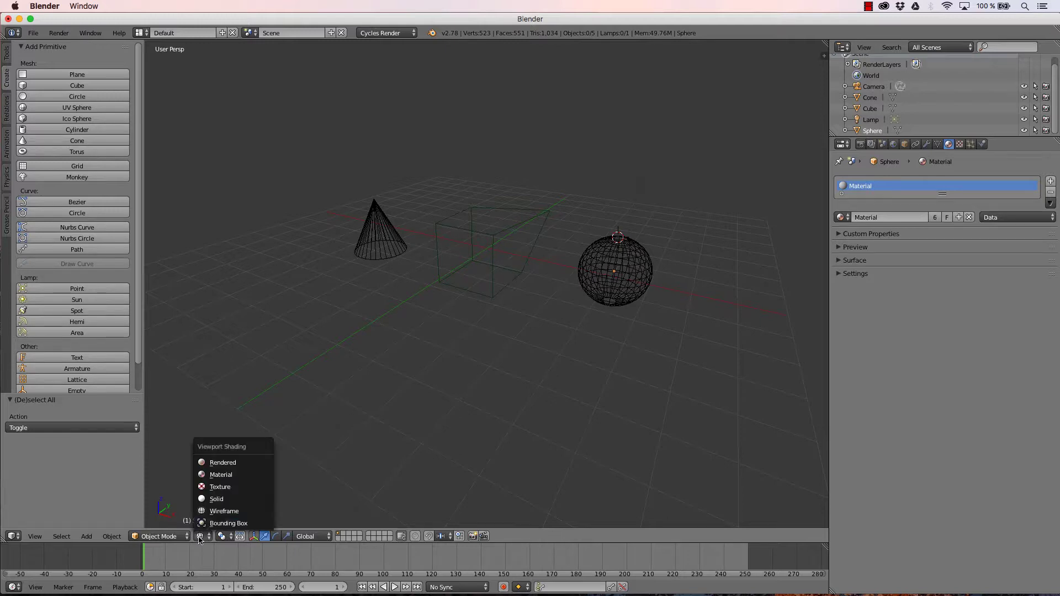
click(228, 499)
click(201, 536)
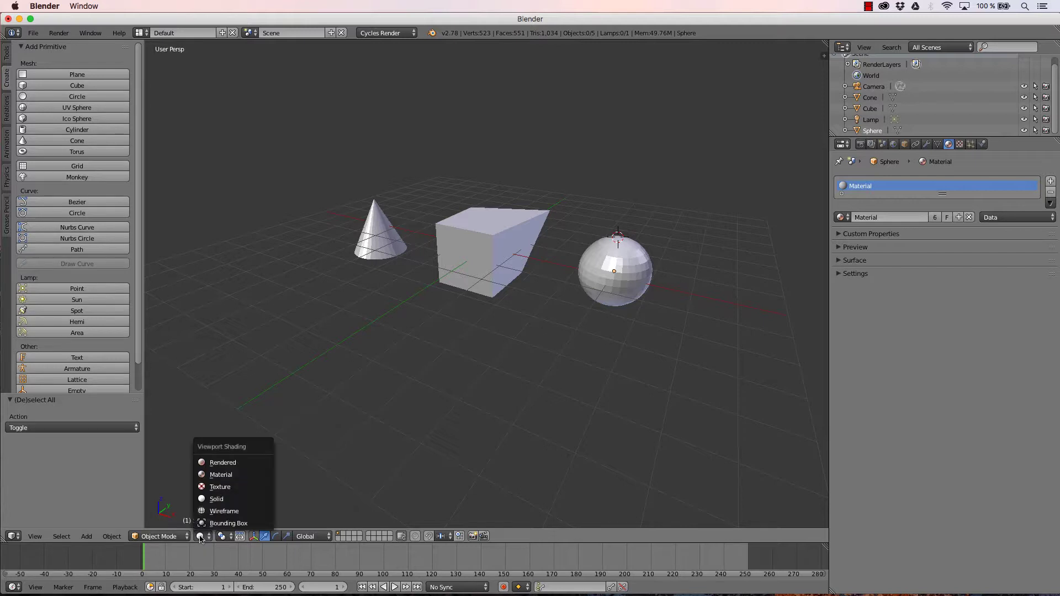
click(220, 488)
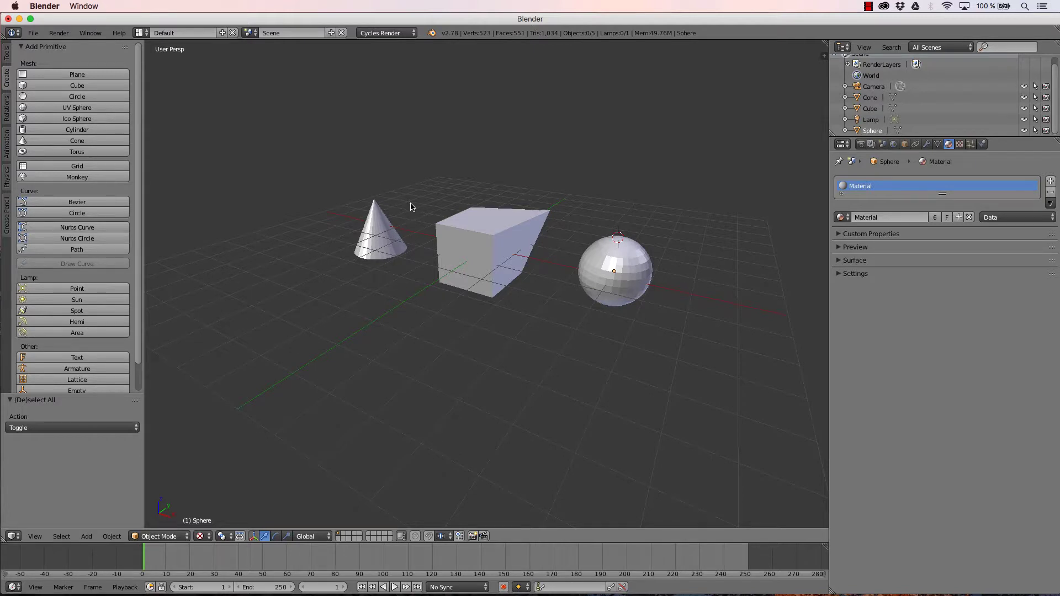
- Set the viewport shading to Material and select the yellow cube
click(208, 537)
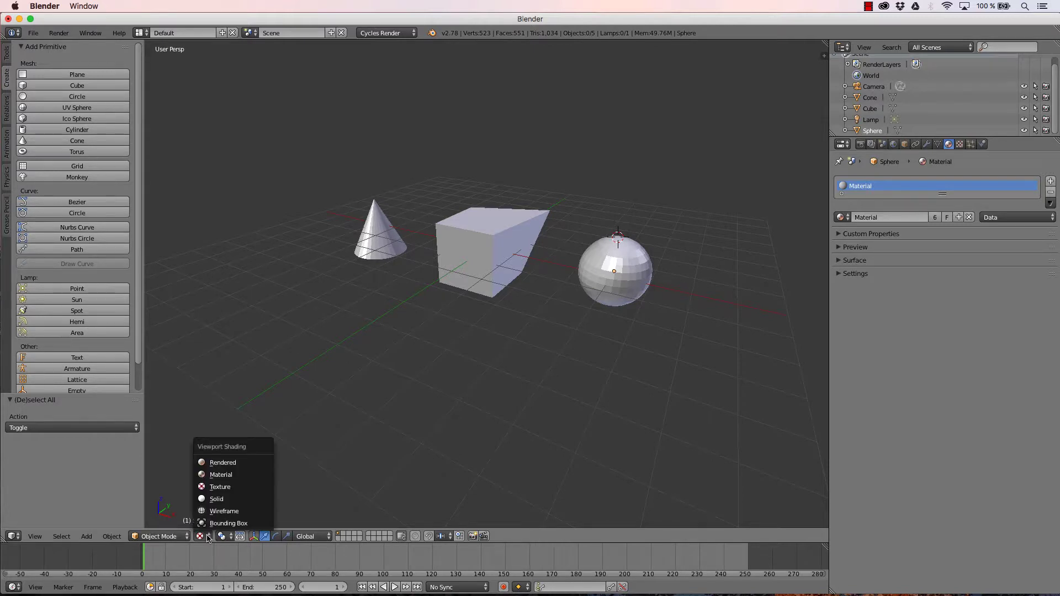
click(221, 474)
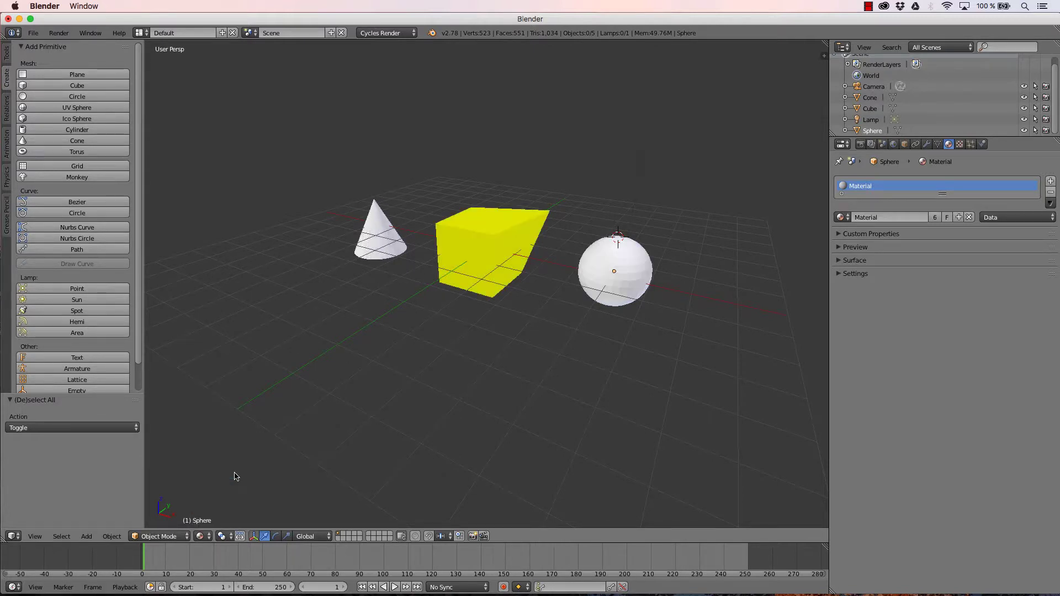
right_click(501, 233)
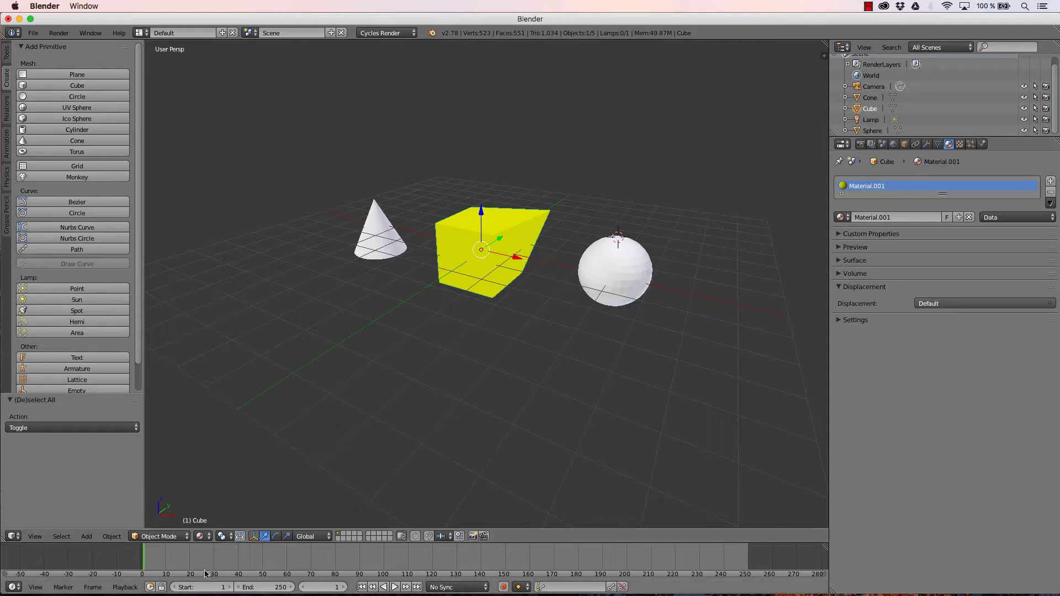
- Set the viewport shading to Rendered and examine the three objects from different angles
click(200, 536)
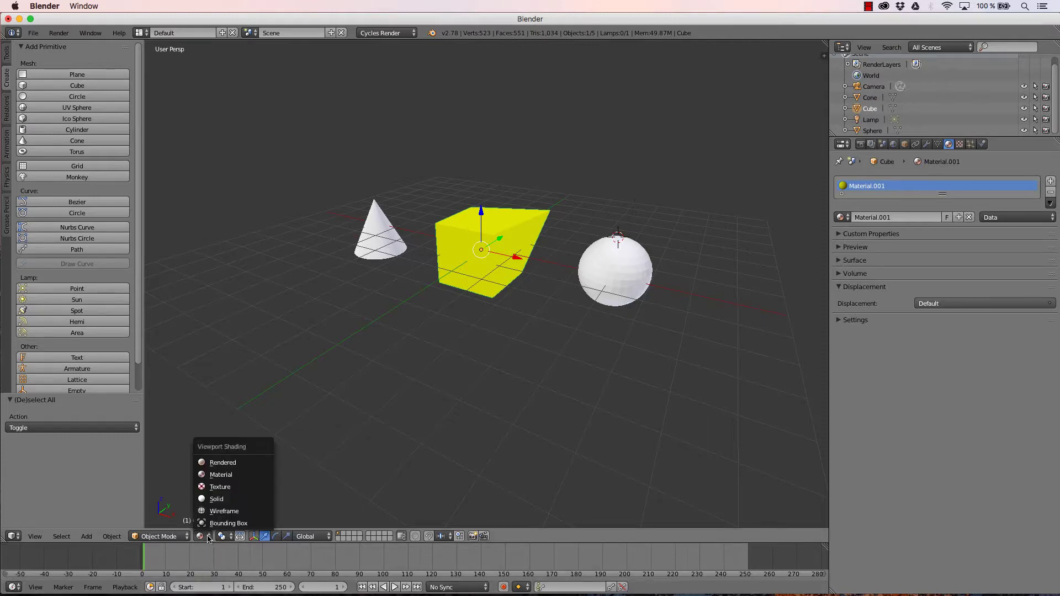
click(217, 463)
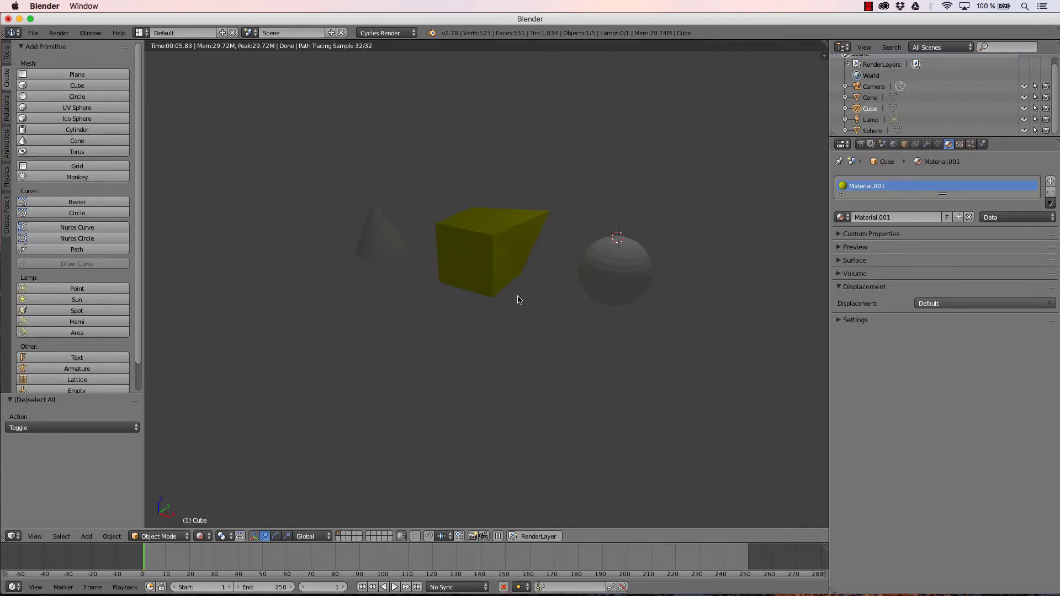
mouse_move(567, 263)
middle_down()
mouse_move(580, 265)
mouse_move(523, 286)
mouse_move(390, 260)
mouse_move(601, 283)
mouse_move(535, 267)
mouse_move(549, 234)
mouse_move(554, 276)
middle_up()
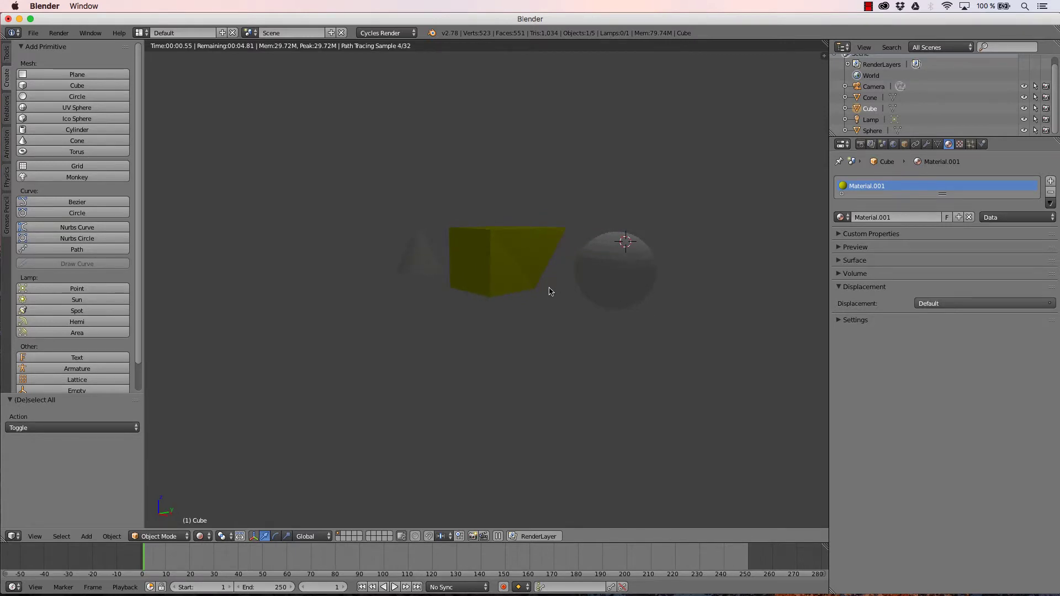
middle_drag(604, 240, 596, 276)
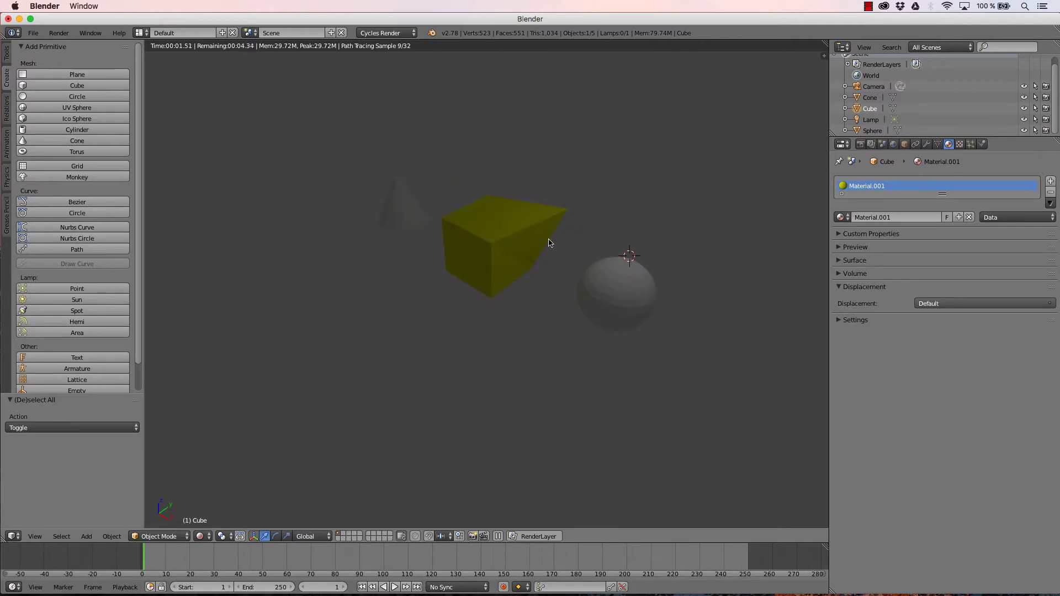
- Switch the render engine to Blender Render and back to Cycles Render
click(382, 35)
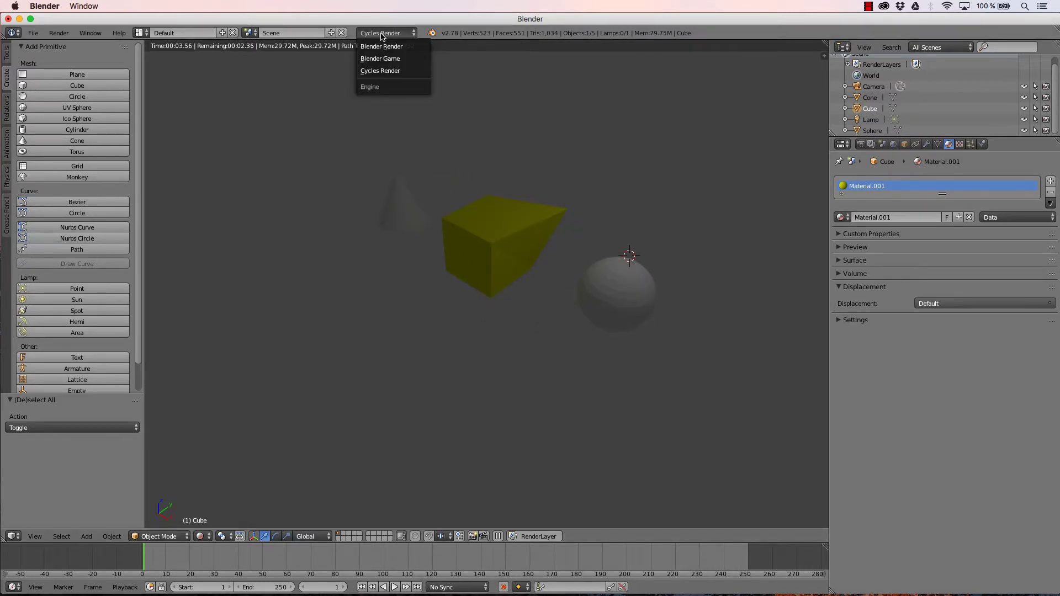
click(382, 47)
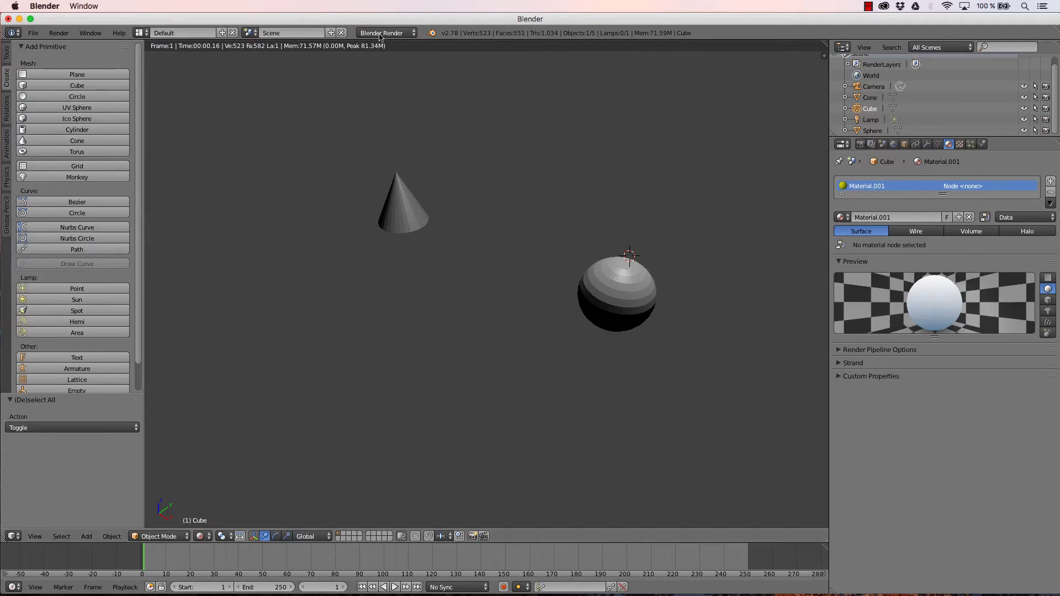
click(381, 34)
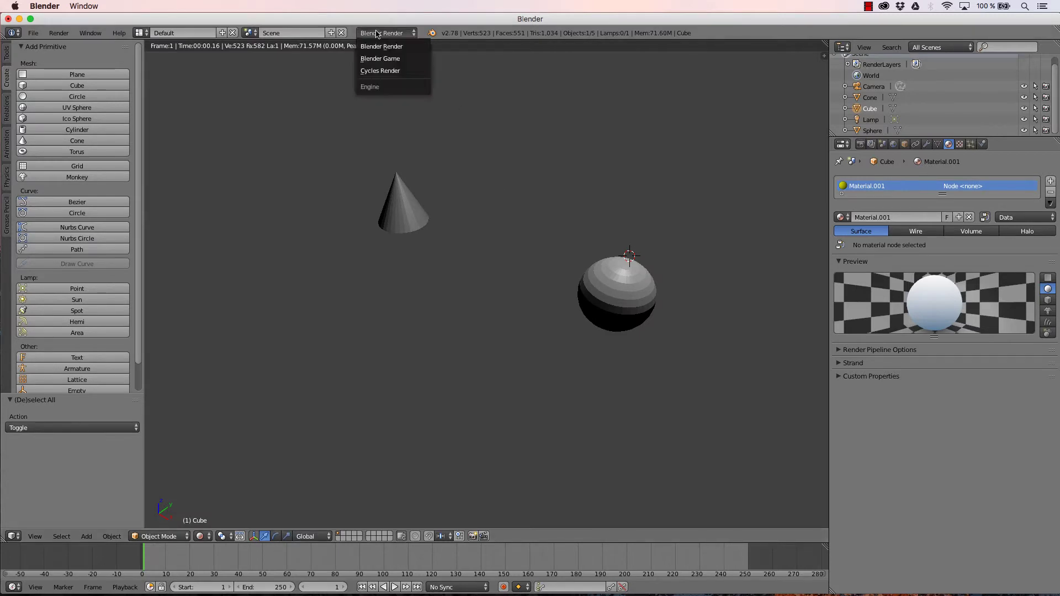
click(389, 72)
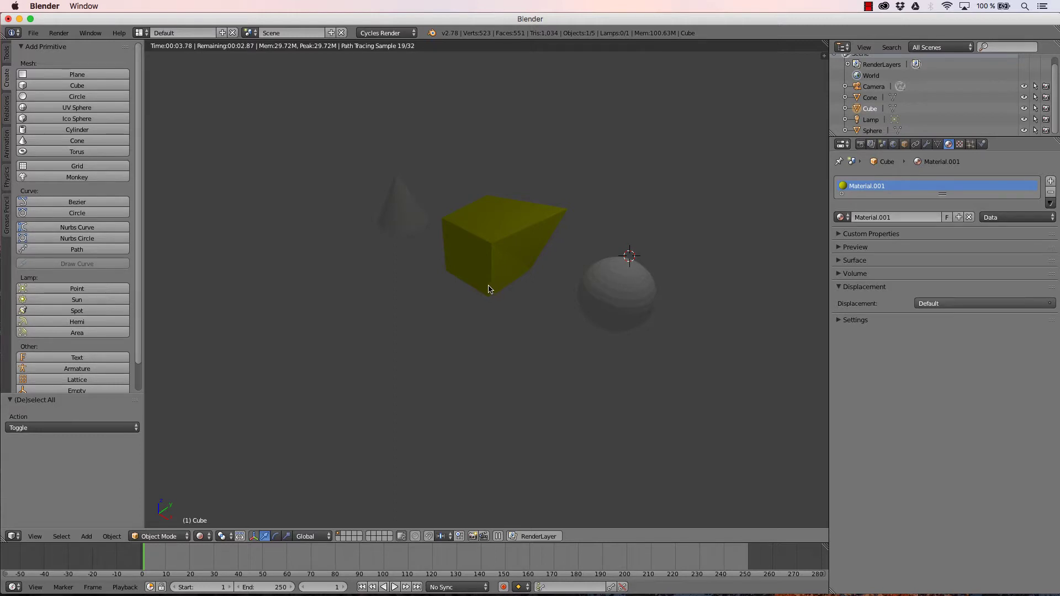
- Set the viewport shading to Solid and render an image of the scene with Cycles
click(204, 536)
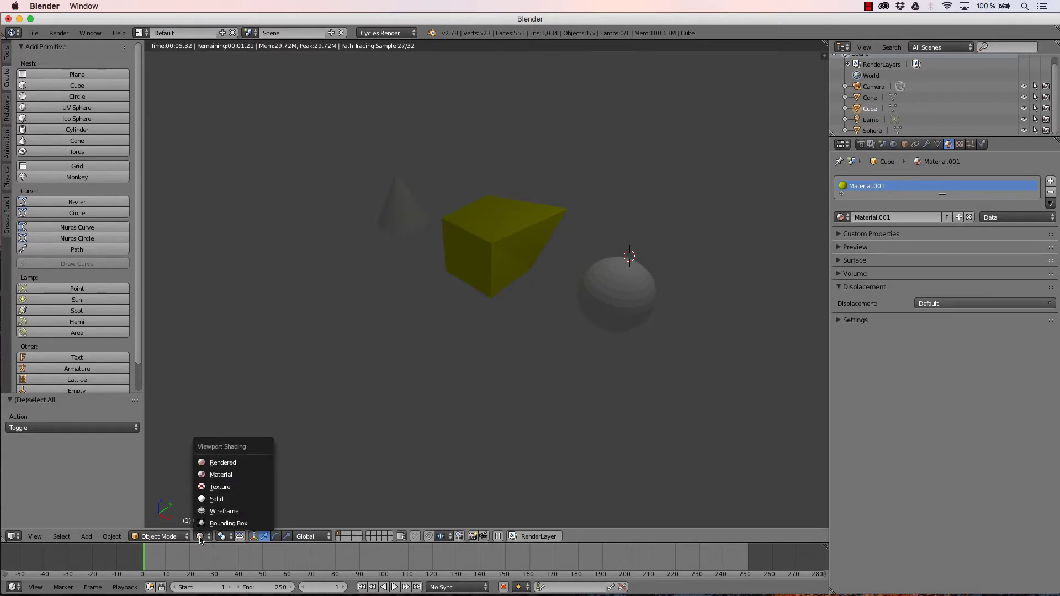
click(217, 500)
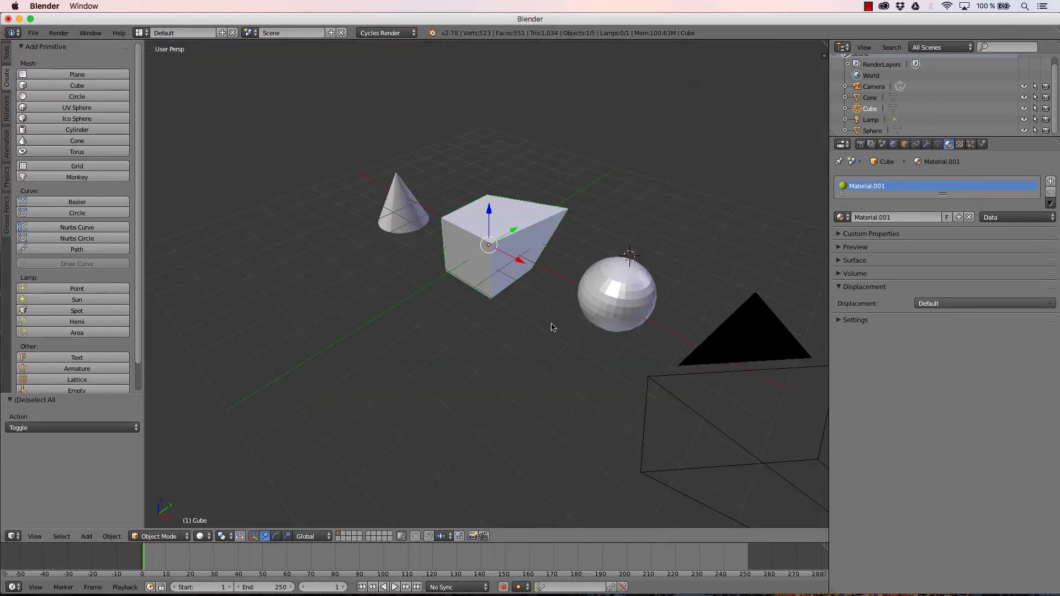
key(F12)
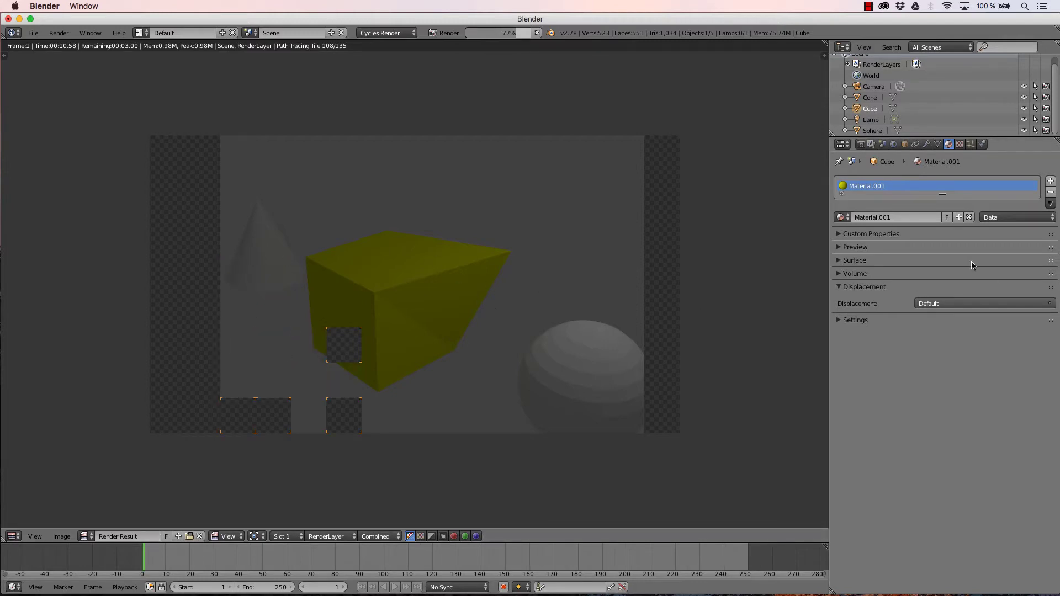
- Display the render settings, including dimensions and output, and start another render of the scene before returning to the 3D view
click(862, 145)
scroll(900, 374, down, 3)
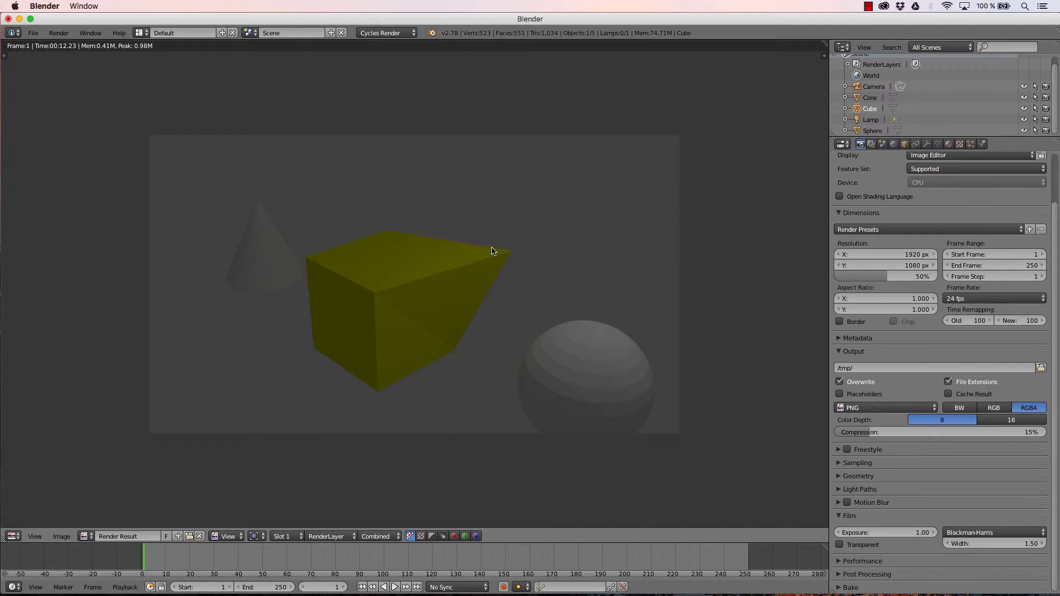
key(F12)
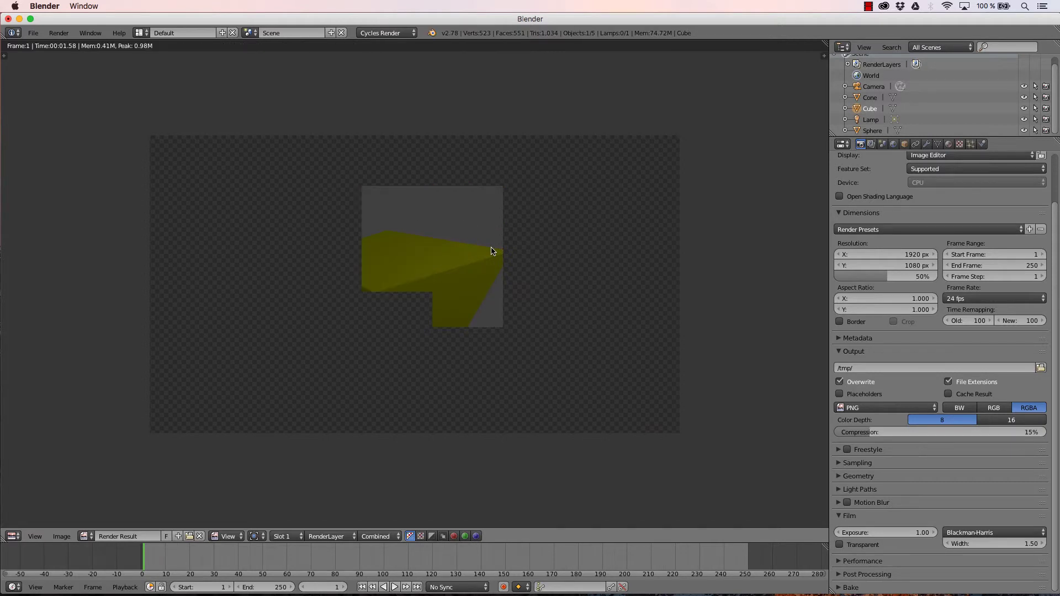
key(Escape)
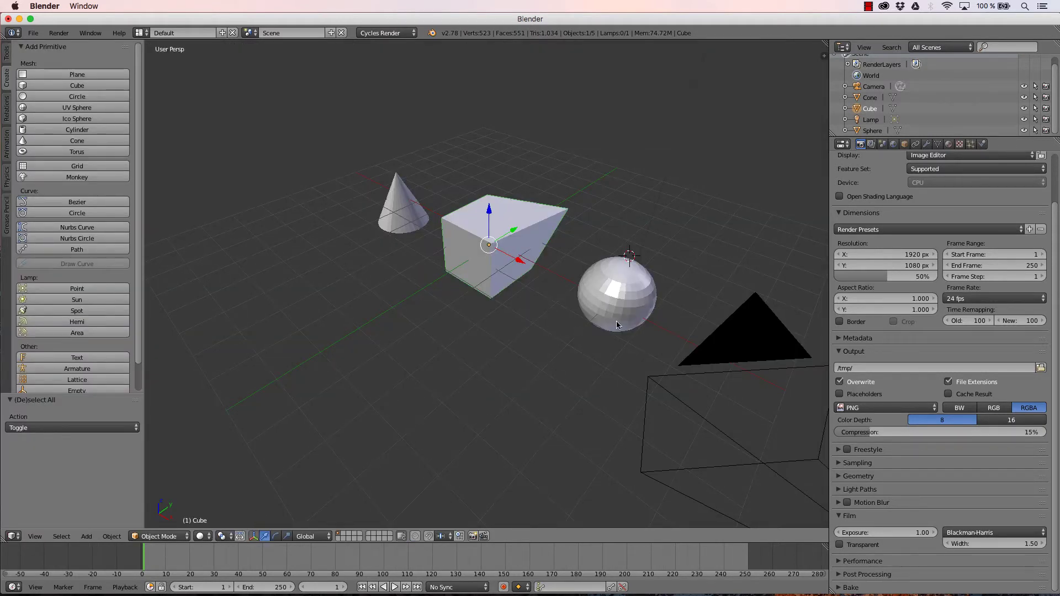
- Hide the cube's 3D manipulator and show it again
middle_drag(519, 269, 432, 345)
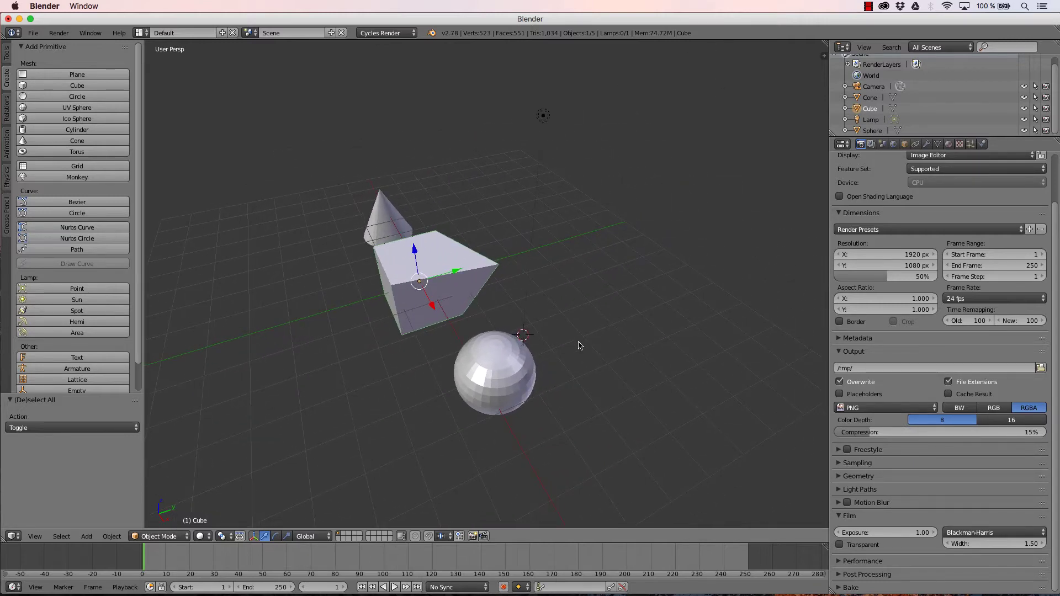
middle_drag(580, 348, 466, 335)
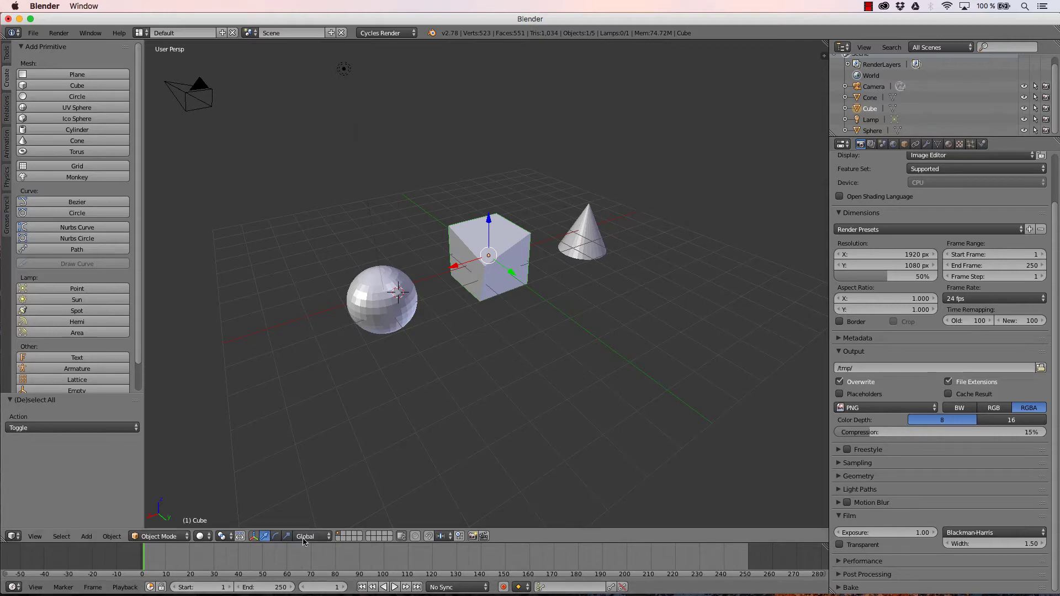
click(254, 536)
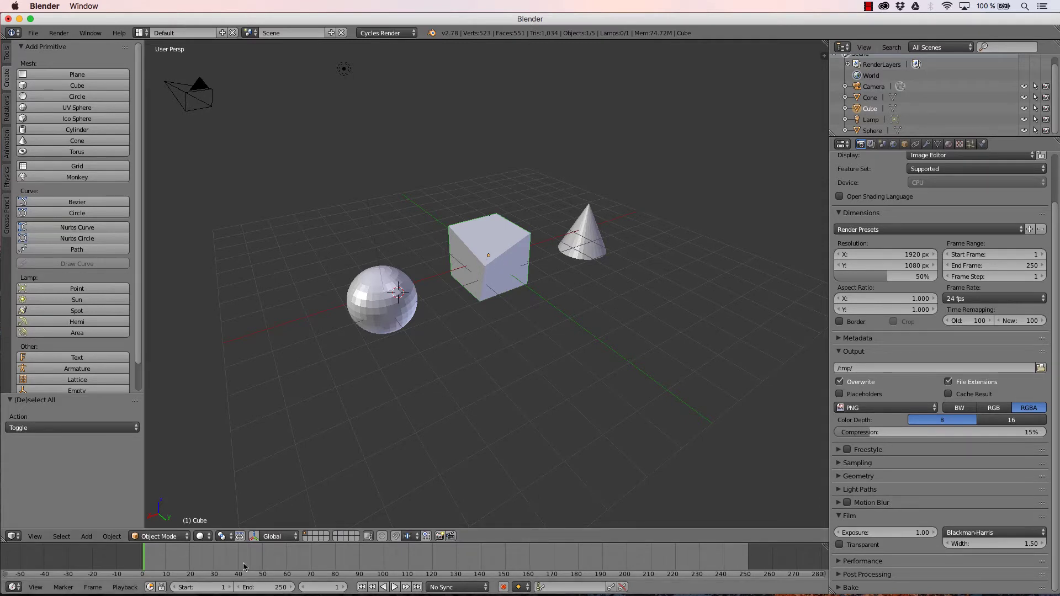
click(254, 536)
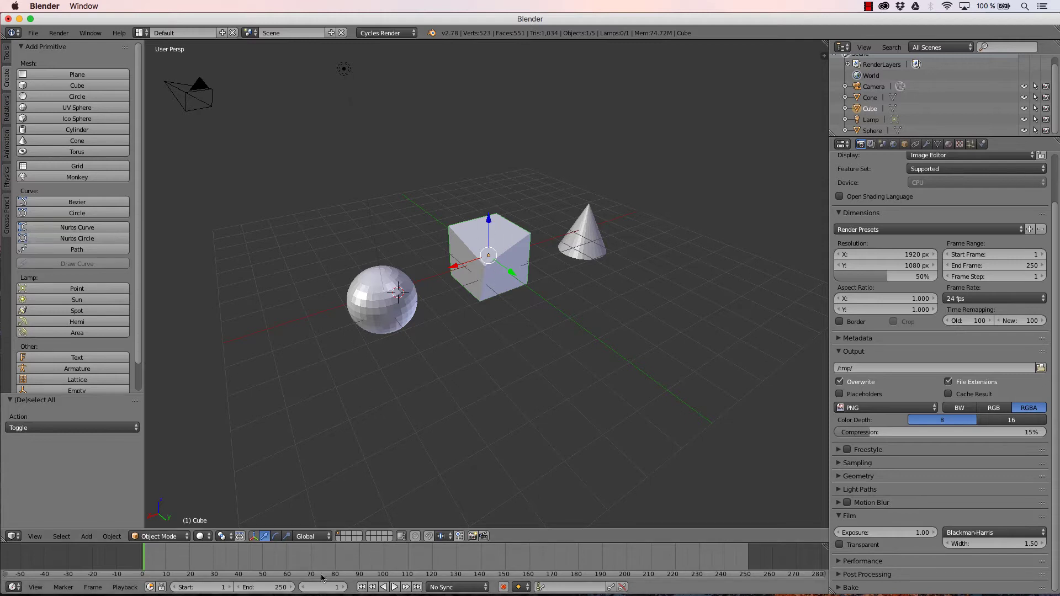
- Try the scale manipulator on the cube and rotate the cube -46.661° about the global Z axis with the rotate manipulator
click(275, 536)
click(288, 537)
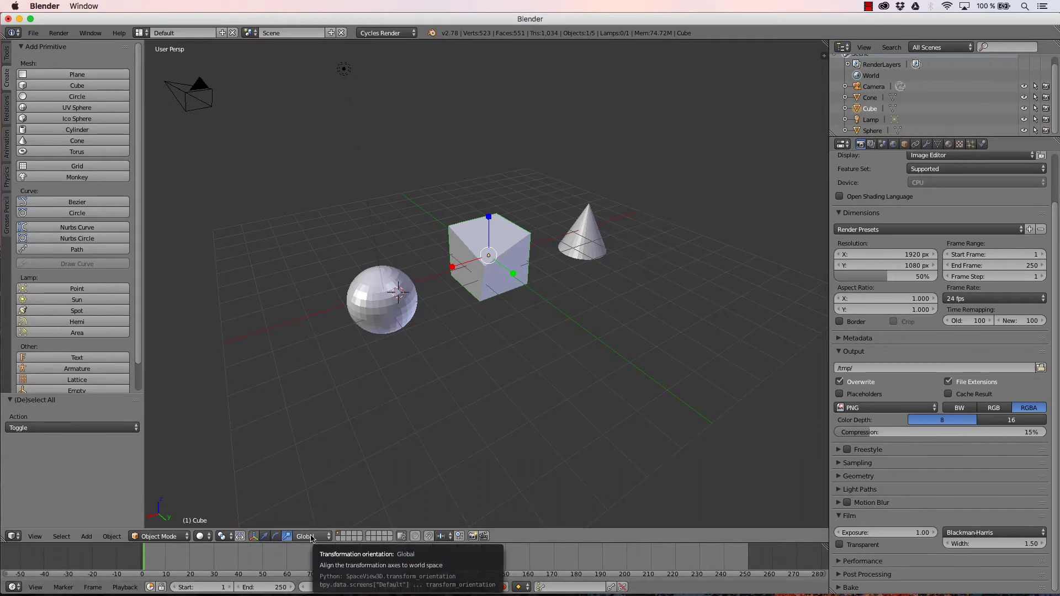
click(275, 536)
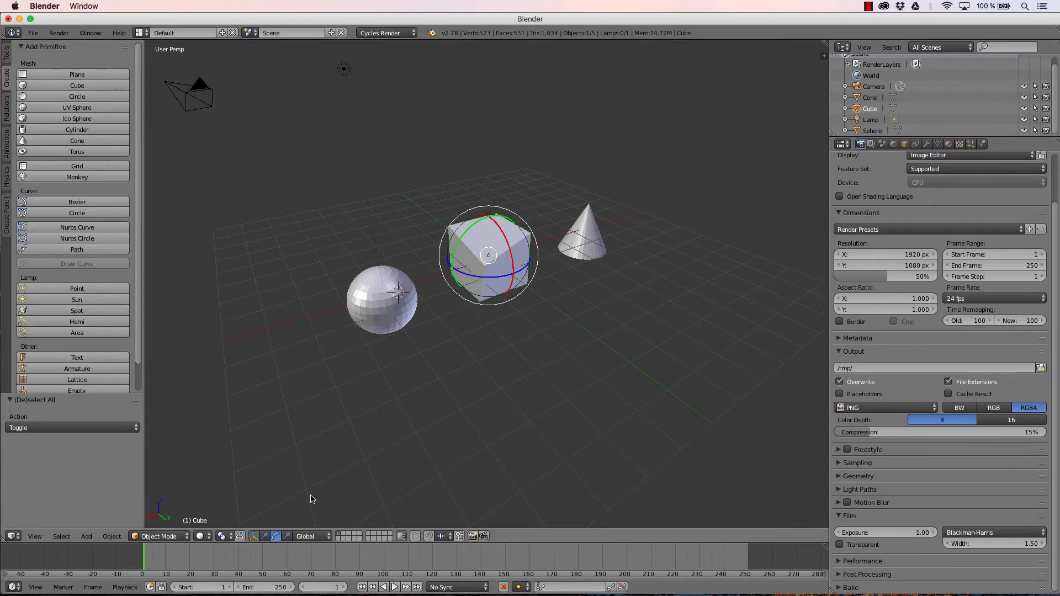
drag(503, 278, 478, 265)
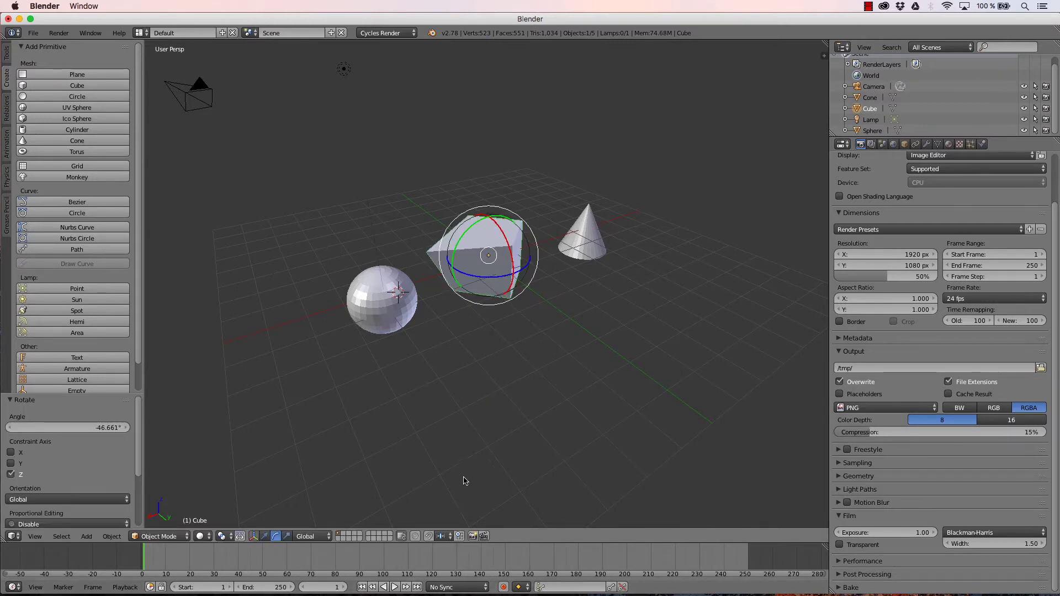
- Toggle the manipulator off and on and switch it to the translate manipulator
click(253, 536)
click(253, 537)
click(264, 536)
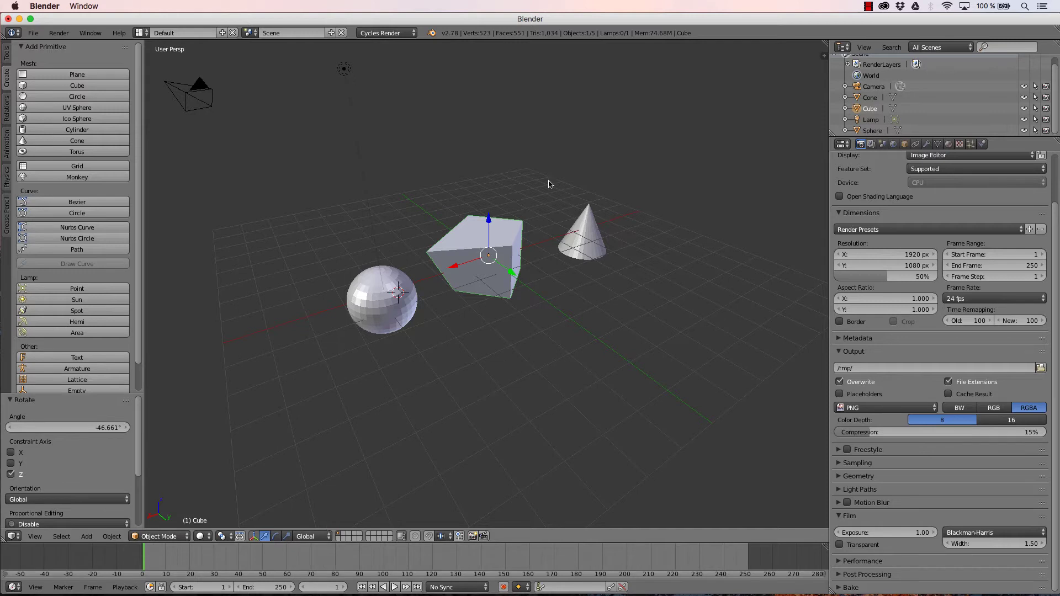
- Switch the transform orientation of the cube's manipulator to Local and review the other available orientations
click(312, 536)
click(313, 515)
click(308, 536)
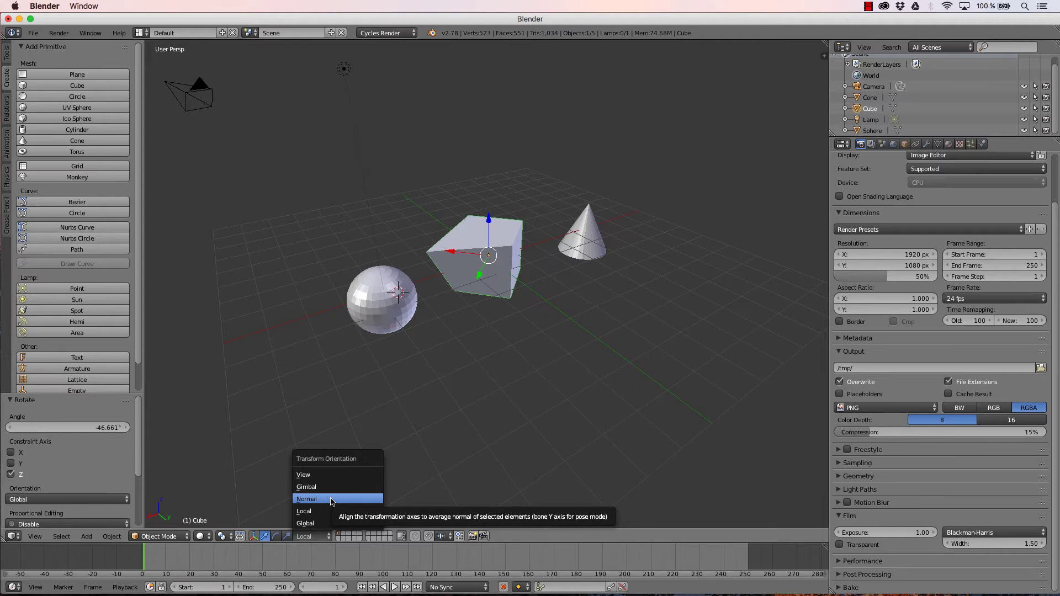
click(331, 511)
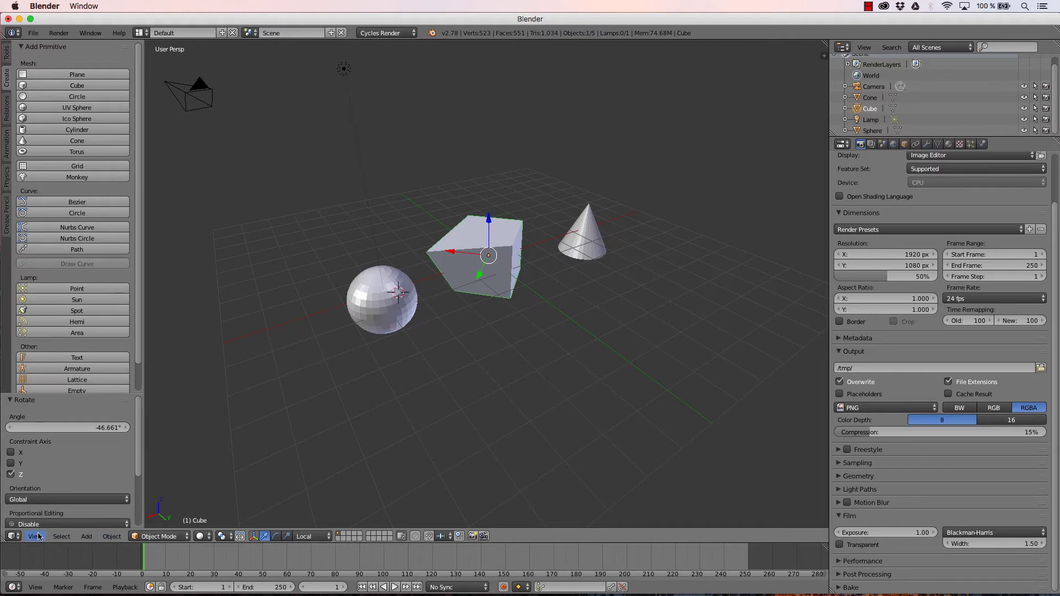
- Review the available object modes and viewport shading options, and set the transform orientation back to Global
click(160, 537)
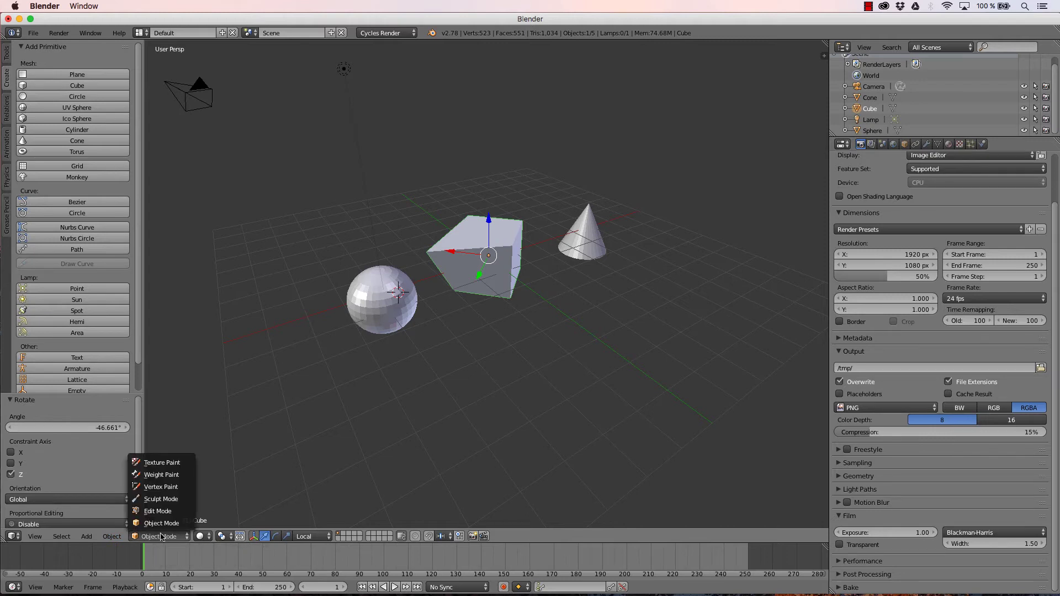
click(208, 537)
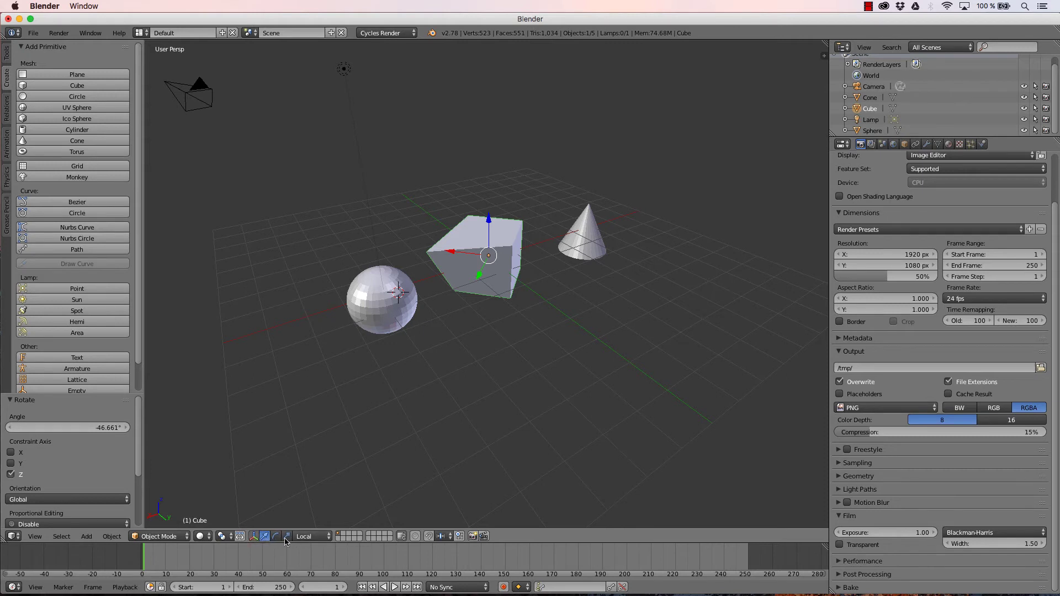
click(311, 537)
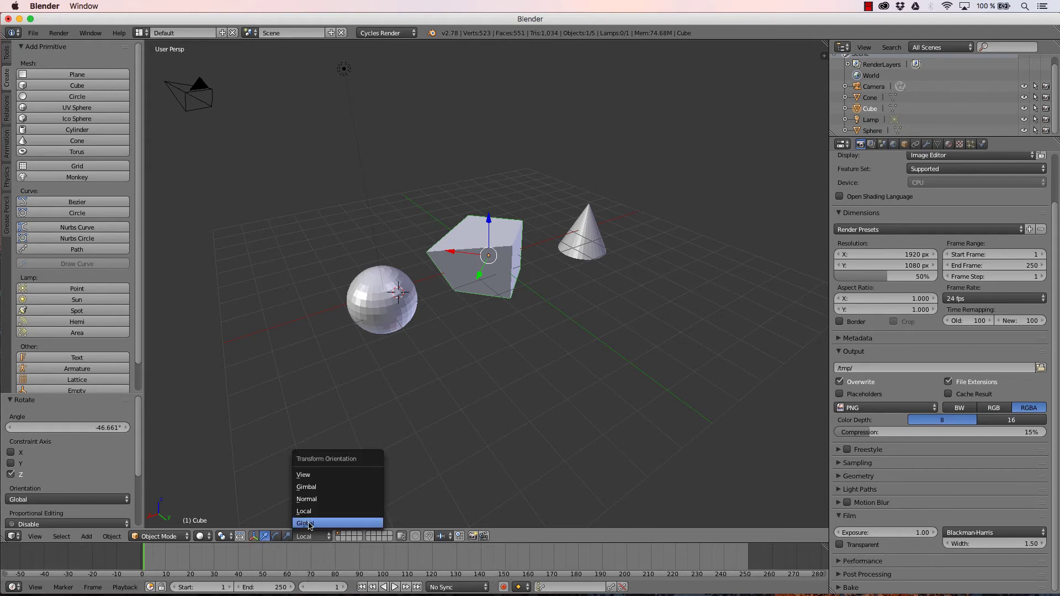
click(309, 524)
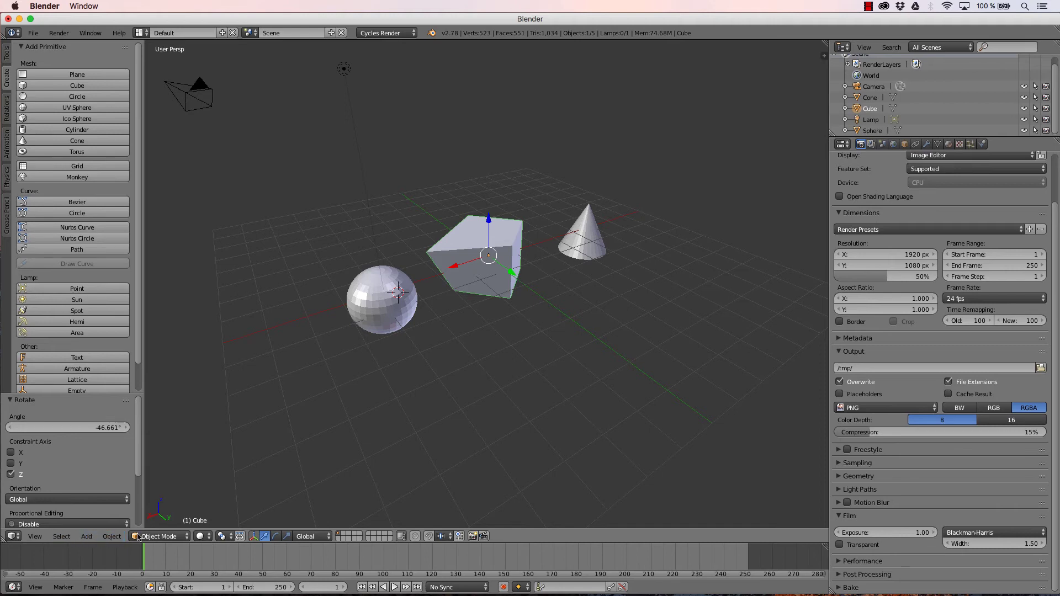
- Switch the cube through Edit Mode, Sculpt Mode and Vertex Paint, and return it to Object Mode
click(137, 537)
click(147, 522)
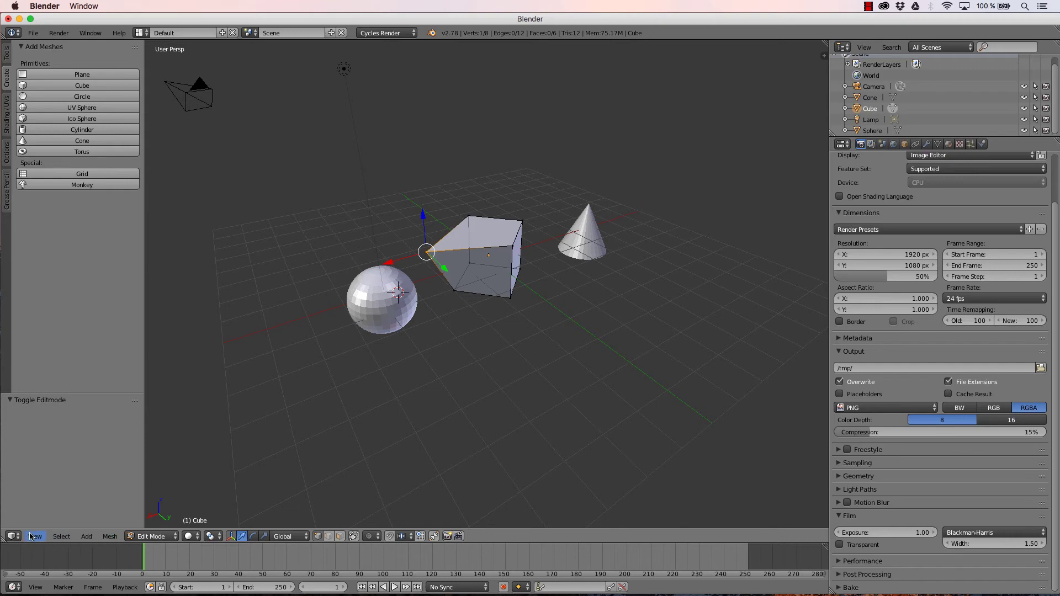
click(144, 539)
click(148, 512)
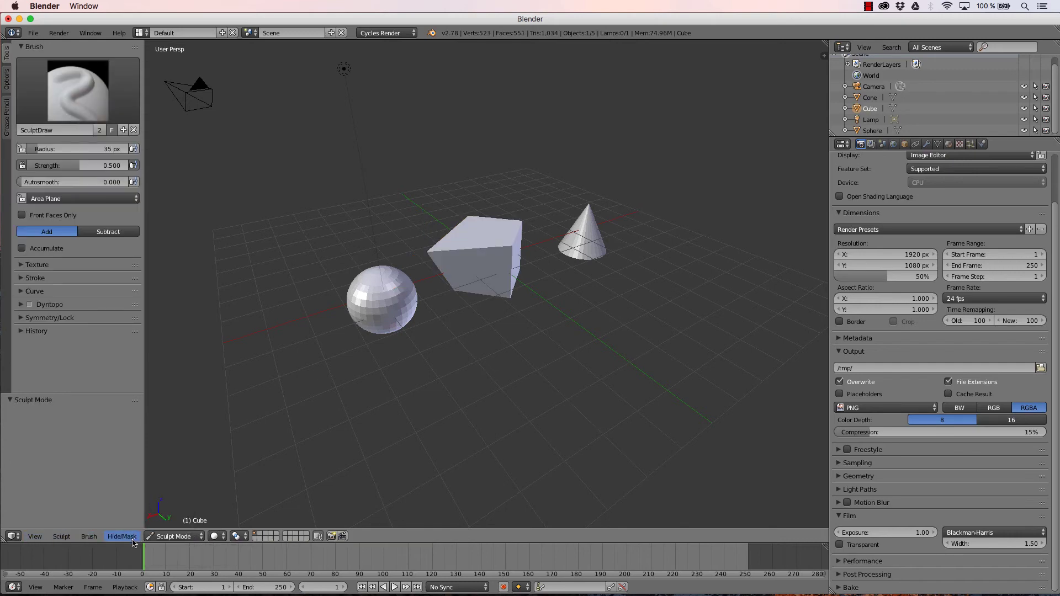
click(174, 537)
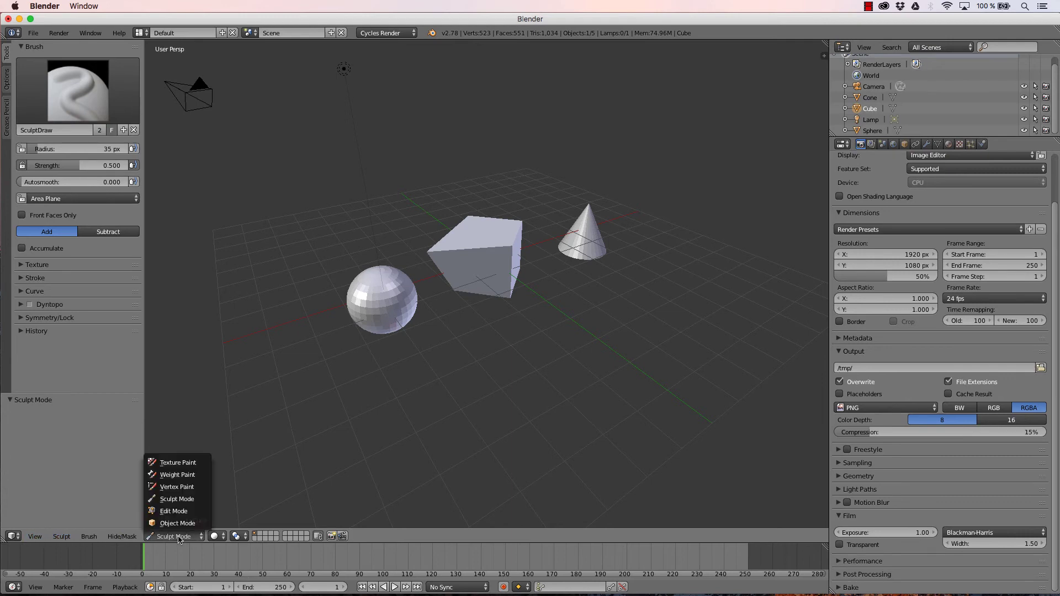
click(179, 487)
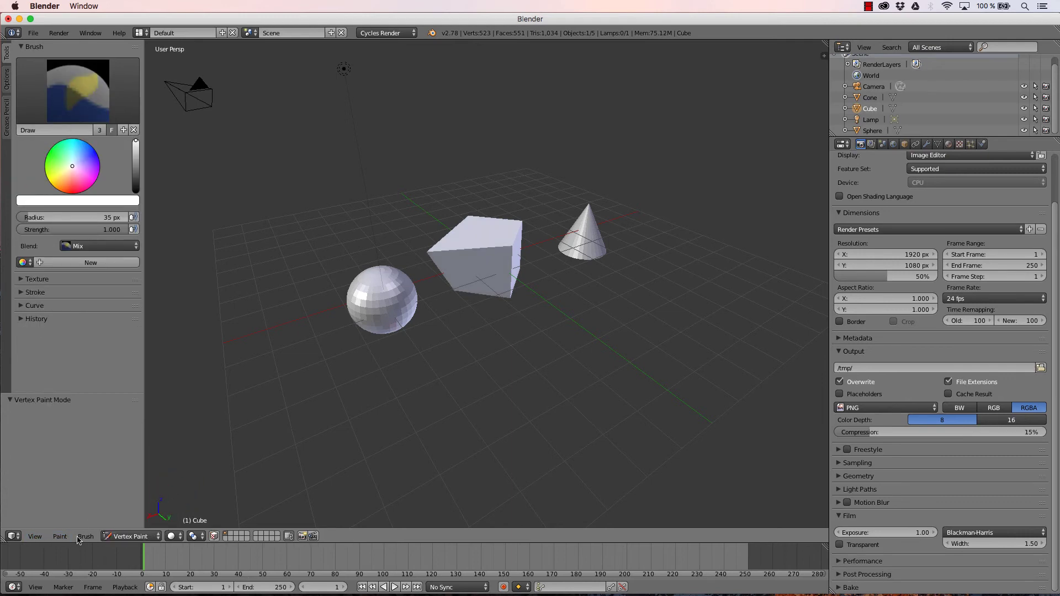
click(122, 538)
click(127, 523)
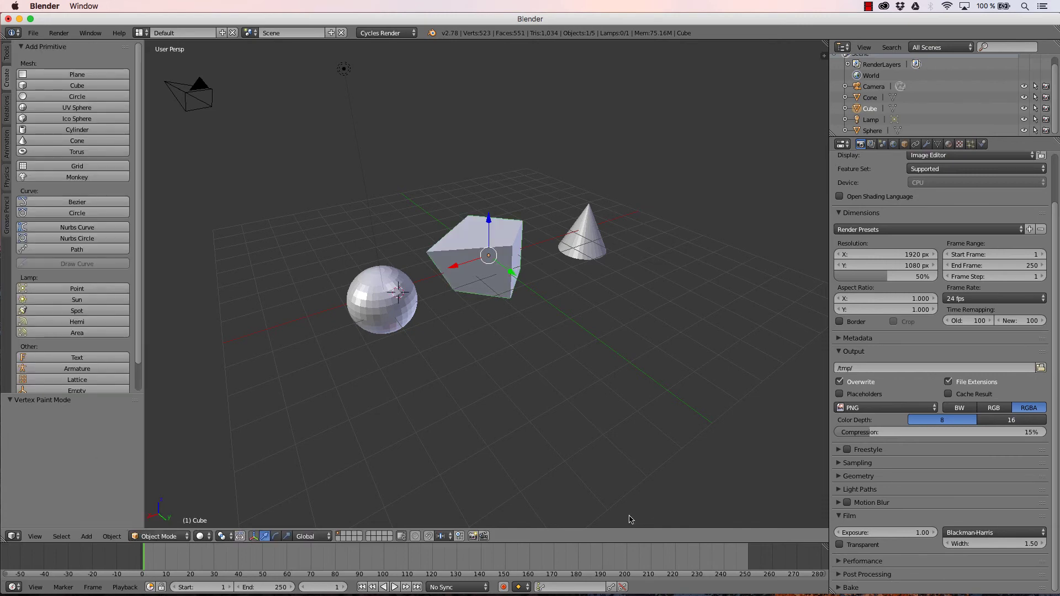
- Show the 3D View's properties region with the cube's transform values and orbit the view around the three objects
key(n)
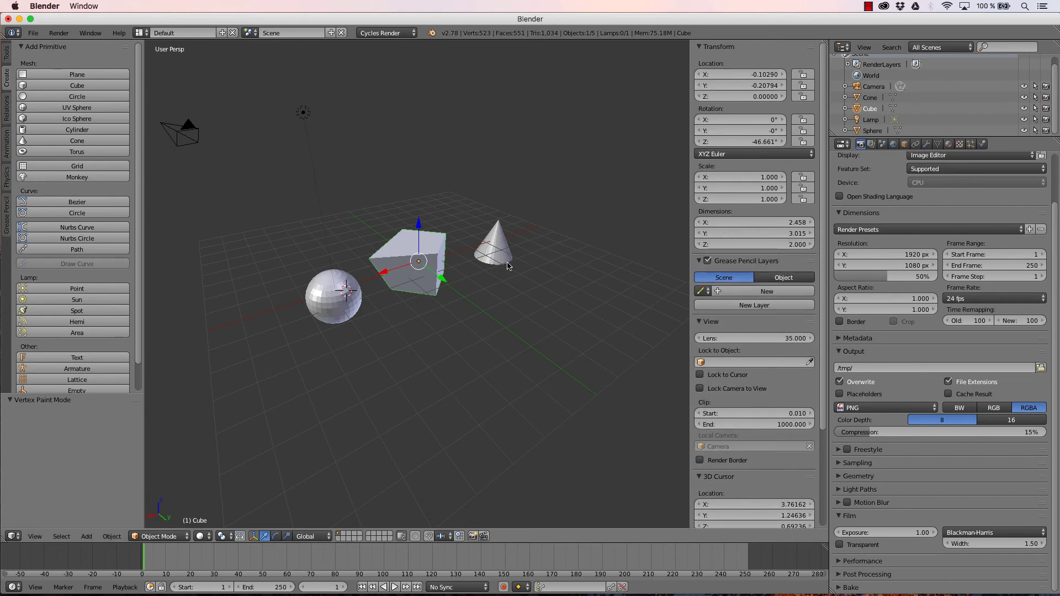
middle_drag(415, 290, 462, 301)
scroll(452, 292, up, 5)
scroll(451, 292, down, 4)
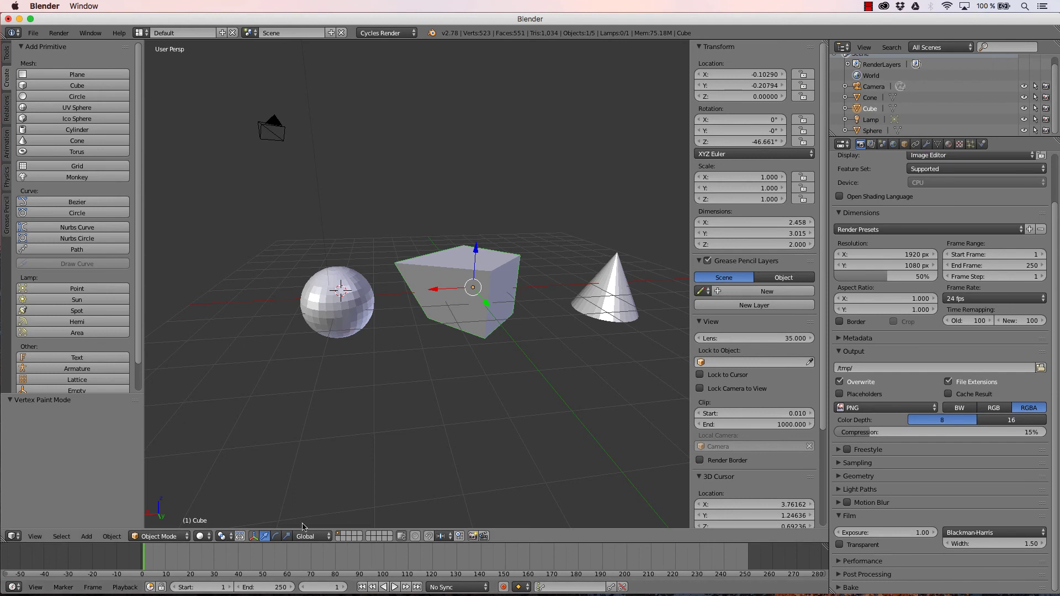
- Display the file commands to find Load Factory Settings
click(33, 32)
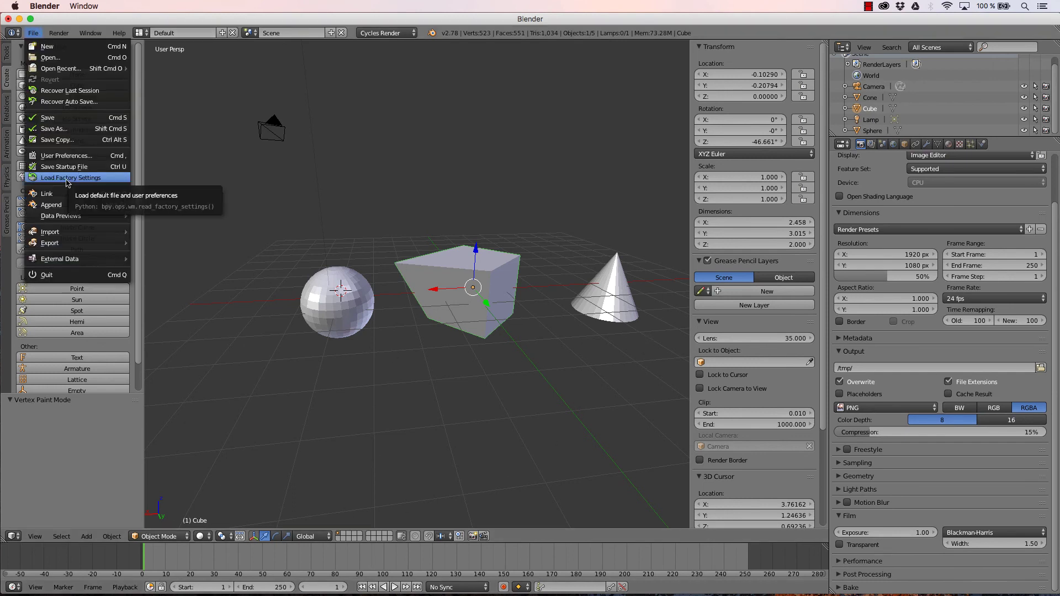